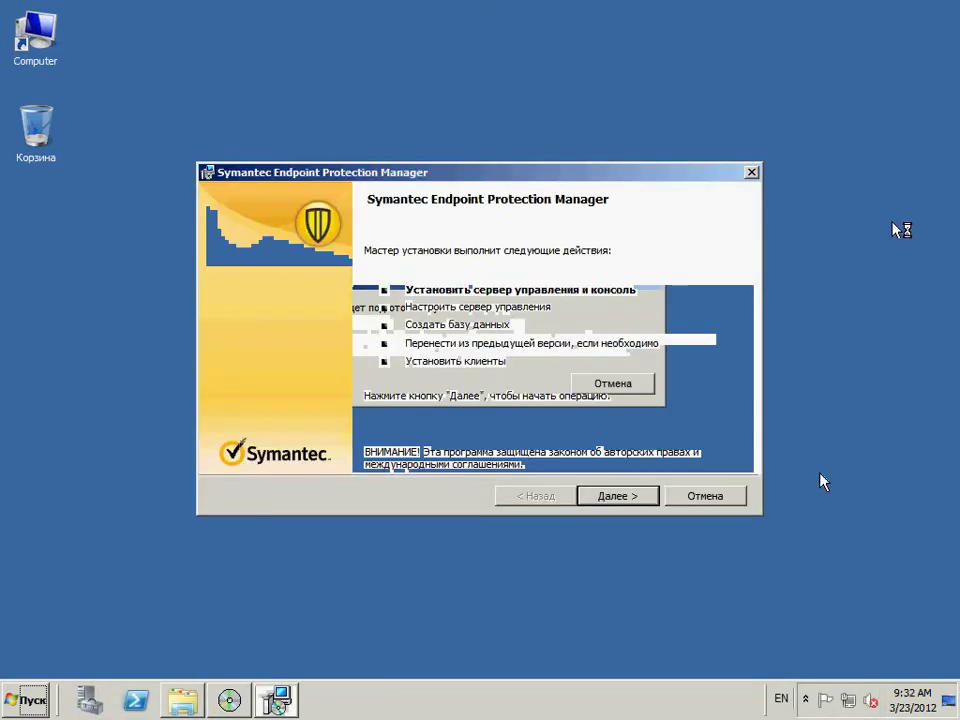
- Accept the license agreement, keep the default installation folder and install the SEPM server and console
left_click(636, 505)
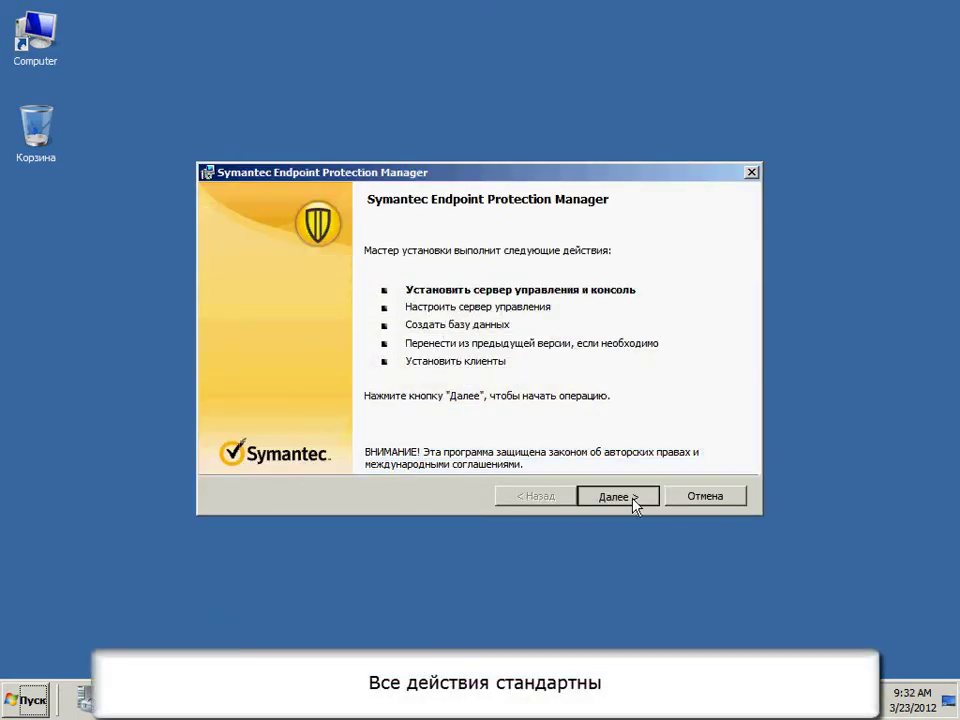
left_click(411, 431)
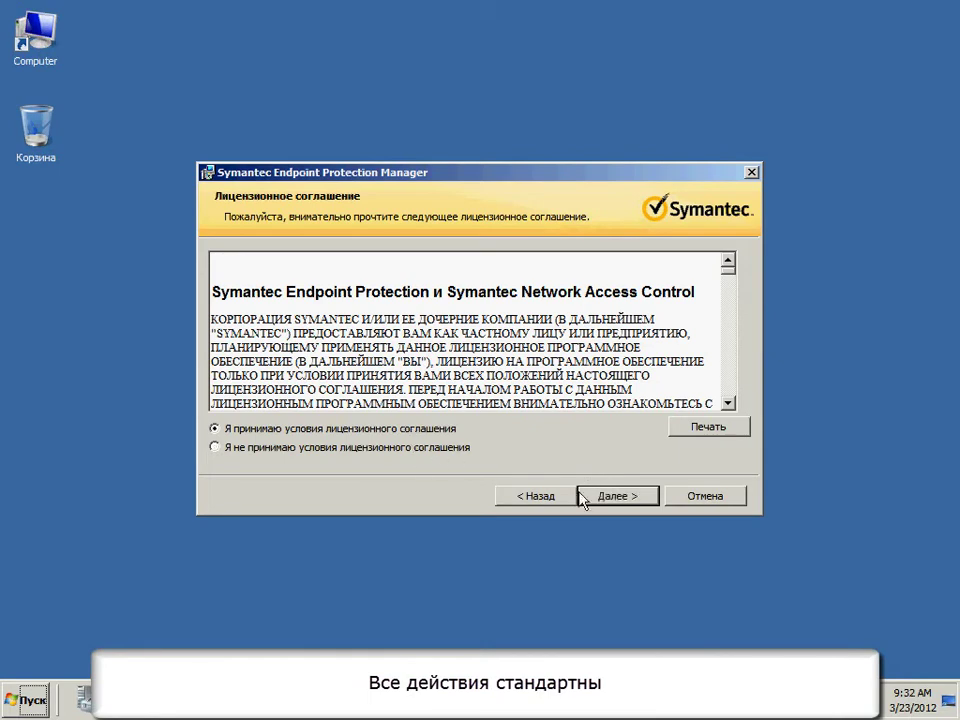
left_click(617, 497)
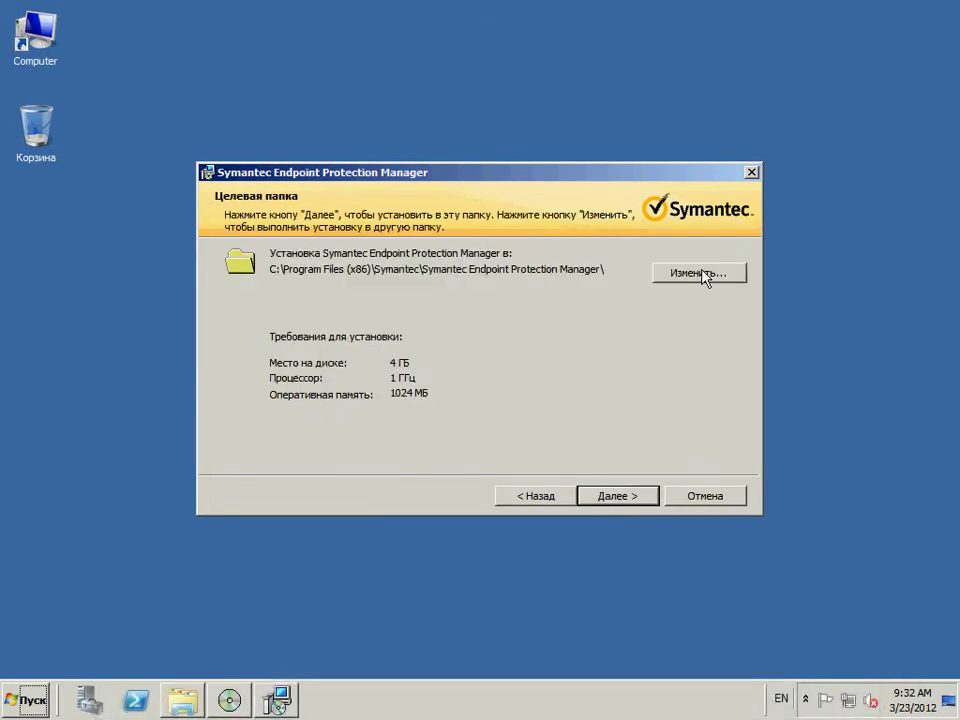
left_click(618, 494)
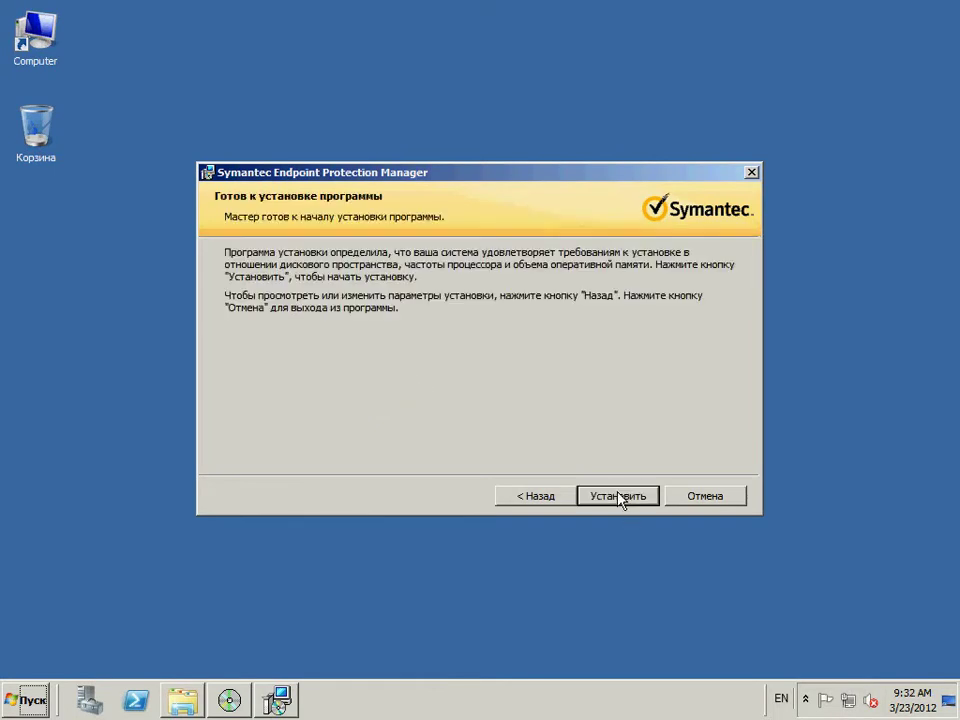
left_click(618, 496)
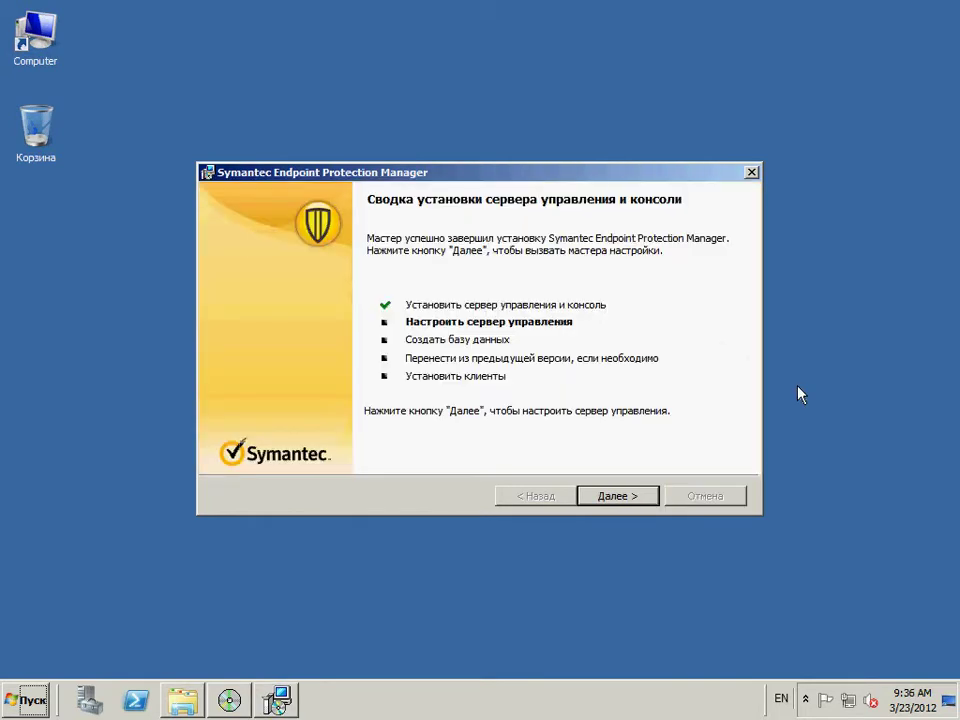
- Configure the management server with Default configuration and no recovery file
left_click(648, 496)
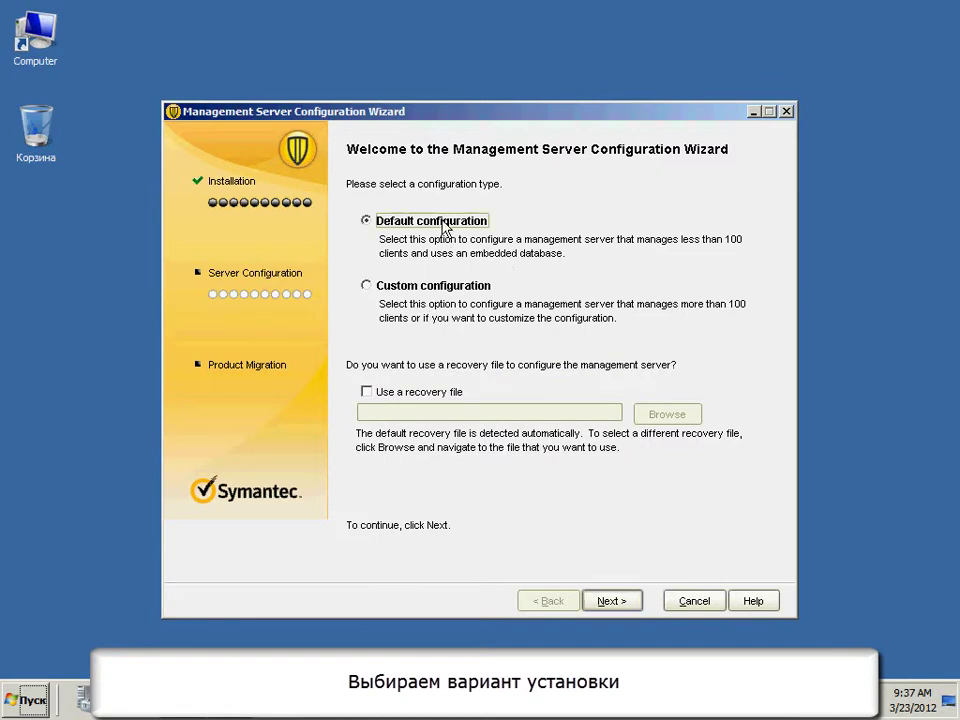
left_click(420, 290)
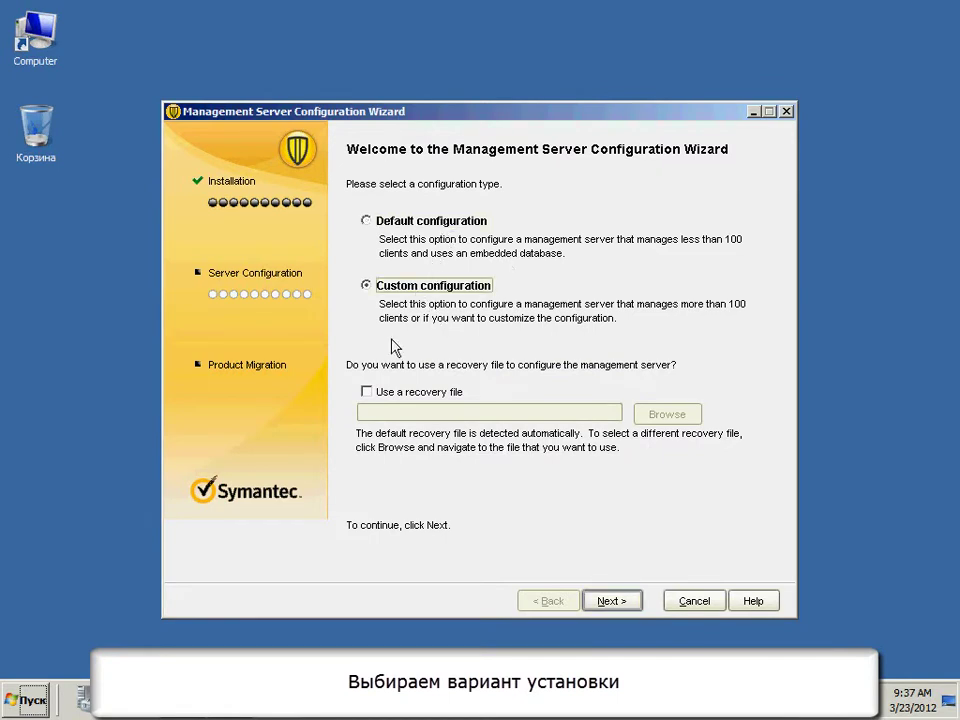
left_click(390, 394)
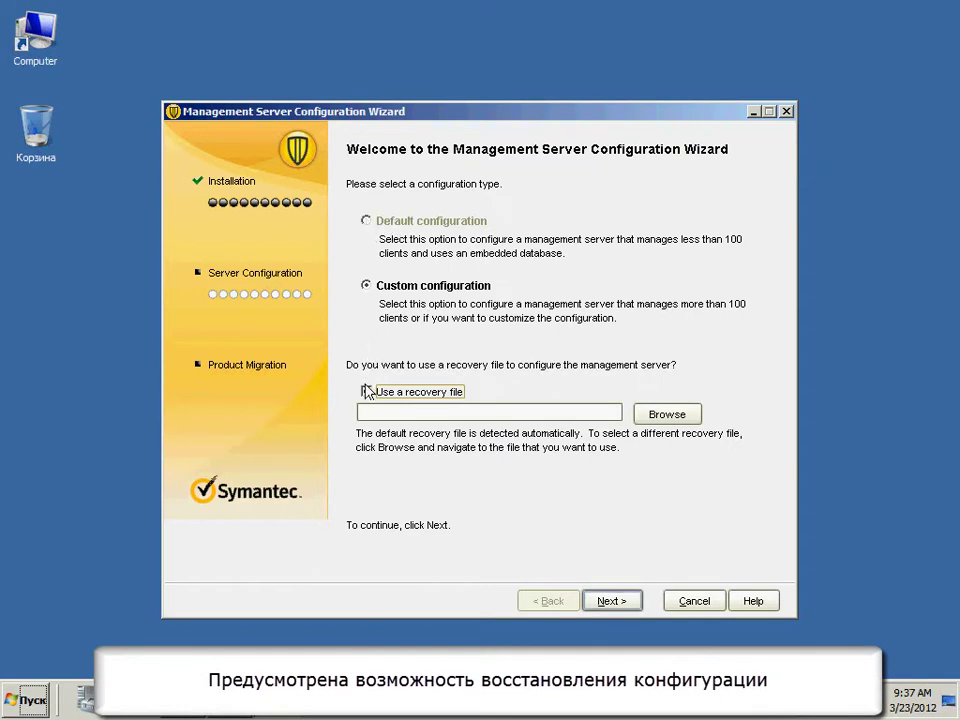
left_click(367, 391)
left_click(368, 223)
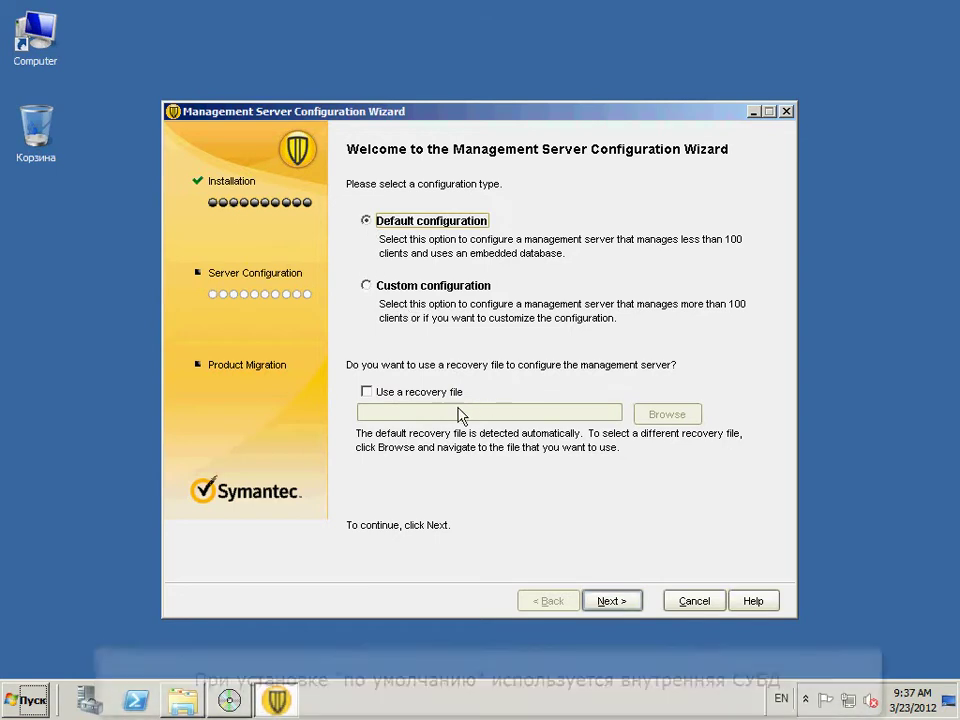
left_click(611, 601)
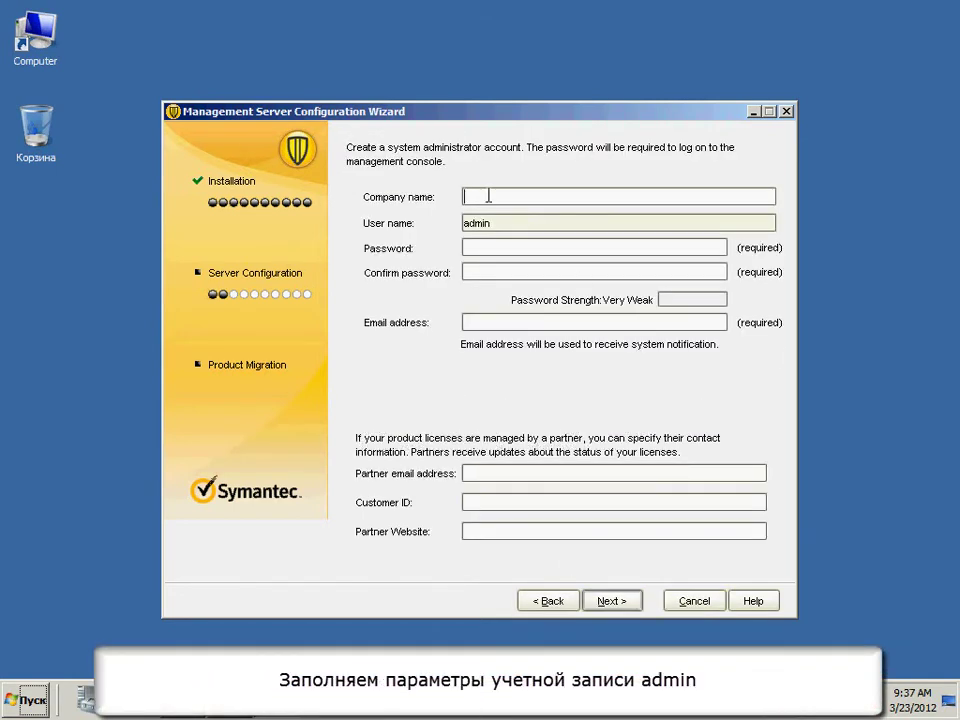
- Enter company name Xakep, the administrator password and the notification e-mail address, then submit
left_click(547, 195)
type("Xakep")
left_click(466, 246)
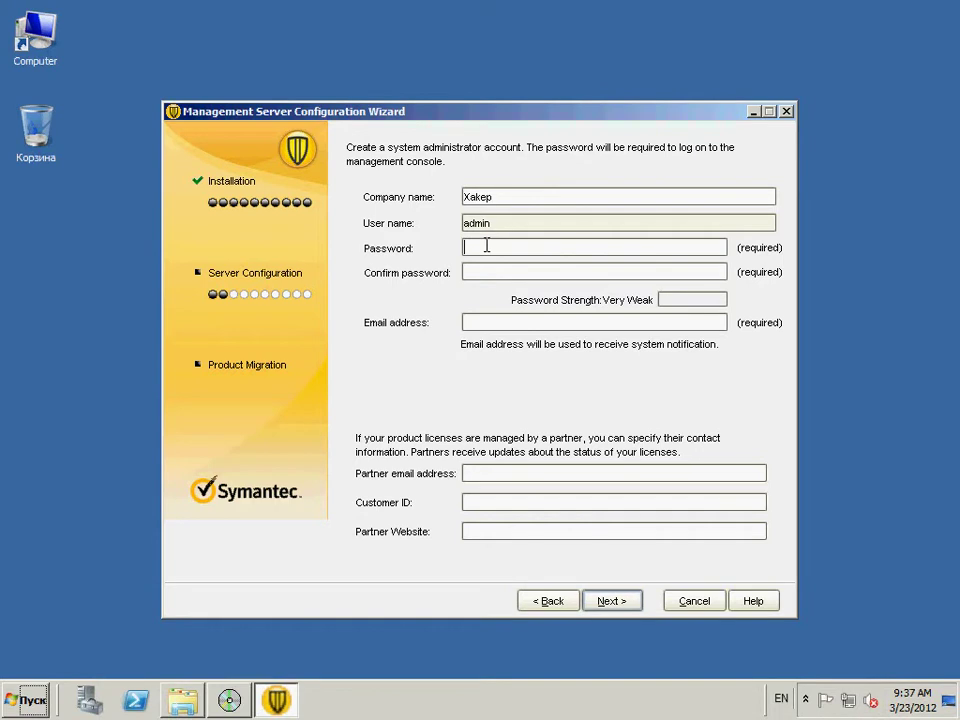
type("********")
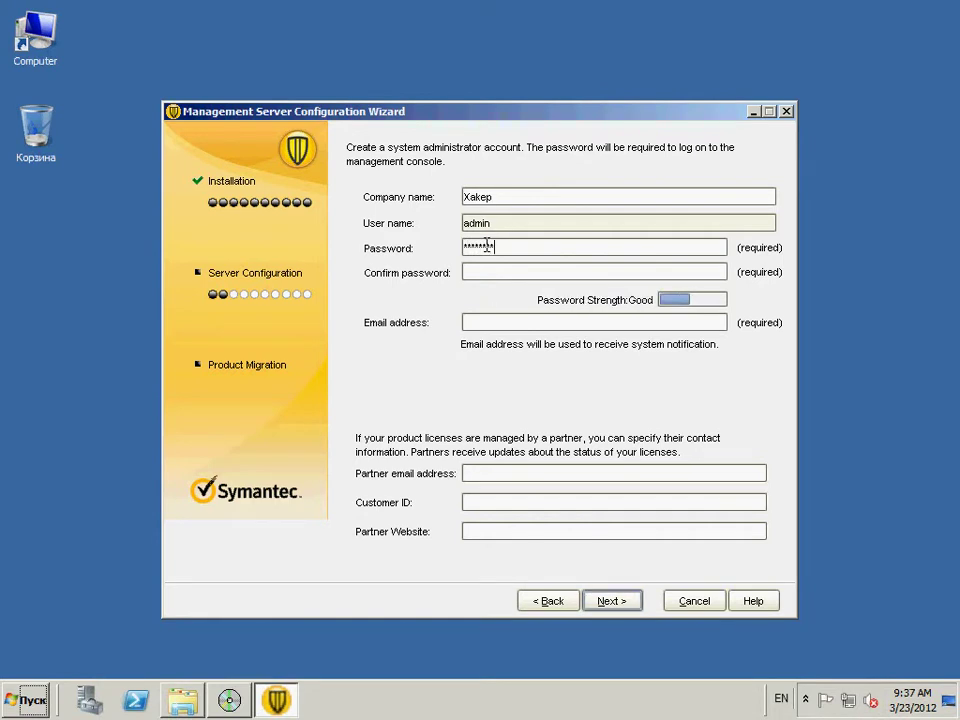
type("**")
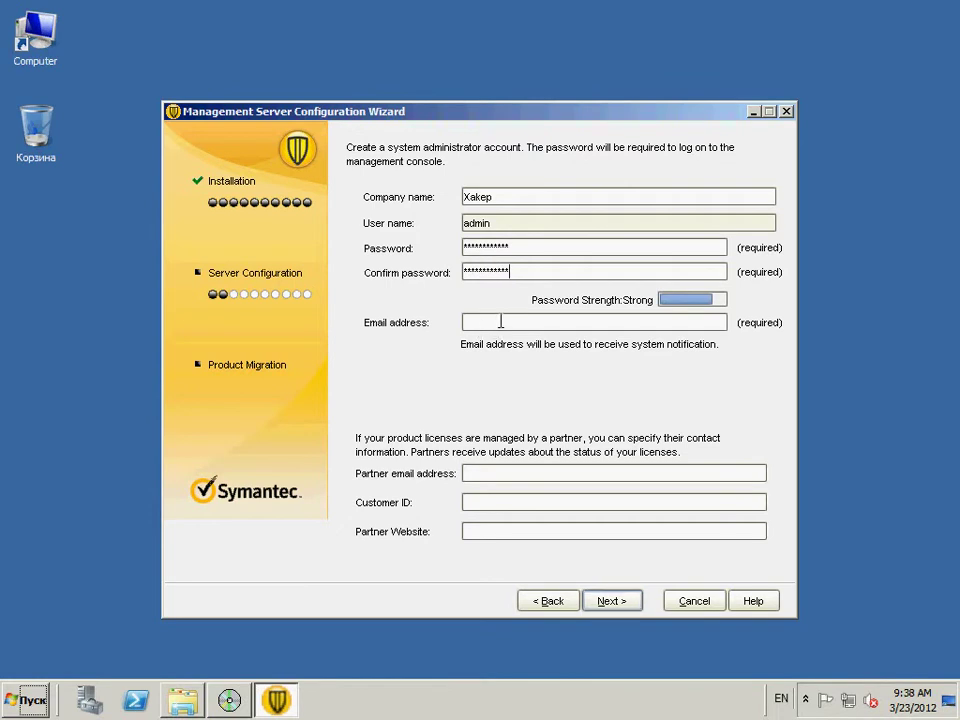
left_click(498, 322)
type("admin@example.org")
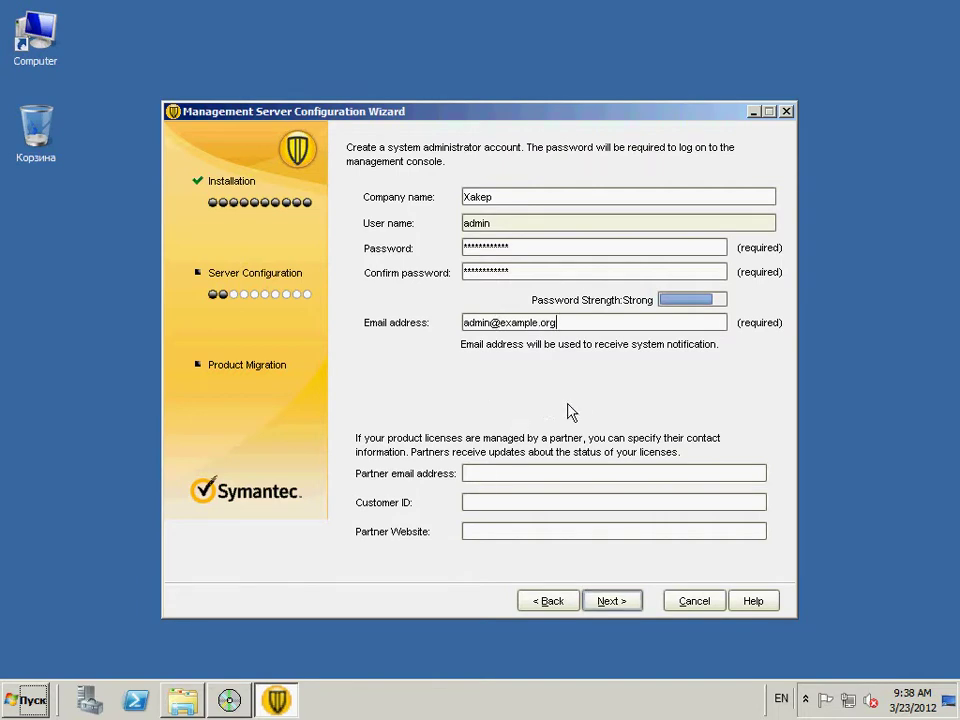
left_click(607, 602)
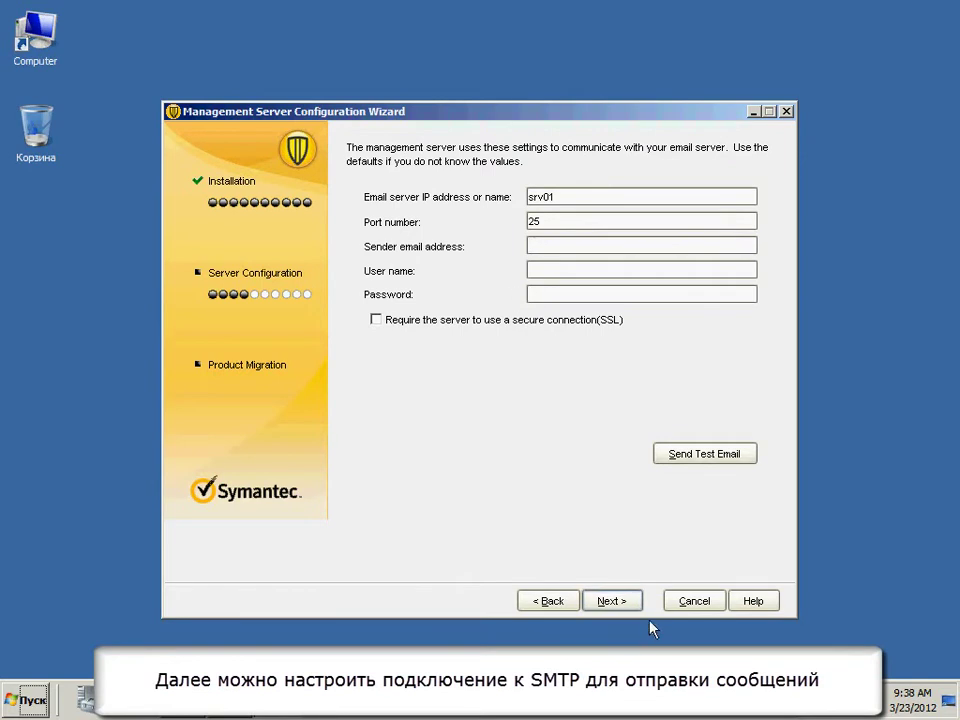
- Keep SMTP server srv01 on port 25, skip the test e-mail and data sharing, and finish
left_click(623, 601)
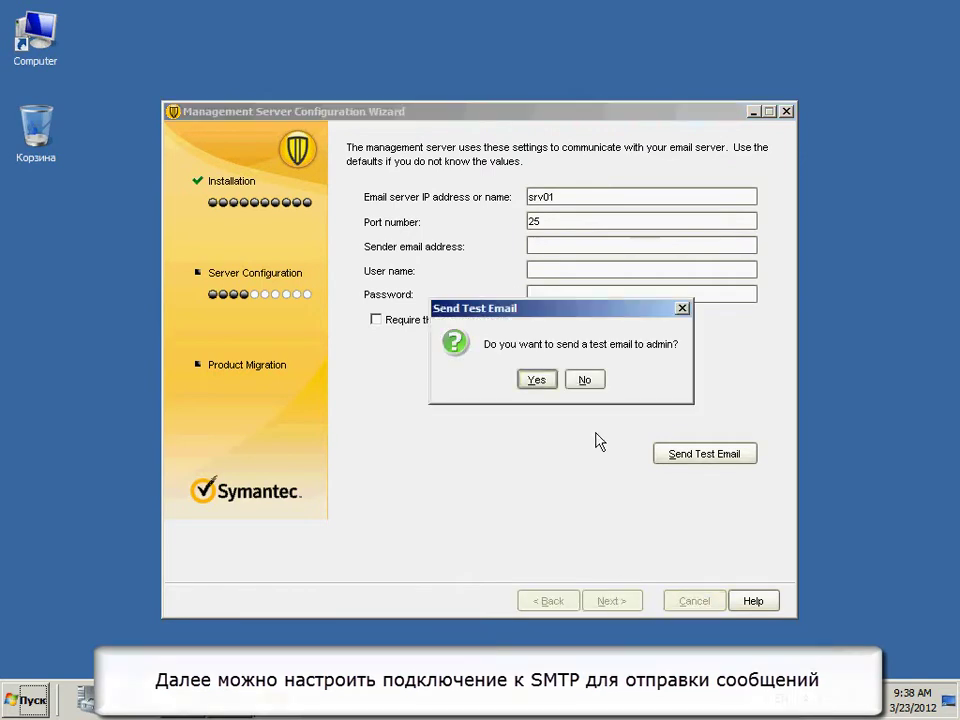
left_click(582, 380)
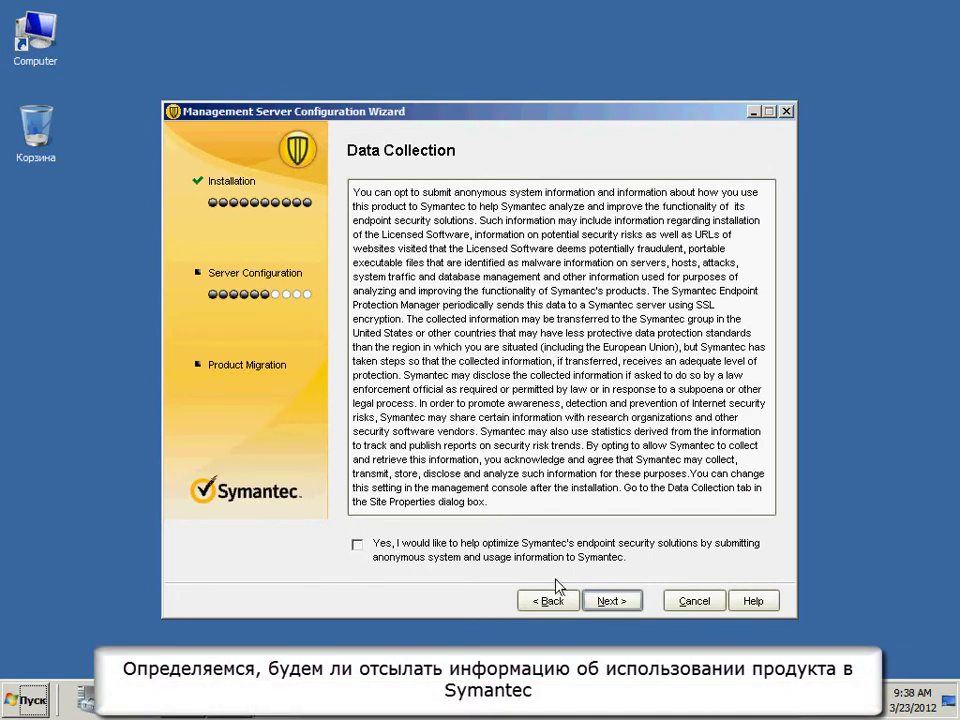
left_click(612, 601)
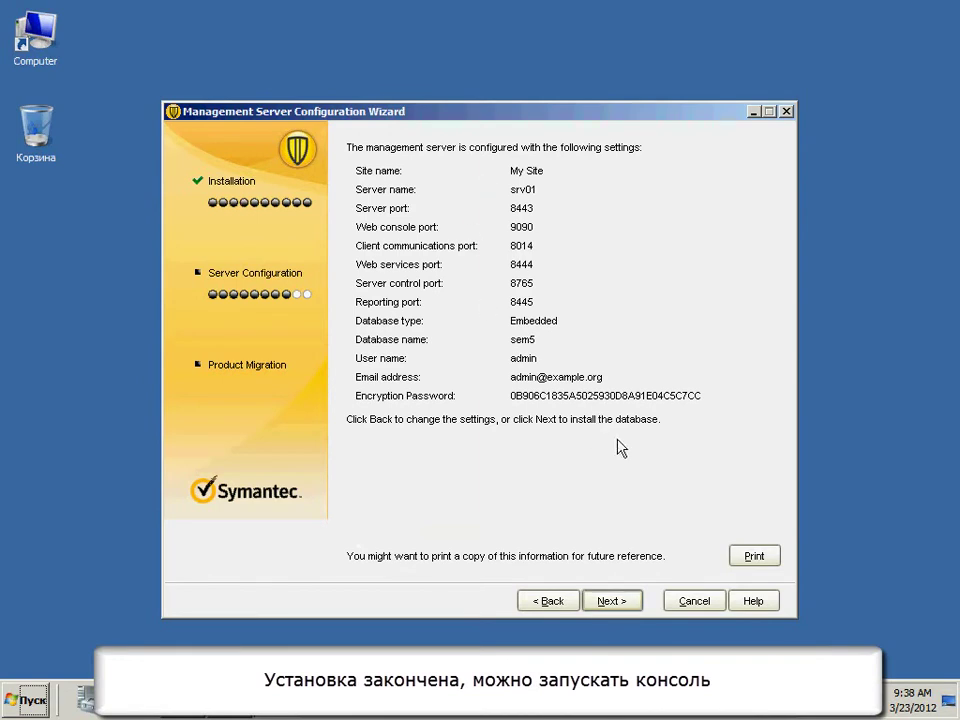
left_click(628, 604)
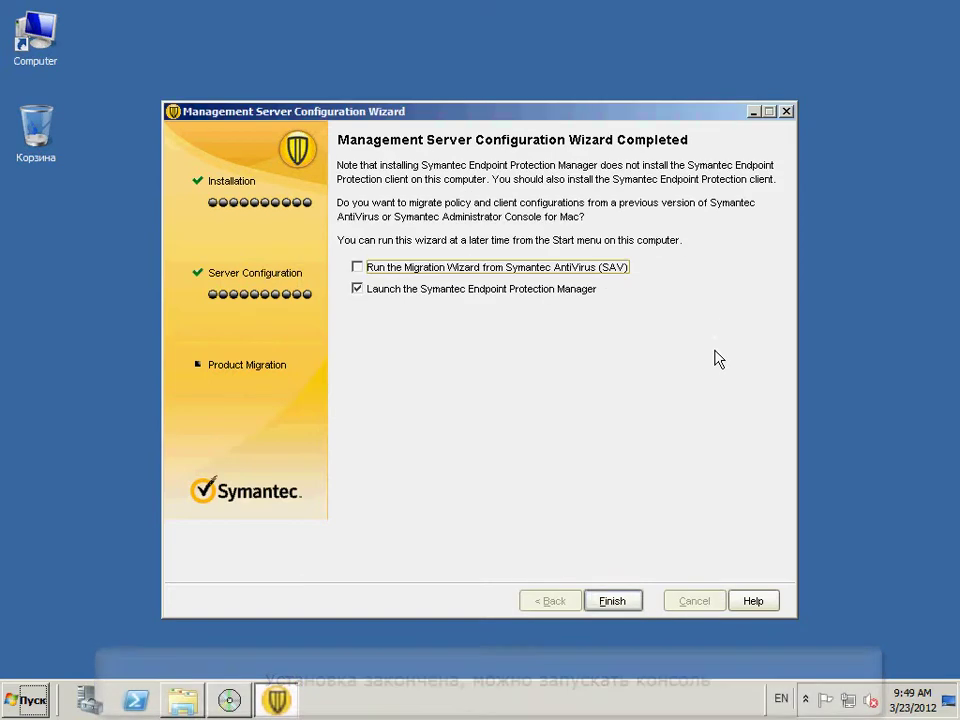
left_click(628, 606)
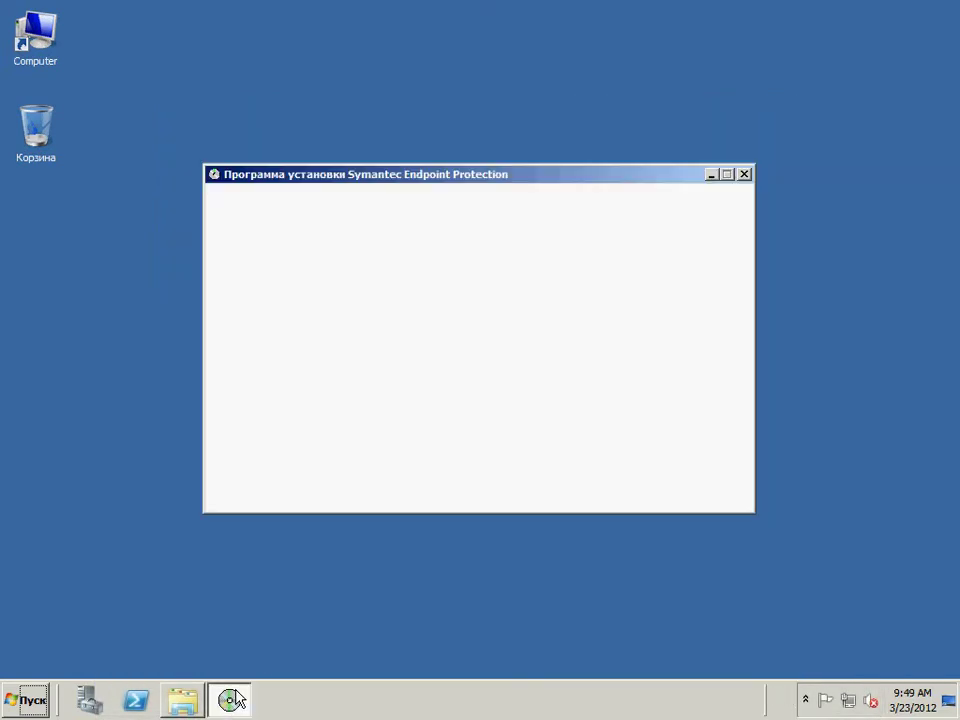
- Close the setup window and launch Web Access from the Start menu's Symantec Endpoint Protection Manager folder
left_click(743, 176)
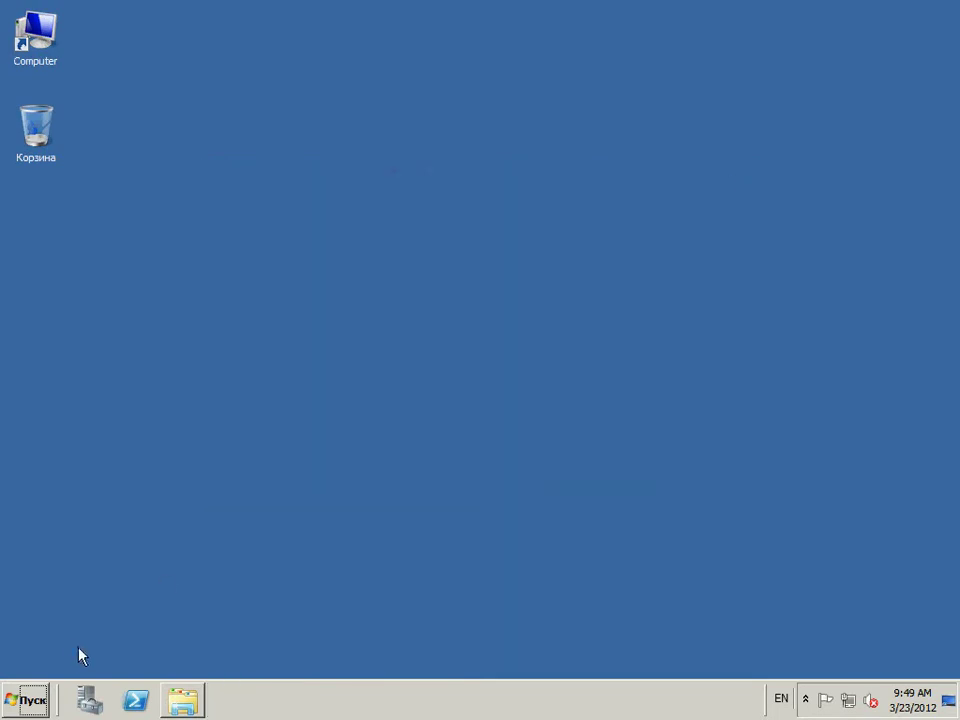
left_click(30, 700)
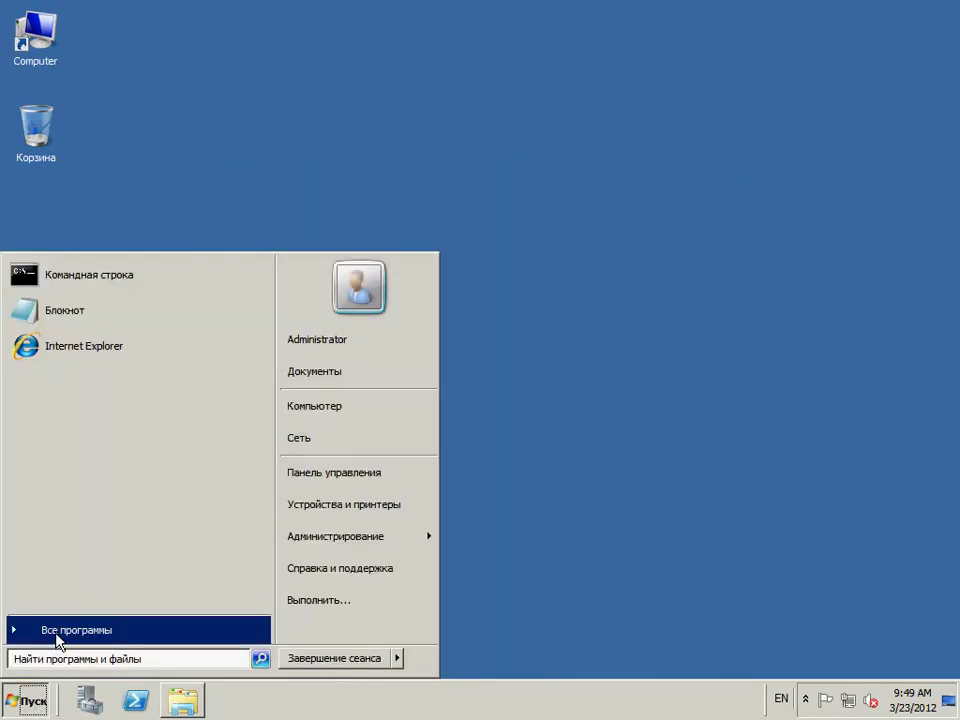
left_click(54, 637)
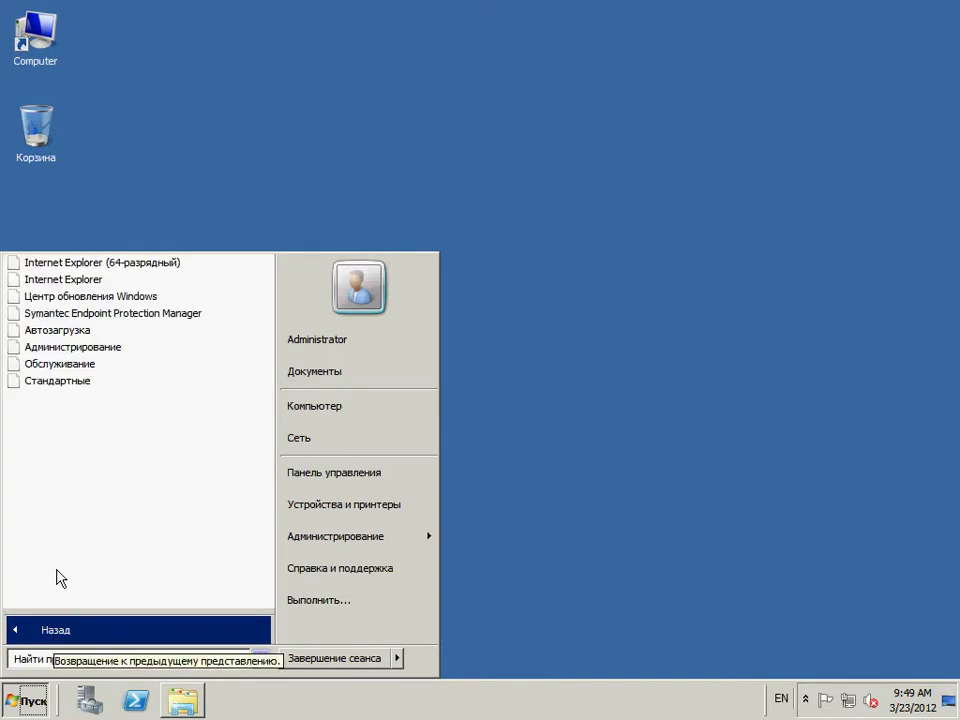
left_click(115, 317)
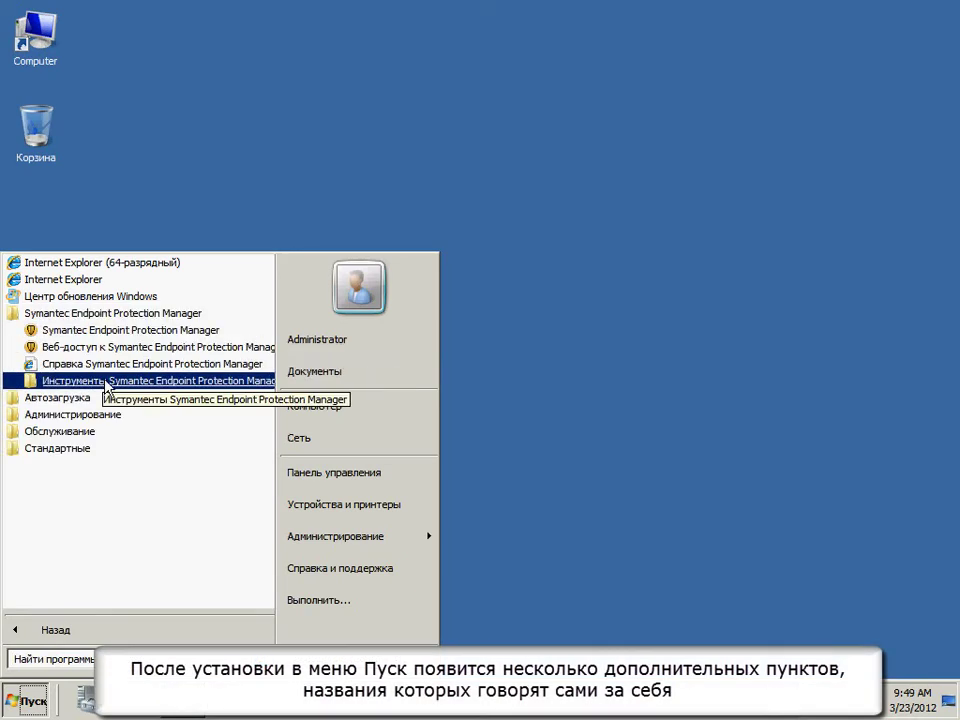
left_click(110, 380)
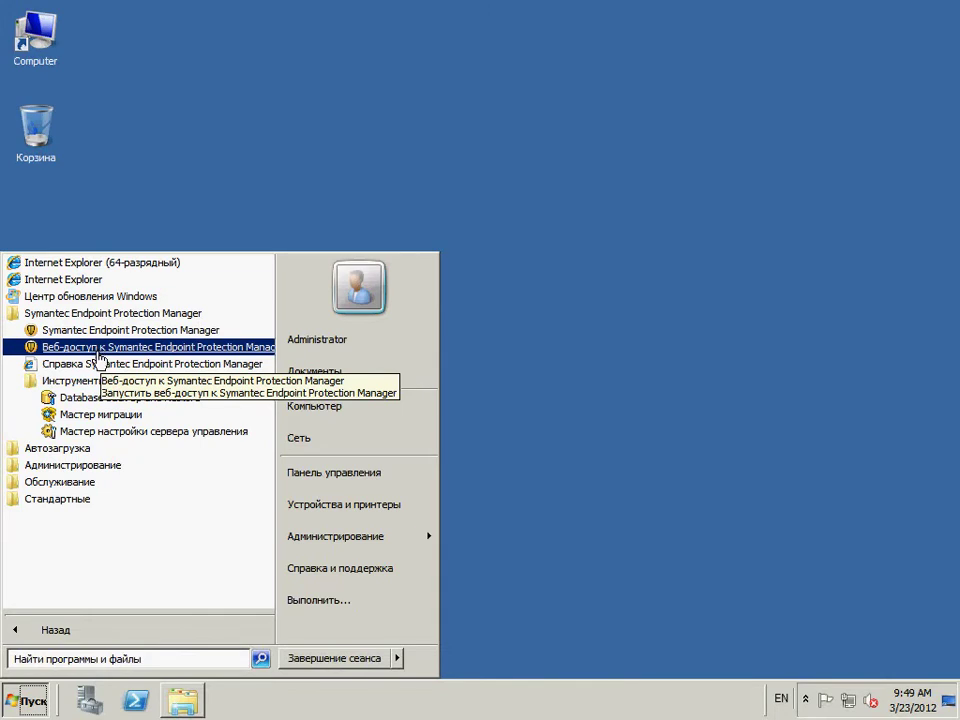
left_click(98, 348)
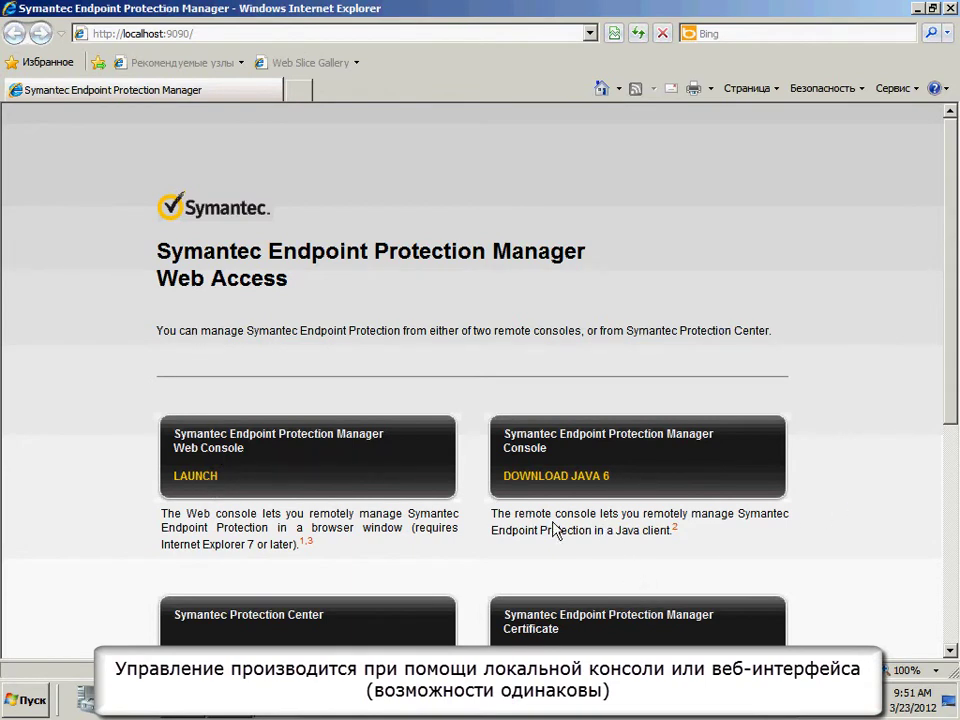
- Look over the localhost:9090 Web Access page, then close Internet Explorer
left_click_drag(540, 530, 671, 532)
scroll(950, 485, "down", 3)
left_click_drag(950, 485, 940, 253)
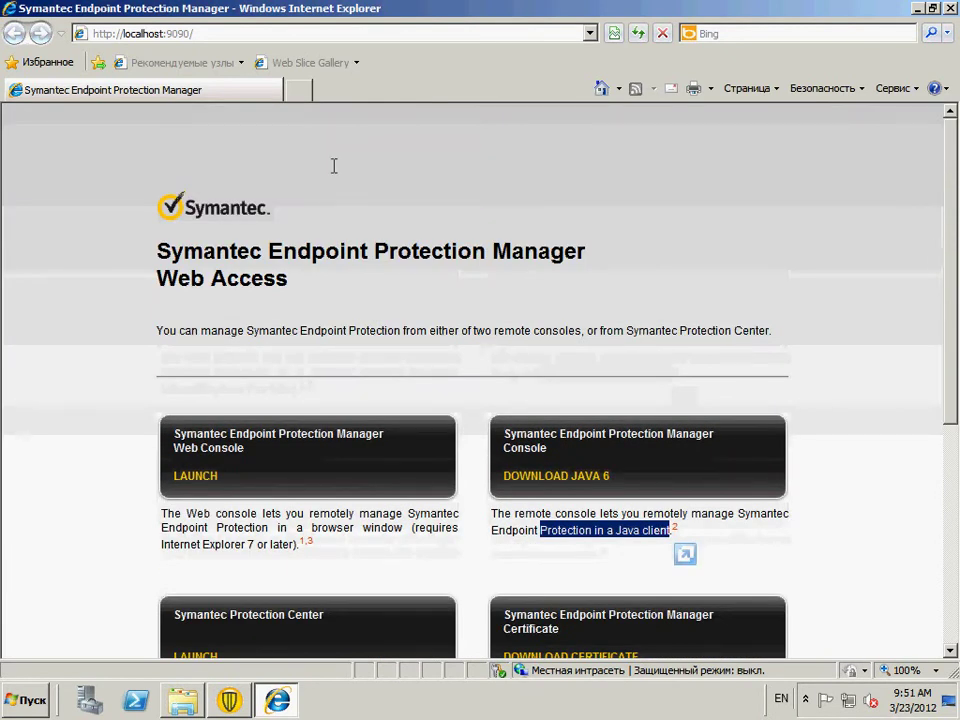
left_click(950, 9)
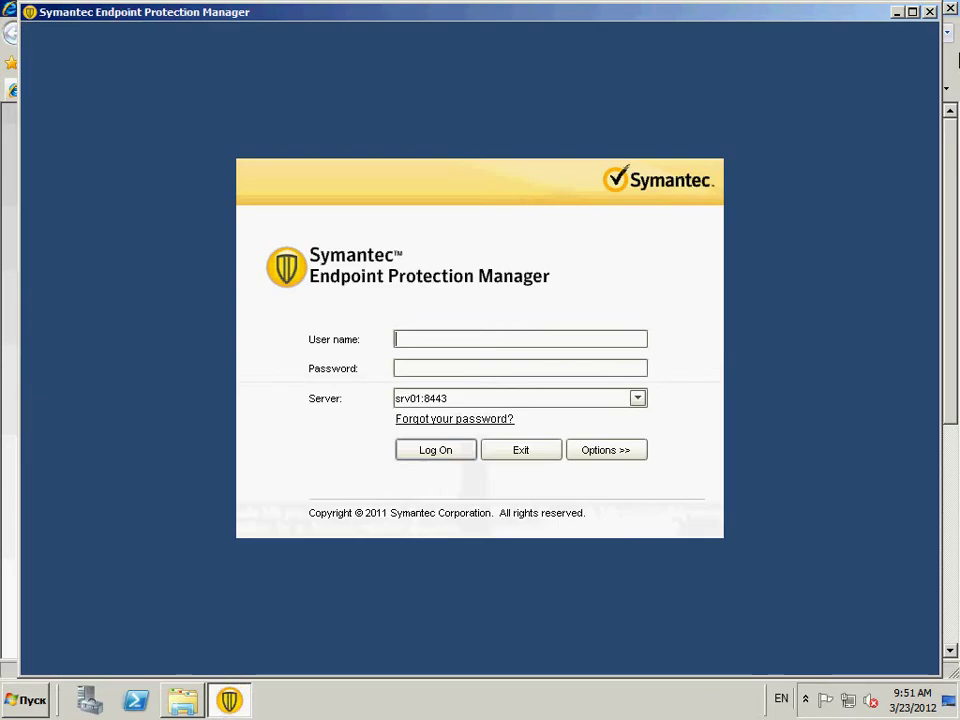
- Maximise the logon window and log on as admin with the administrator password
left_click(912, 12)
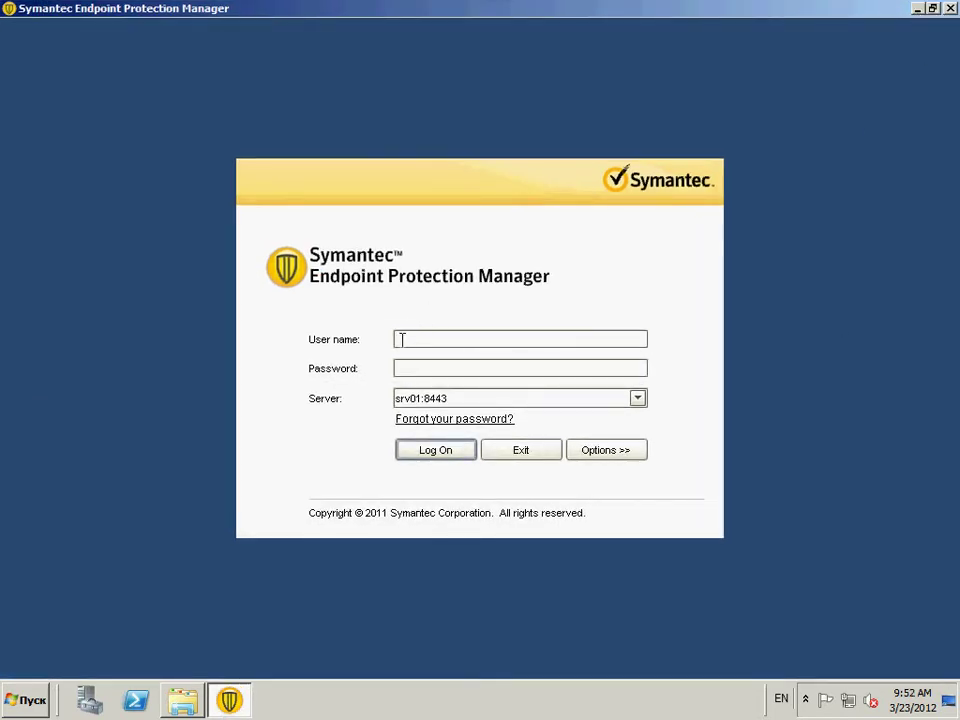
type("admin")
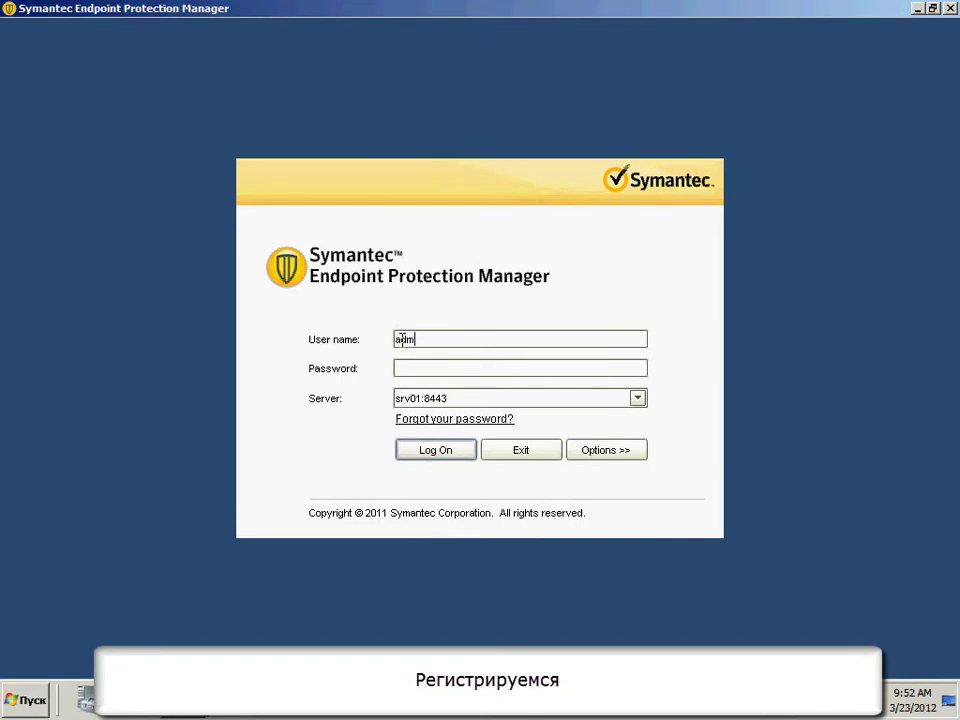
left_click(419, 368)
type("************")
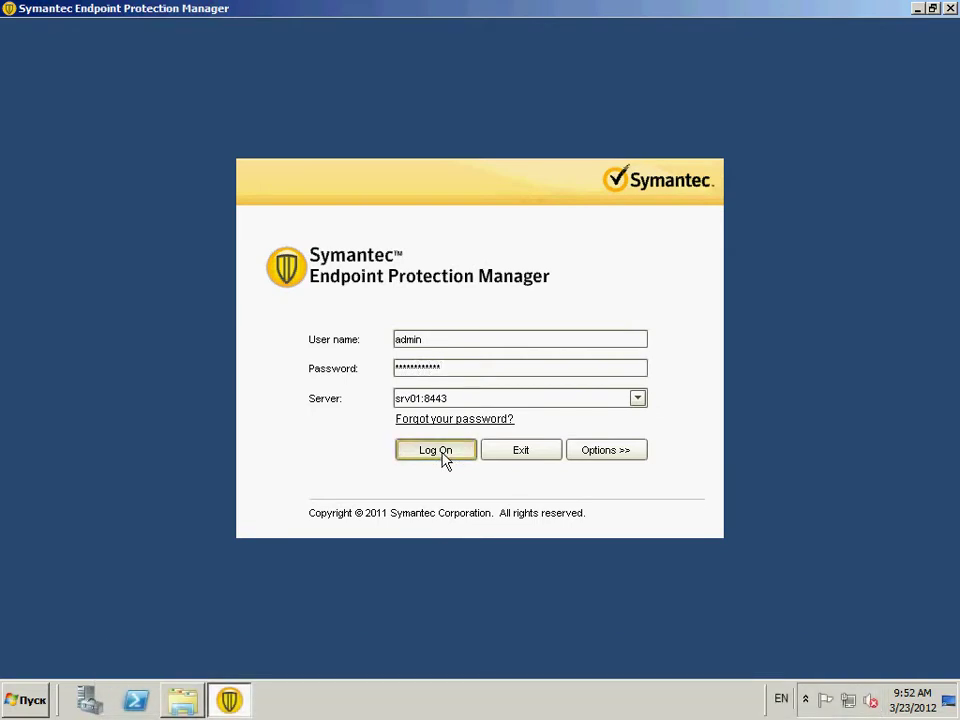
left_click(443, 452)
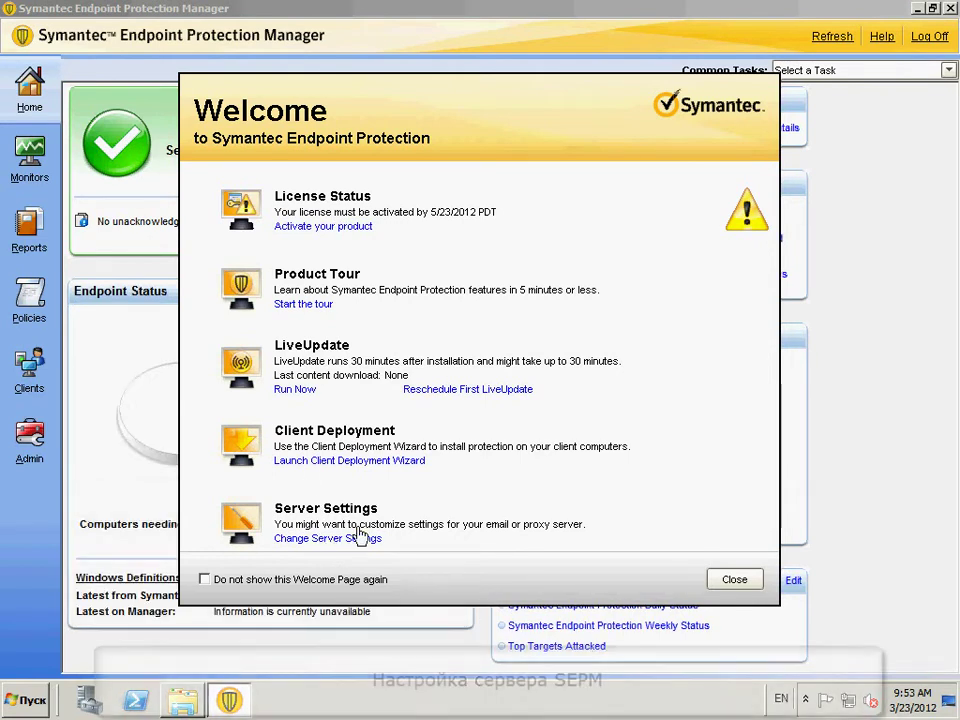
left_click(335, 539)
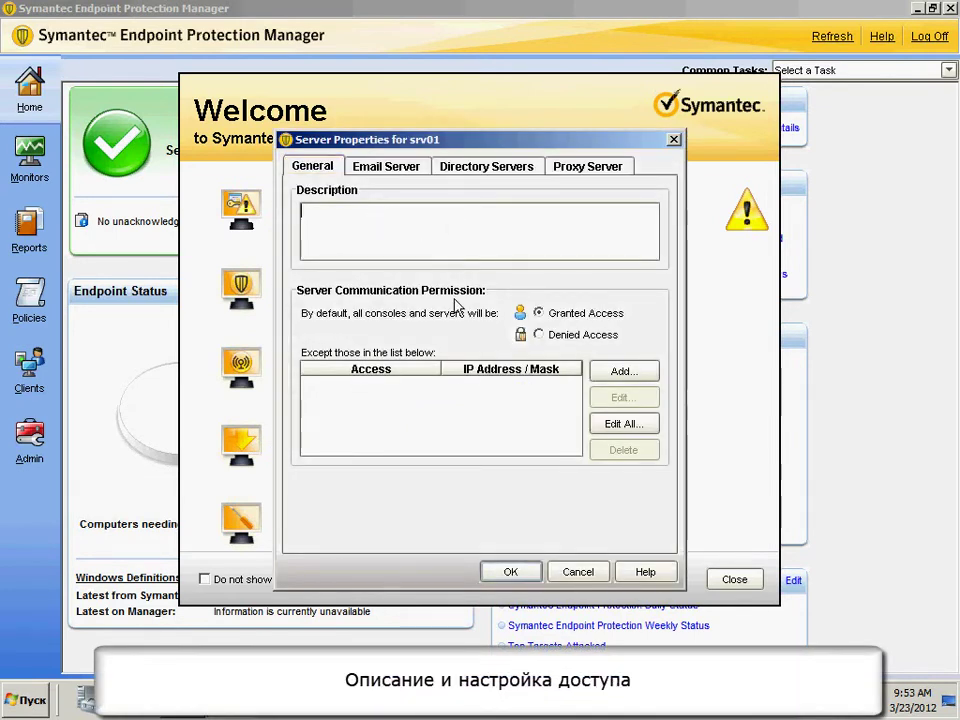
left_click(574, 337)
left_click(570, 314)
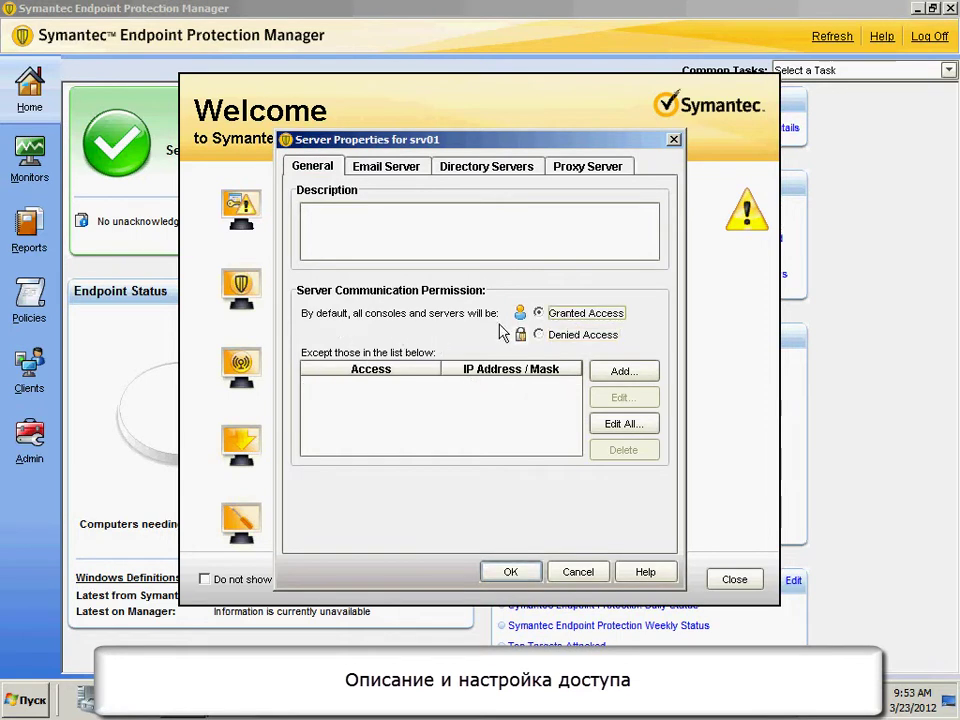
left_click(611, 373)
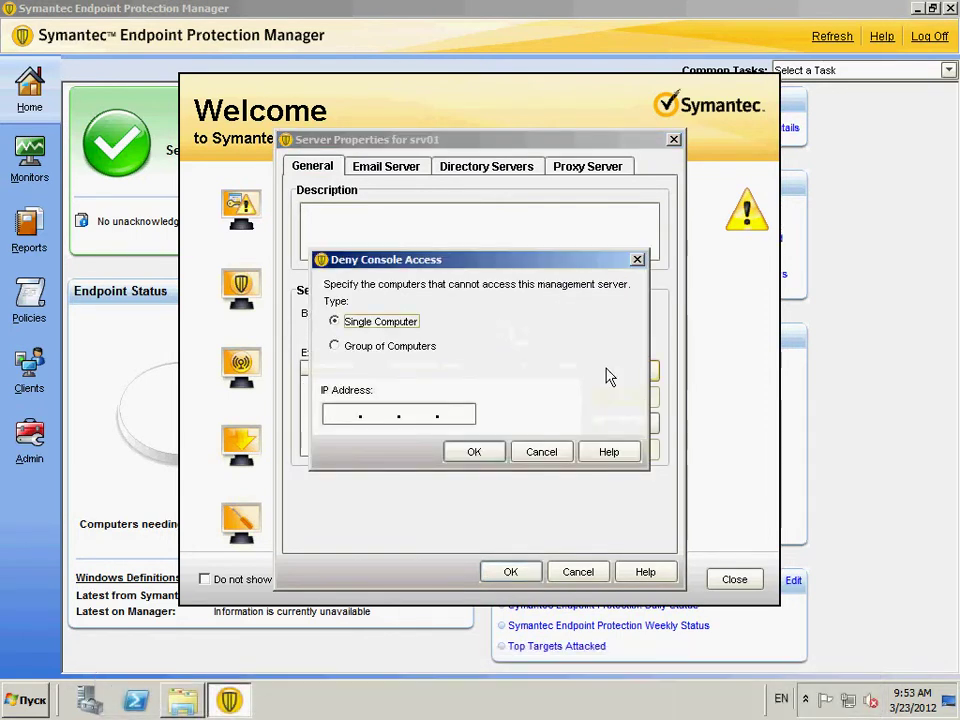
left_click(405, 345)
left_click(382, 324)
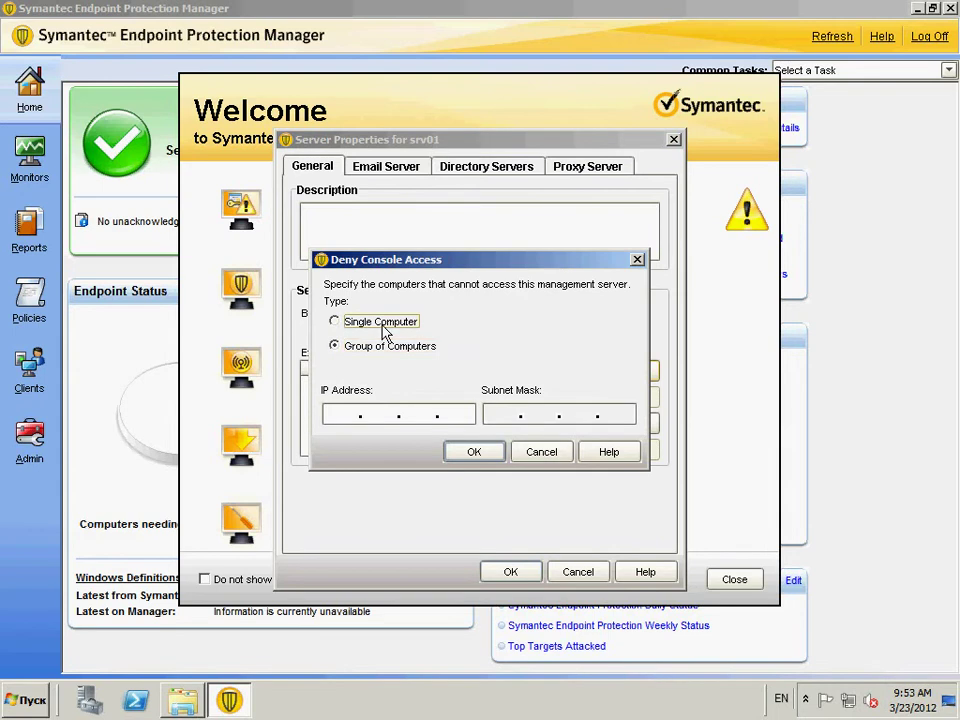
left_click(538, 452)
left_click(391, 168)
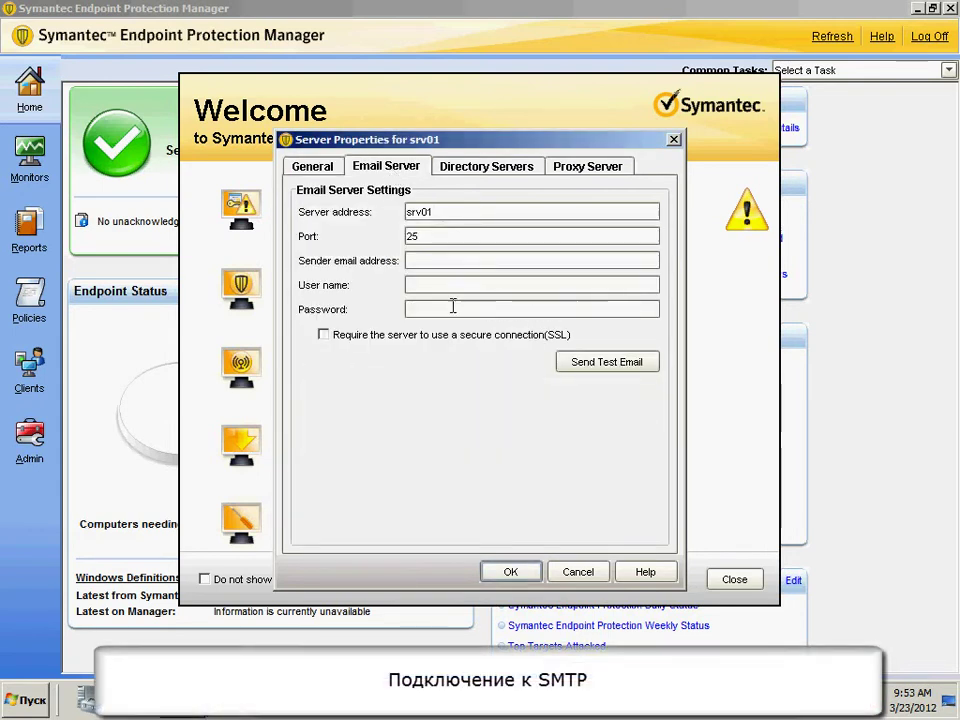
left_click(488, 166)
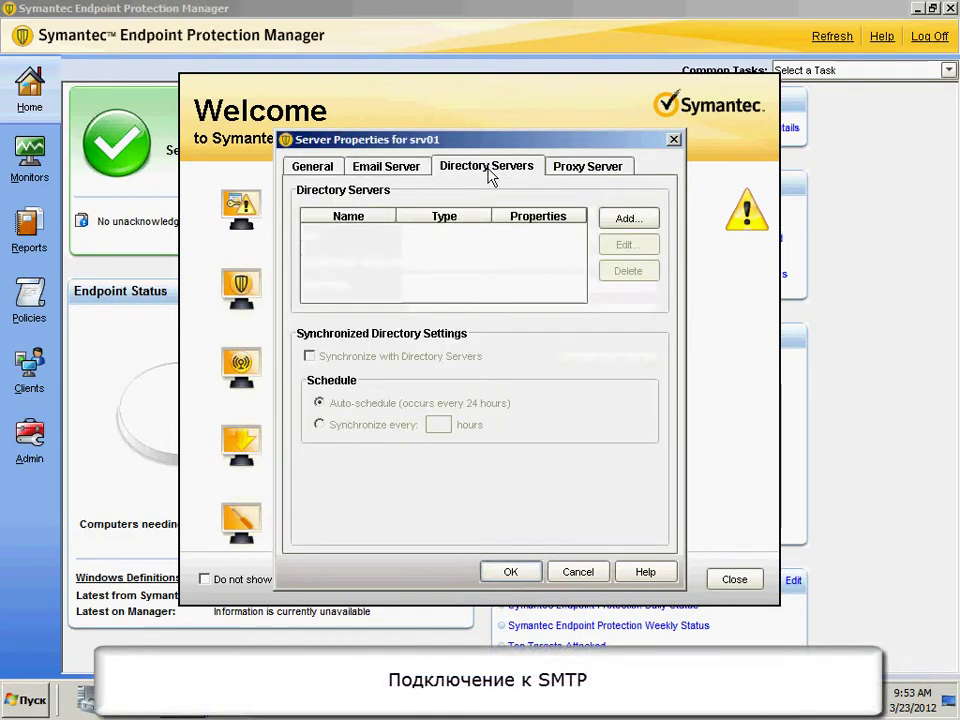
left_click(625, 218)
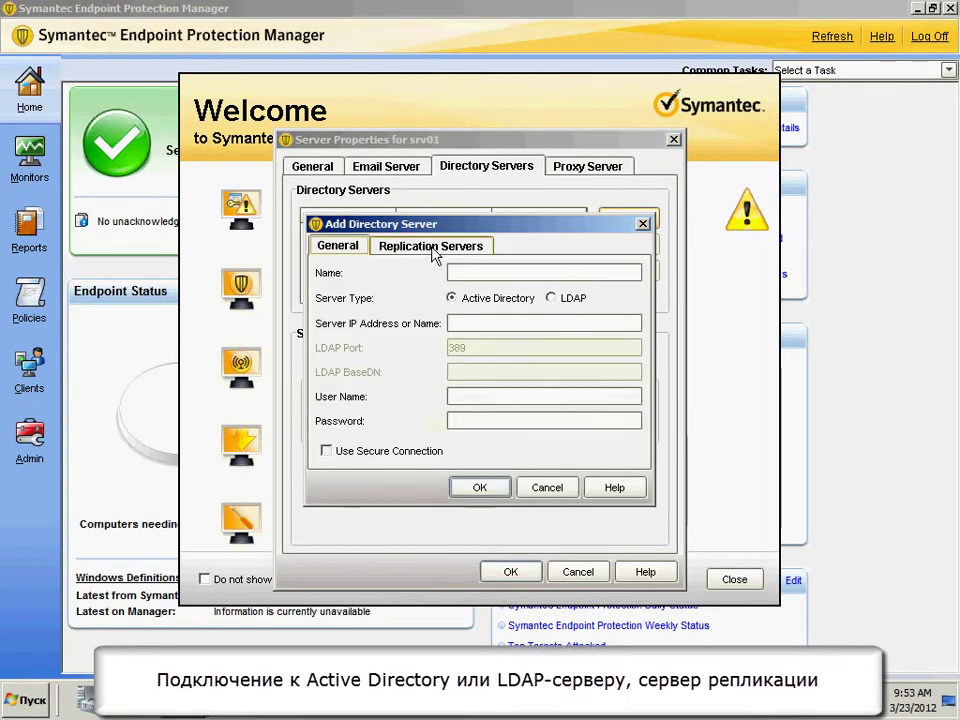
left_click(437, 257)
left_click(334, 254)
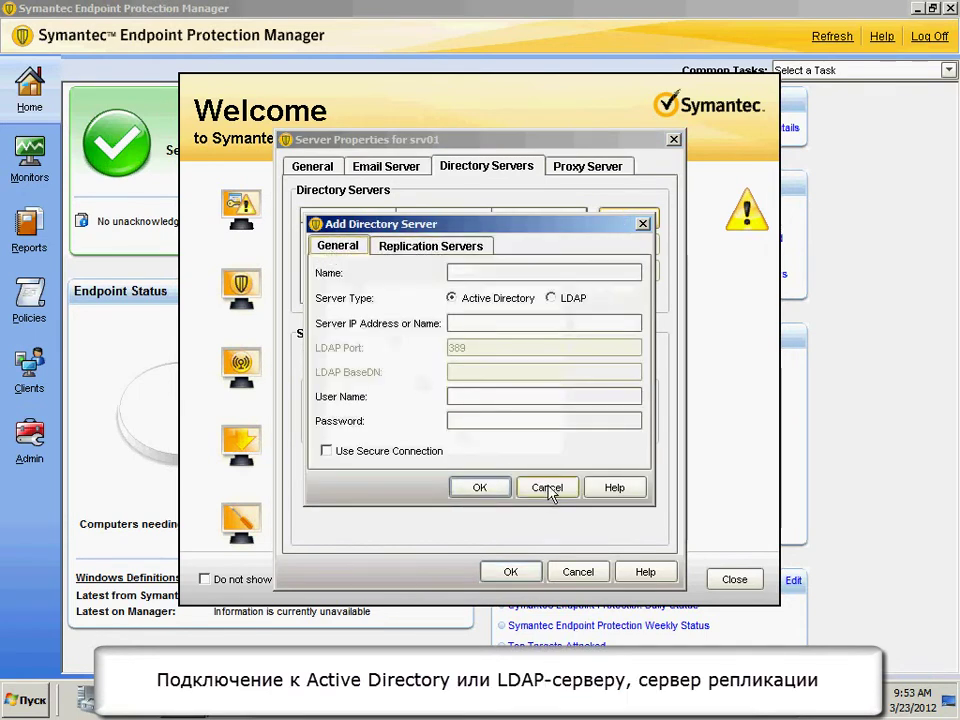
left_click(547, 488)
left_click(585, 168)
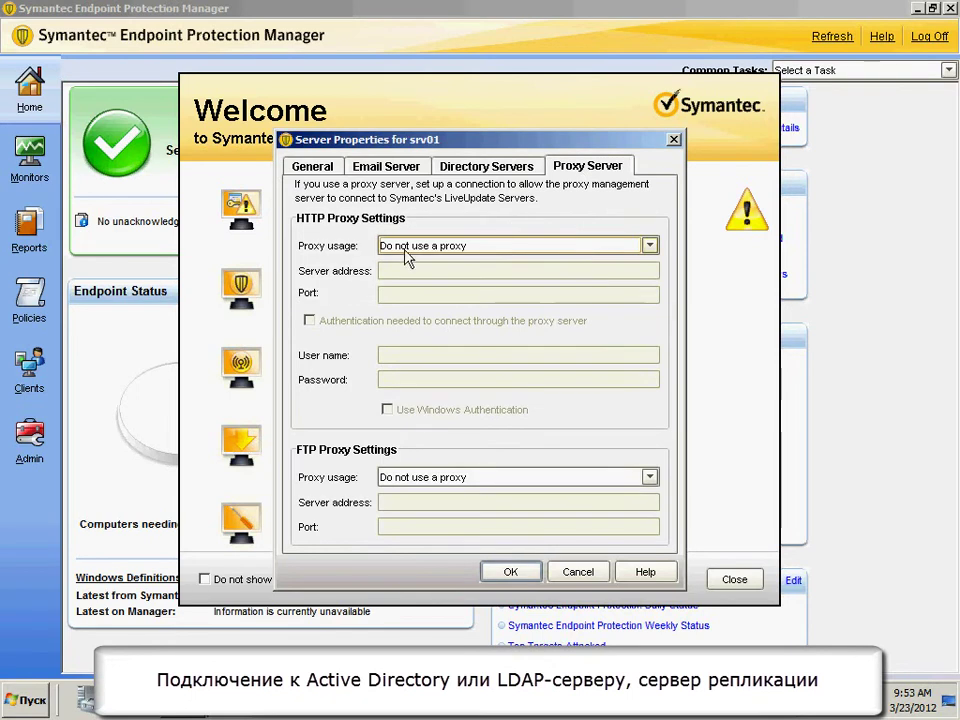
left_click(577, 572)
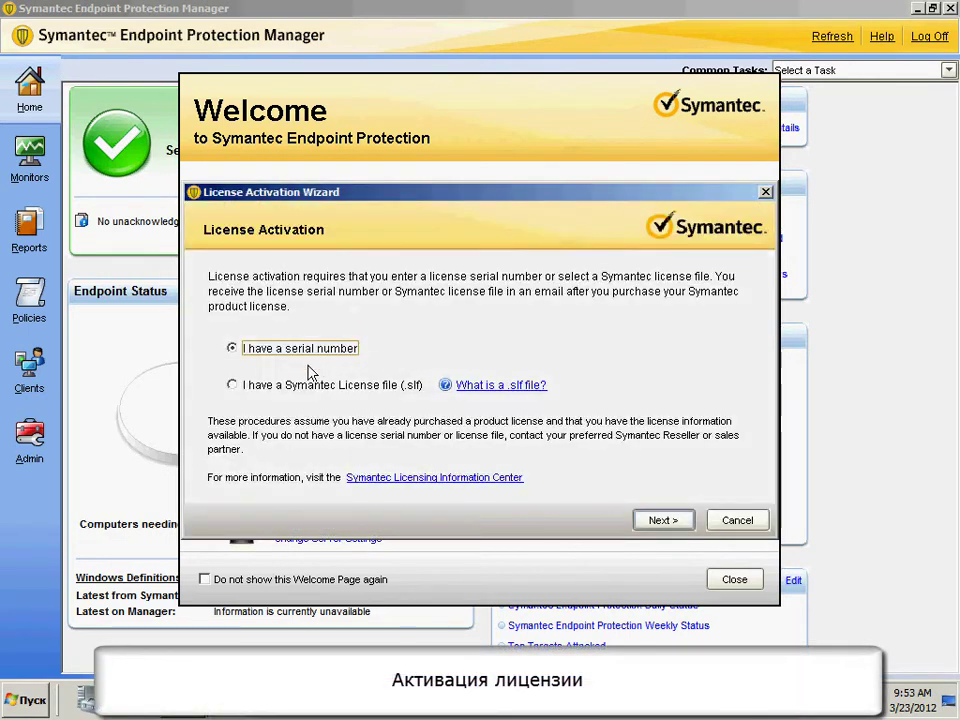
left_click(305, 388)
left_click(318, 350)
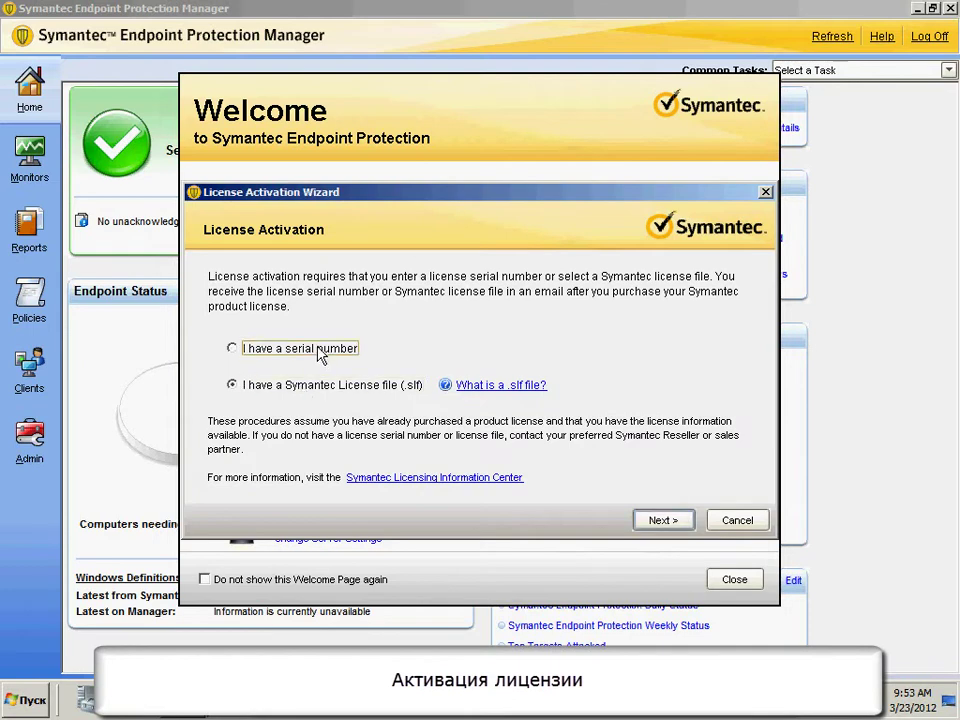
left_click(737, 520)
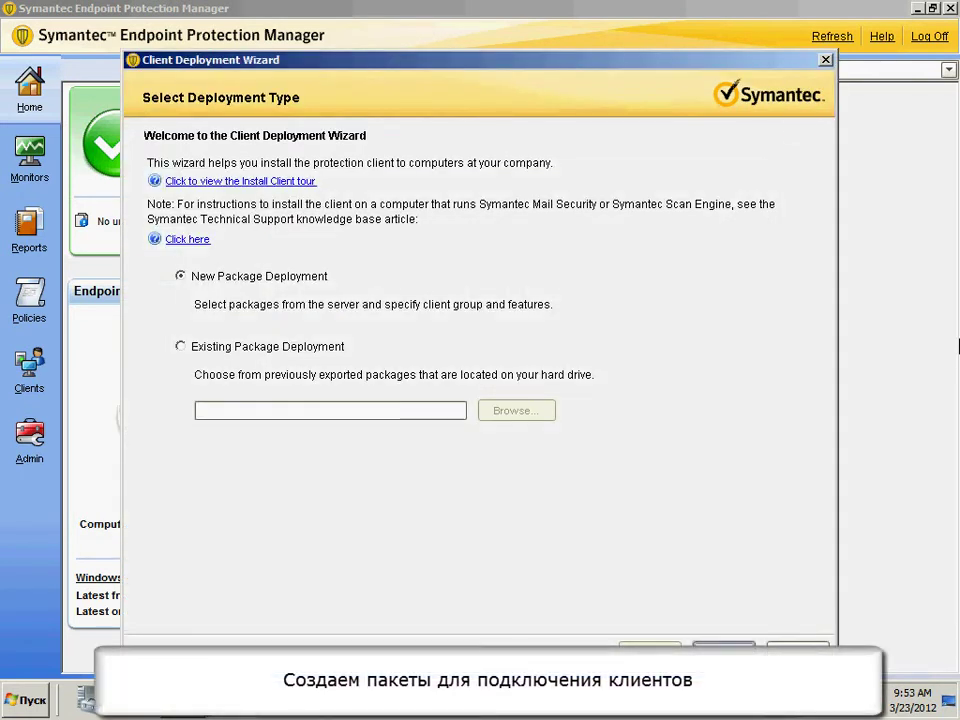
- Set up a Windows install package for Default Group with Full Protection for Clients
key("Return")
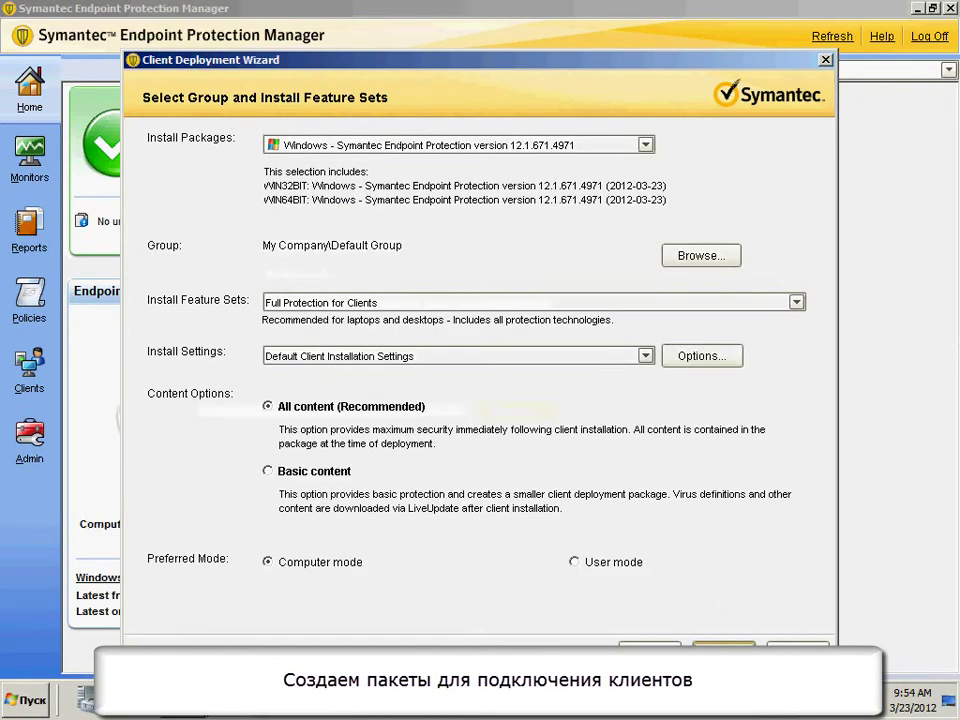
left_click(391, 146)
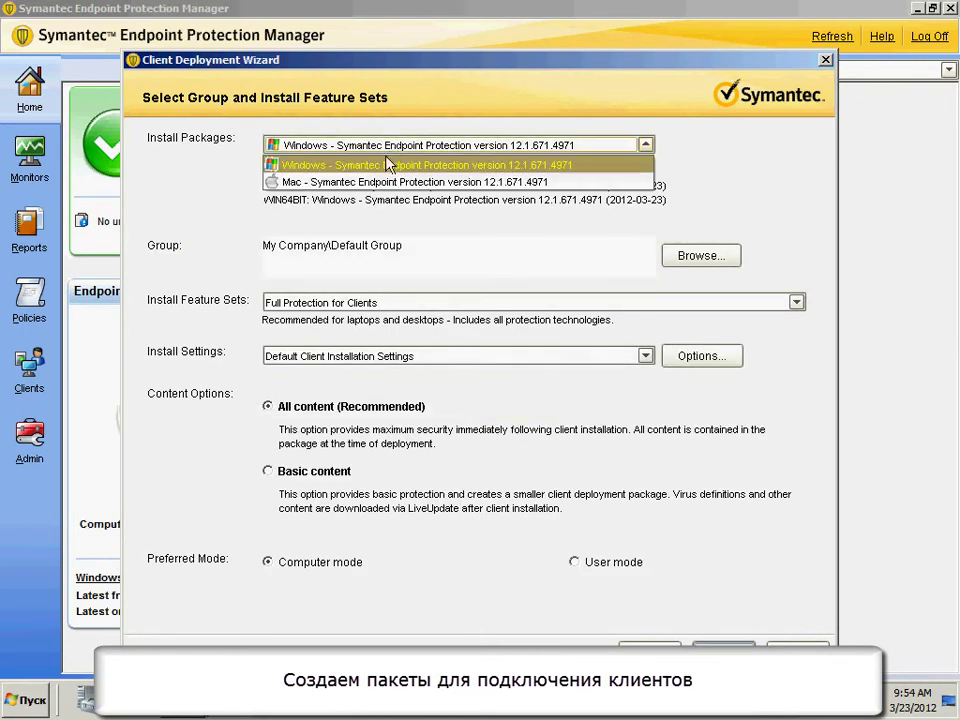
left_click(403, 164)
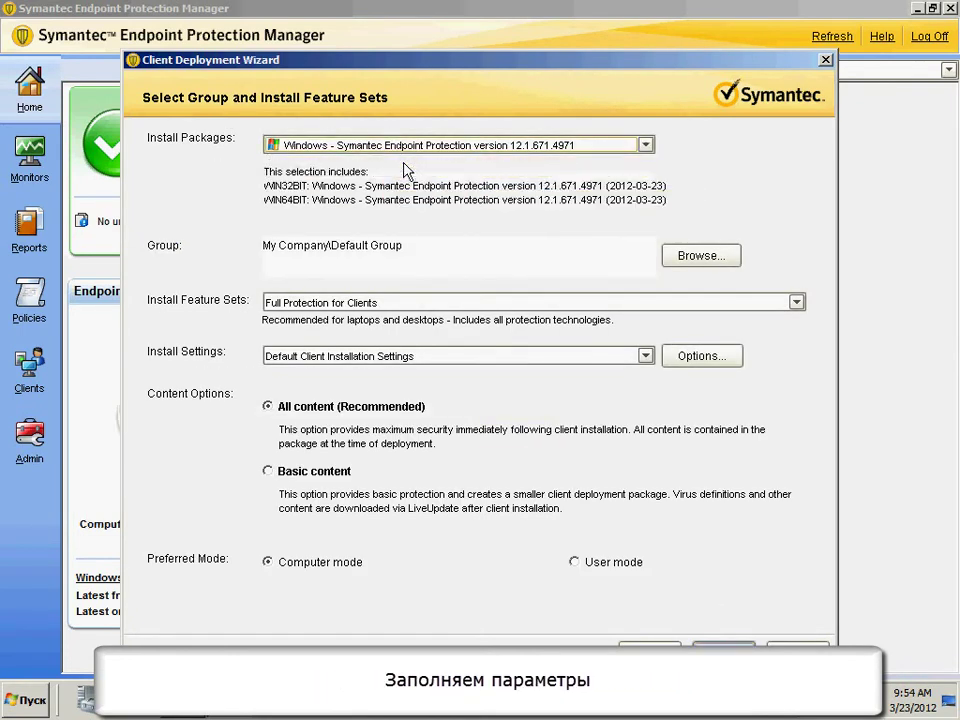
left_click(697, 258)
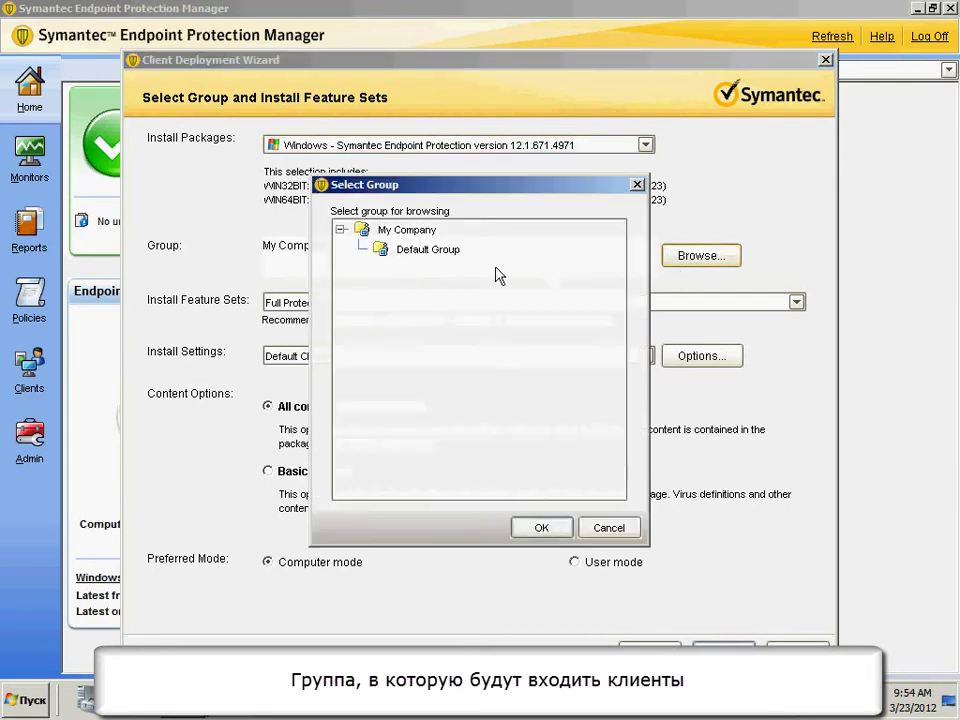
left_click(612, 532)
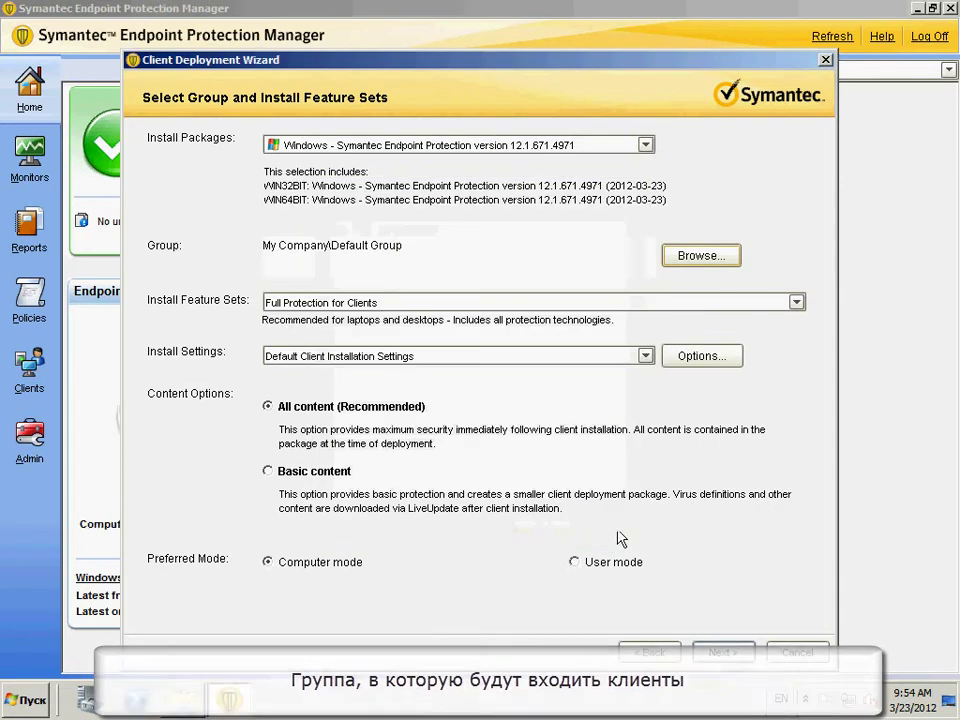
left_click(393, 302)
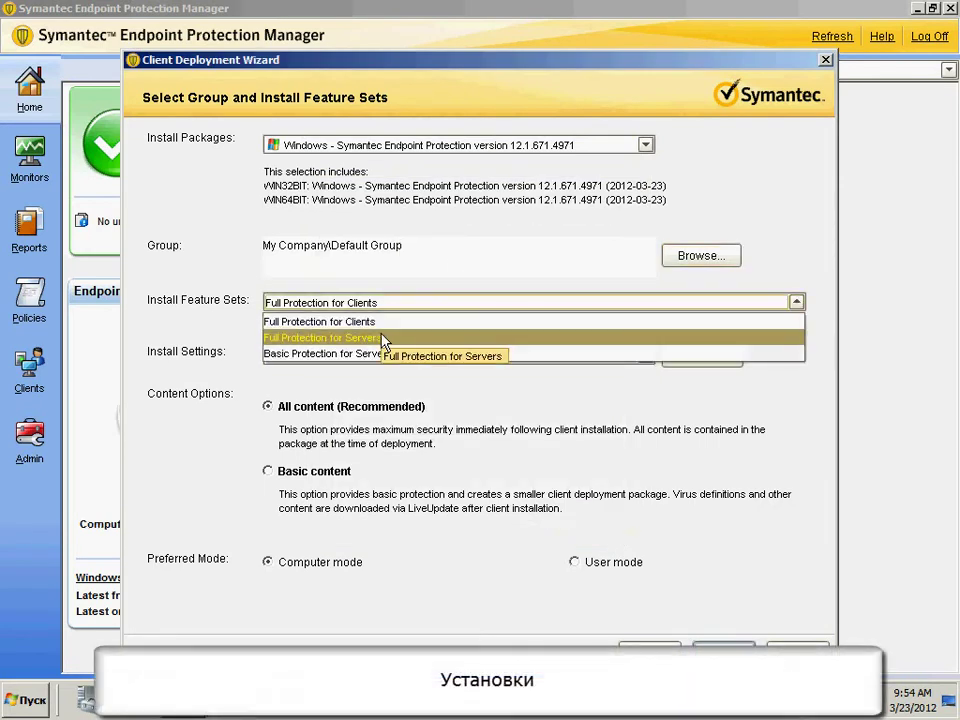
left_click(380, 322)
- Review the client install settings, including reboot scheduling, leaving them unchanged
left_click(366, 356)
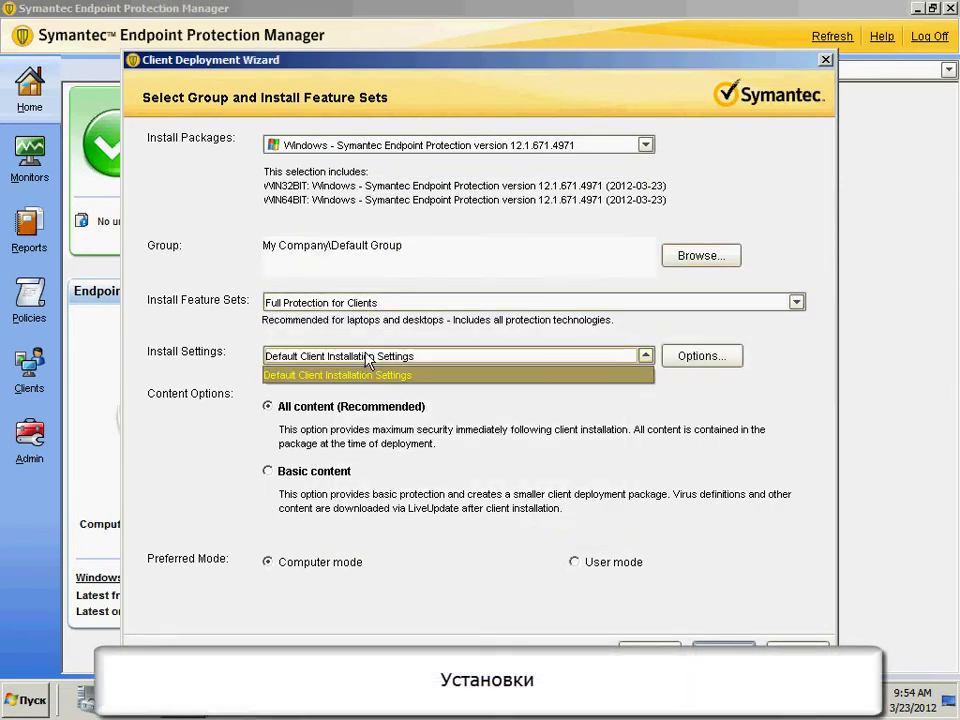
left_click(376, 357)
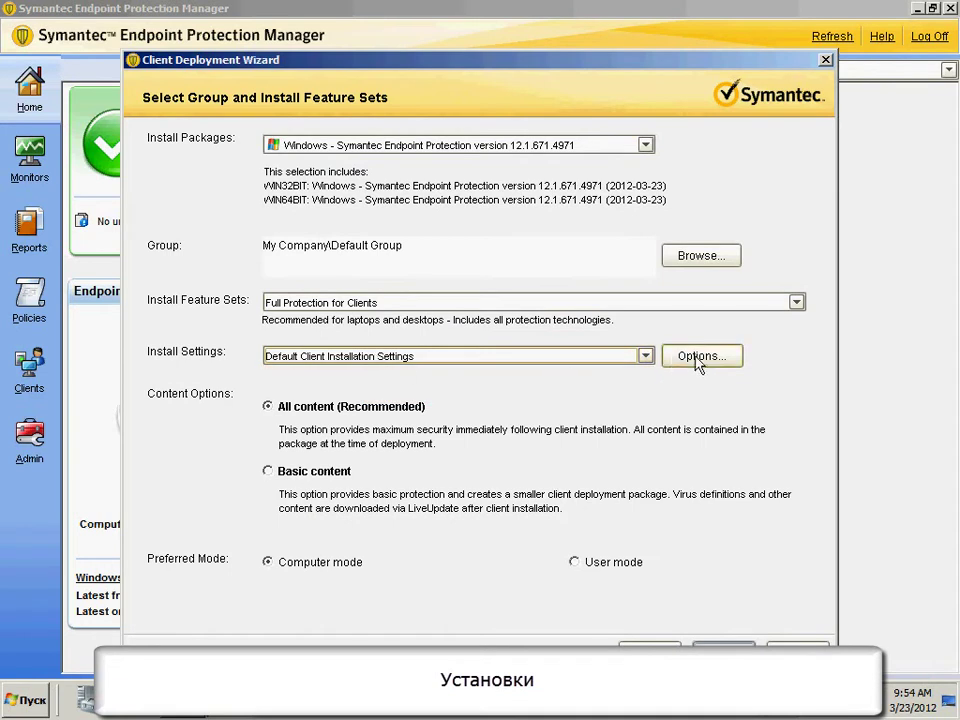
left_click(701, 357)
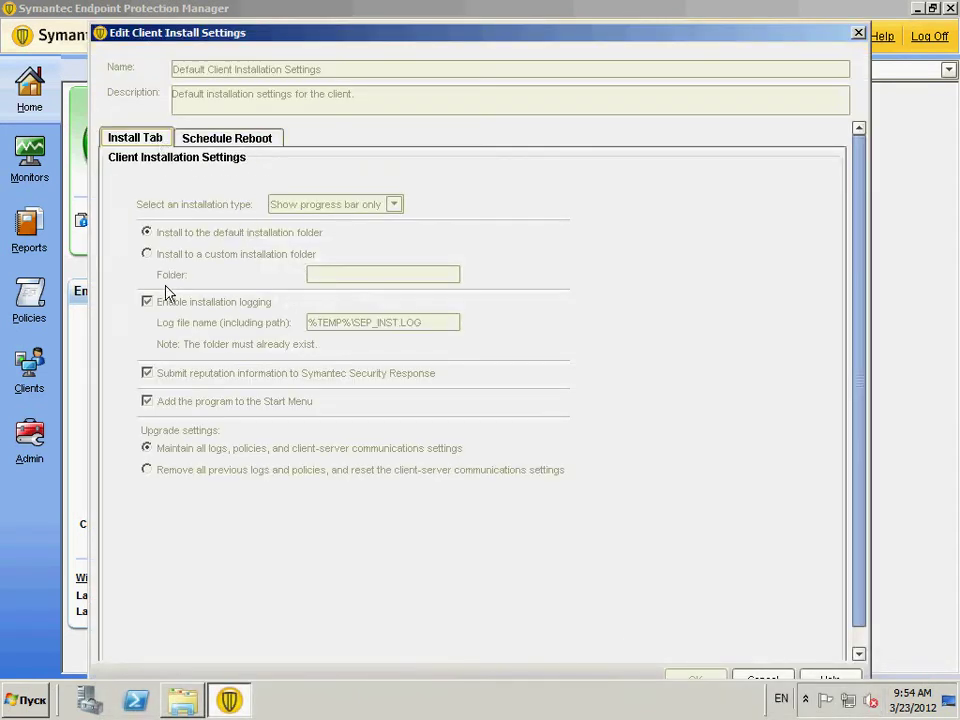
left_click(212, 140)
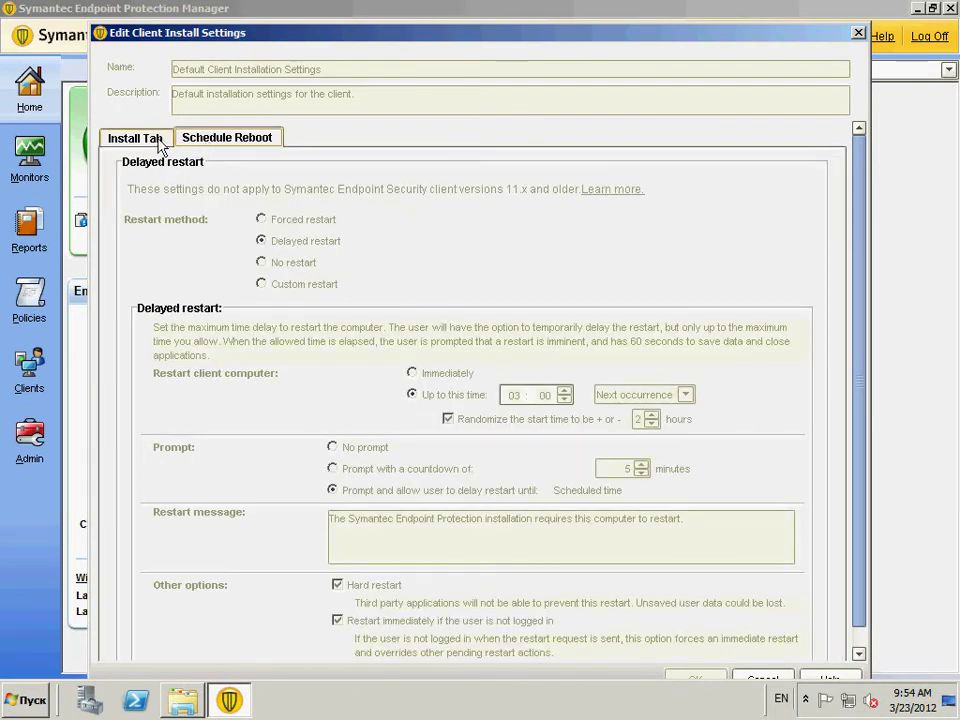
left_click(126, 139)
left_click(768, 674)
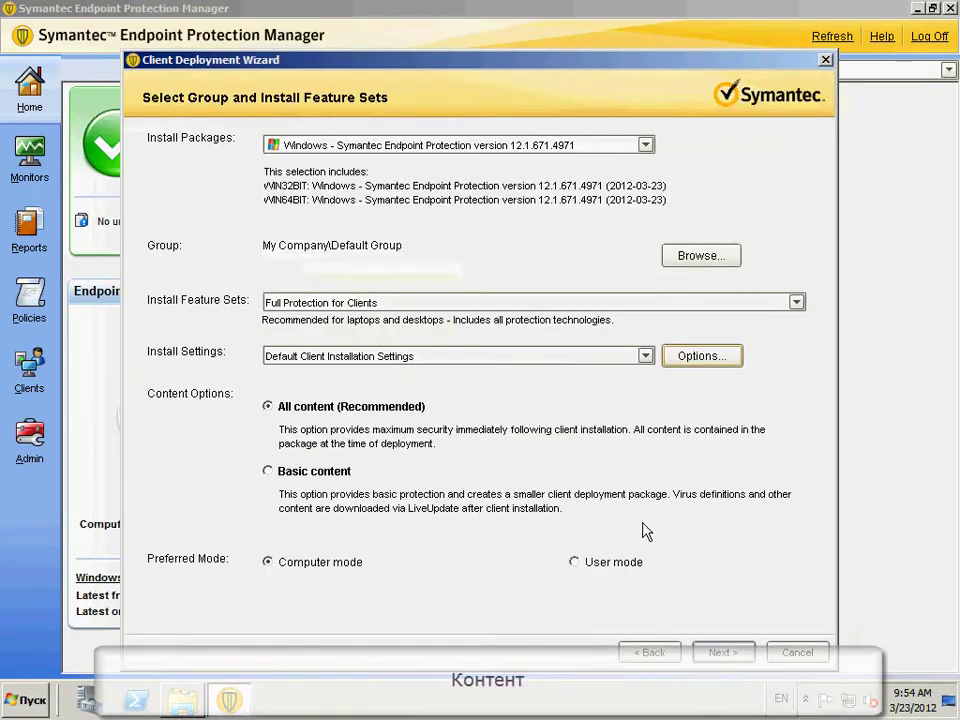
- Keep All content and Computer mode, then pick Web Link and Email as the install method
left_click(337, 480)
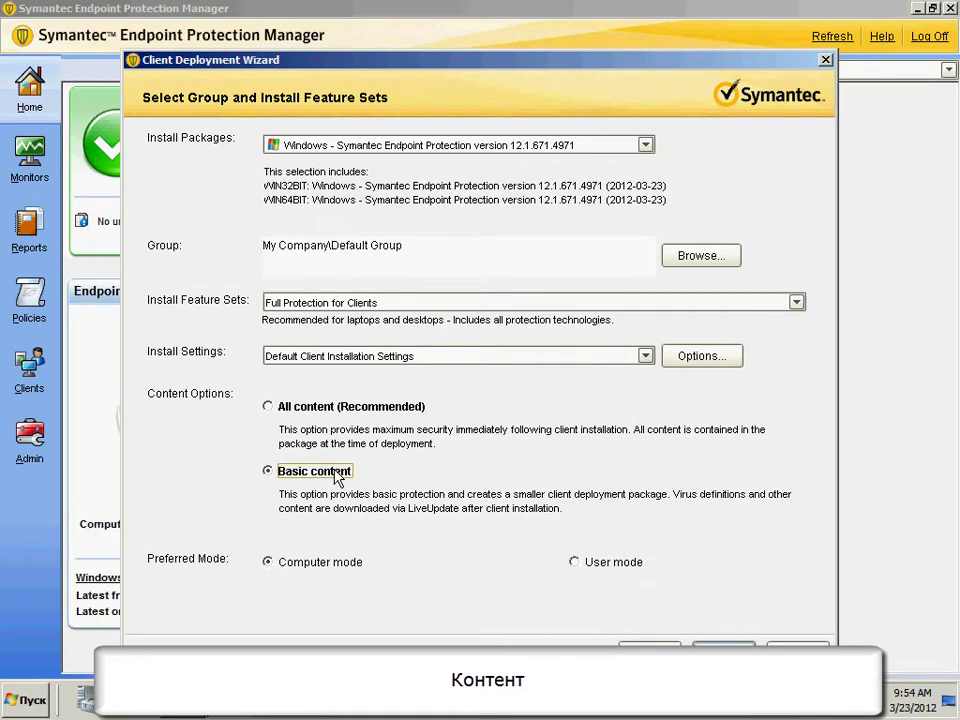
left_click(328, 410)
left_click(598, 563)
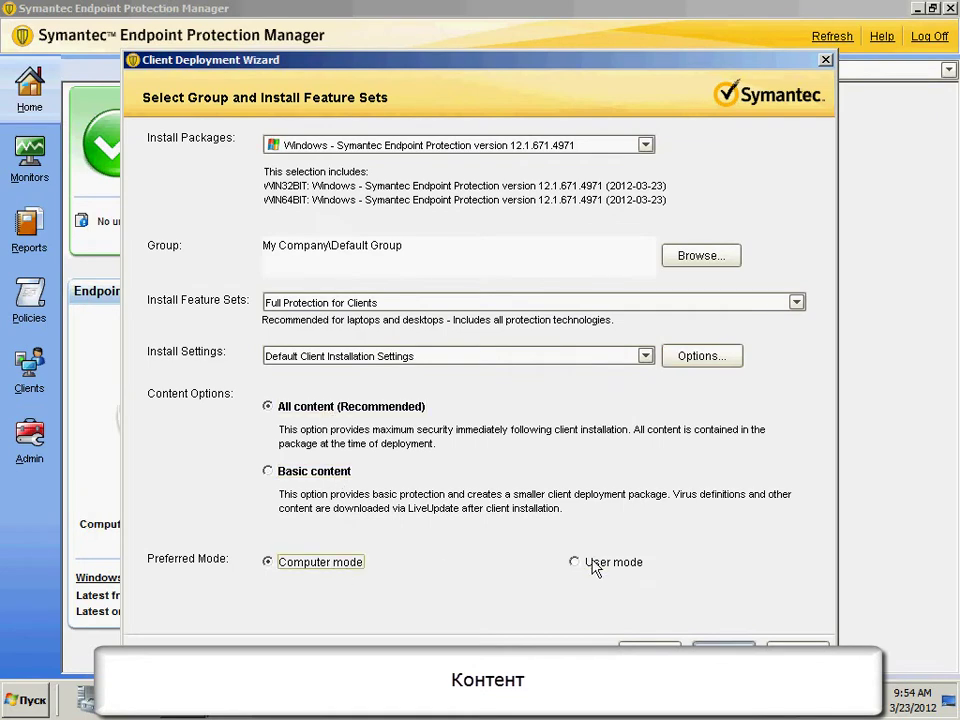
left_click(270, 562)
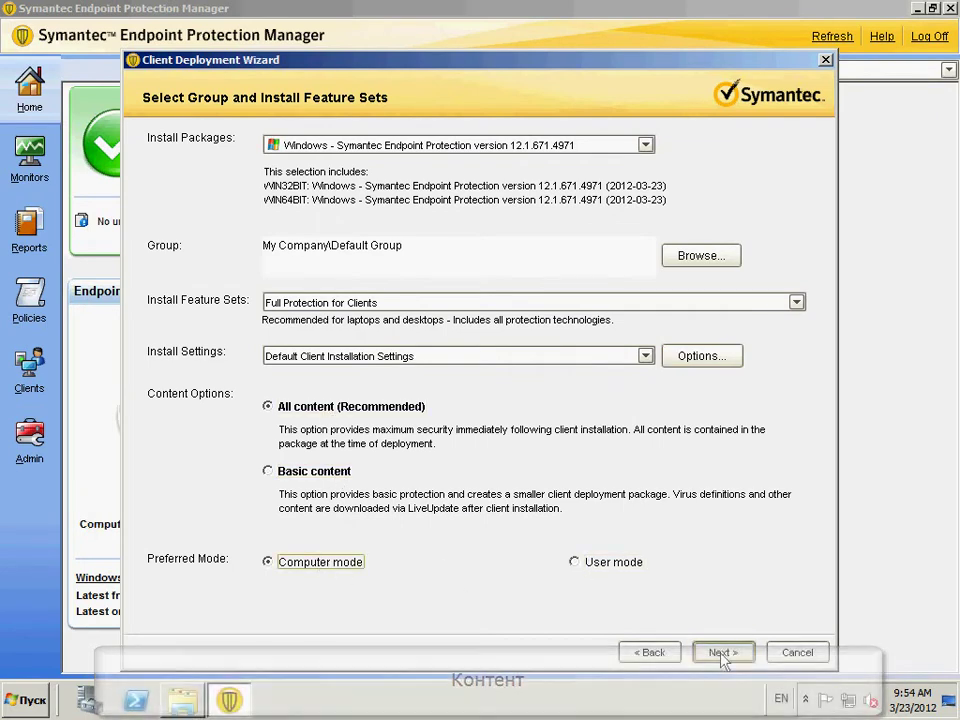
left_click(723, 652)
left_click(208, 145)
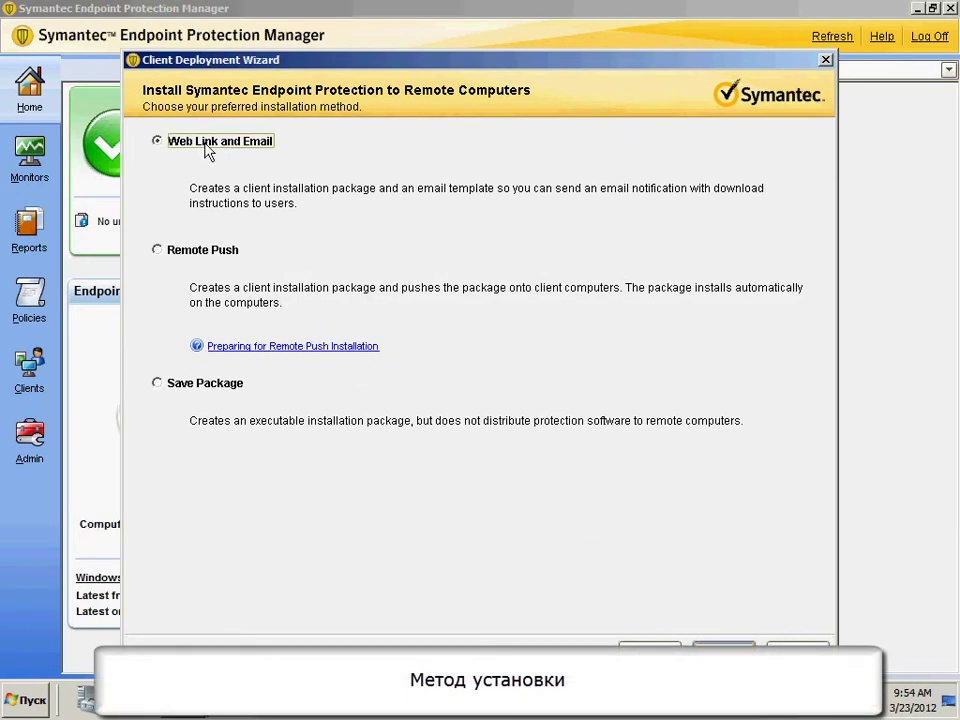
- Choose Remote Push and search the 192.168.10.1–255 IP range for computers
left_click(168, 252)
left_click(203, 386)
left_click(196, 250)
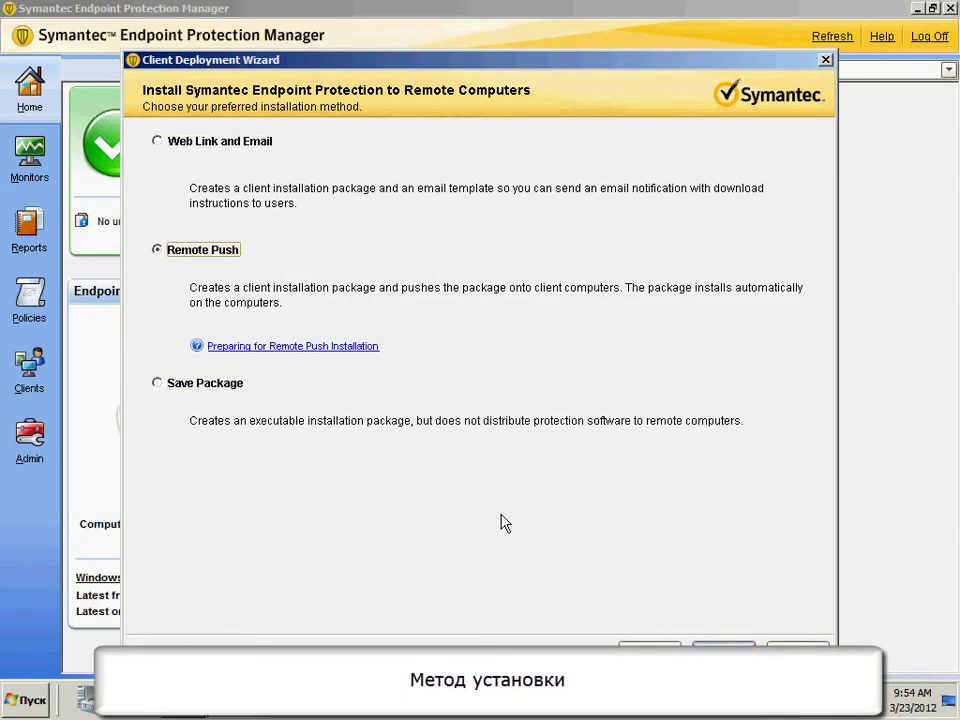
left_click(723, 652)
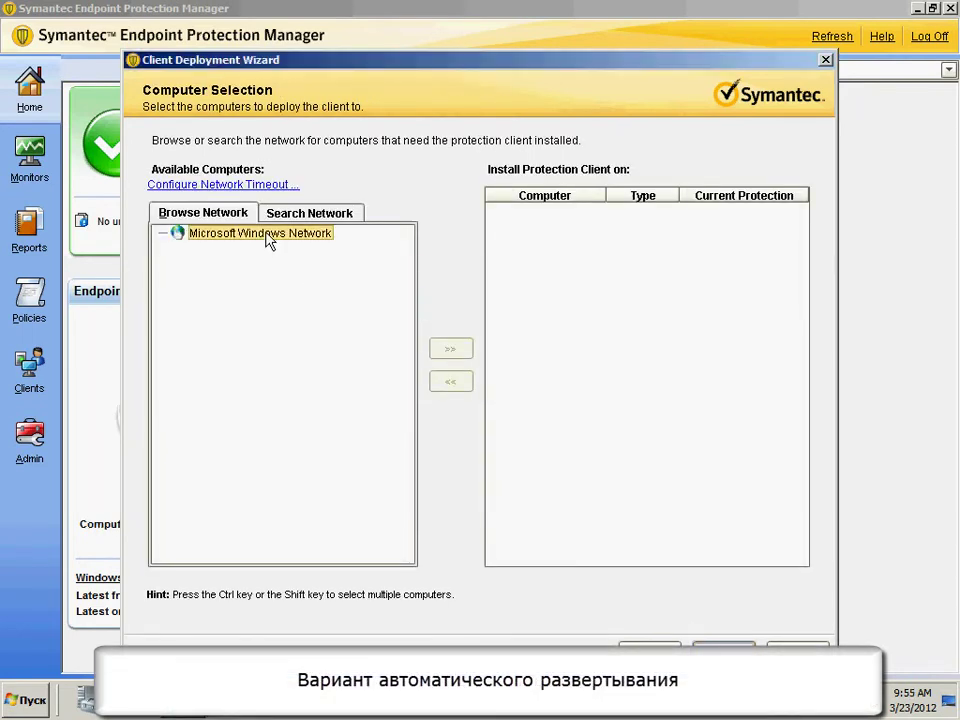
left_click(306, 214)
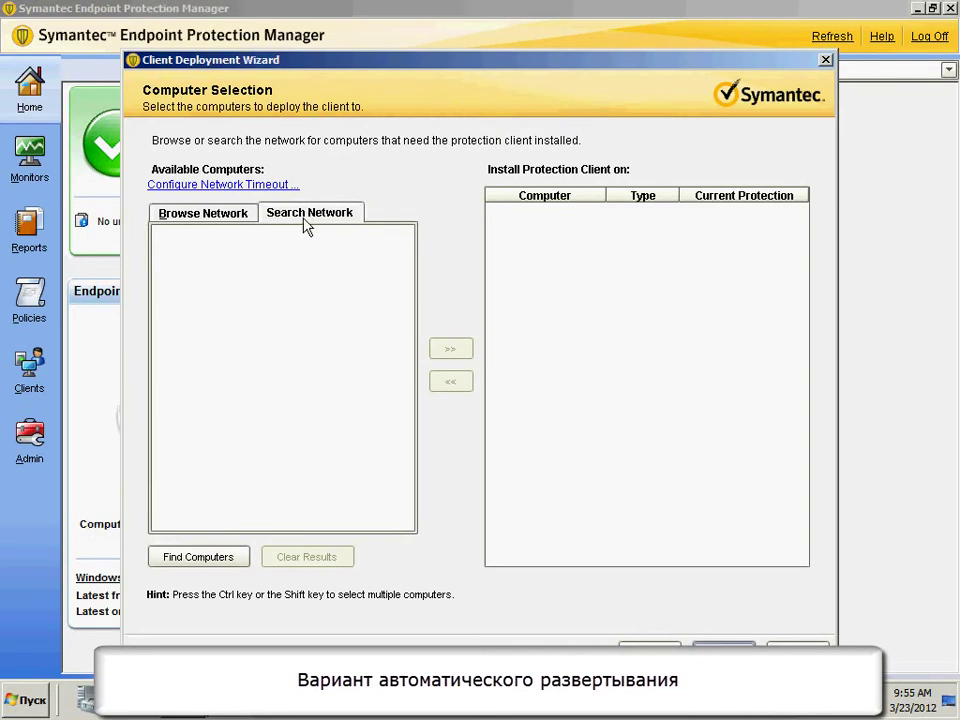
left_click(212, 560)
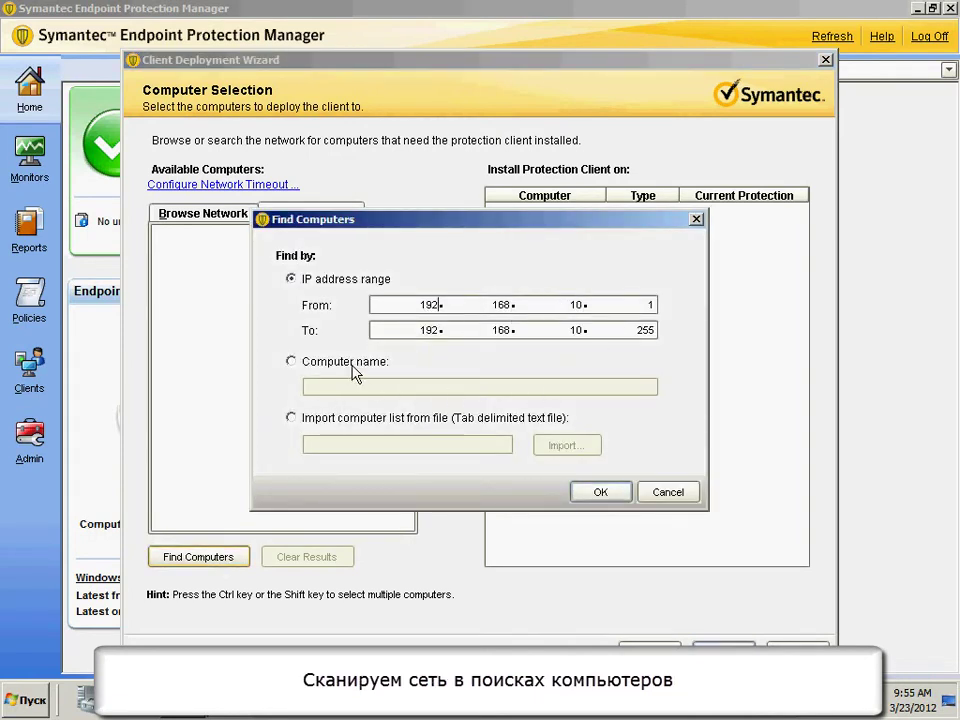
left_click(613, 495)
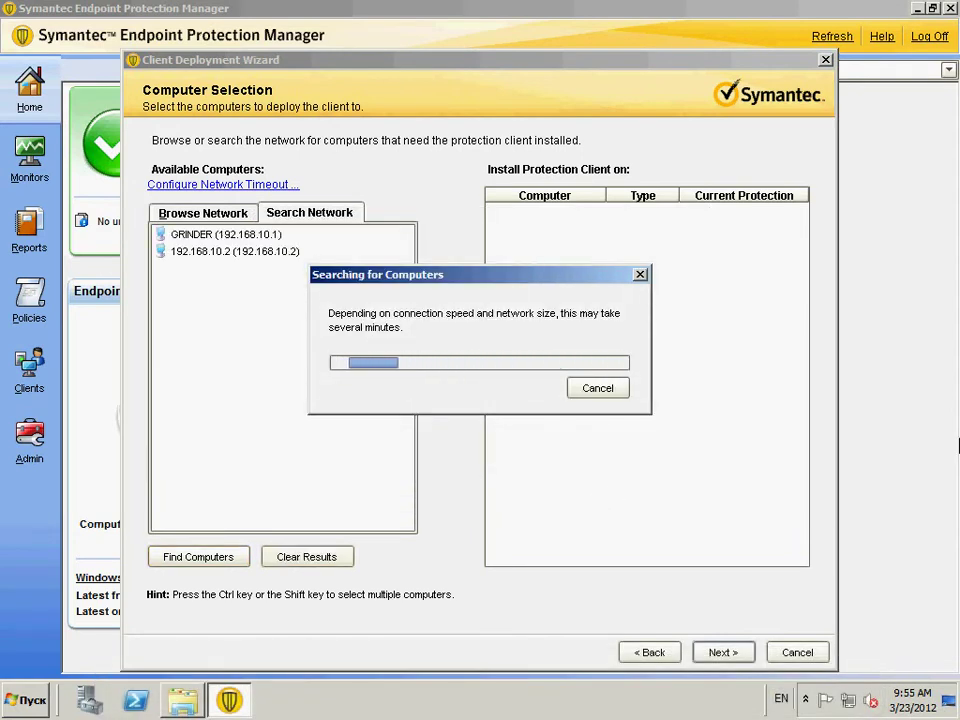
- Add GRINDER, enter the admin password and domain example.org, then cancel and go back
left_click(237, 238)
left_click(450, 348)
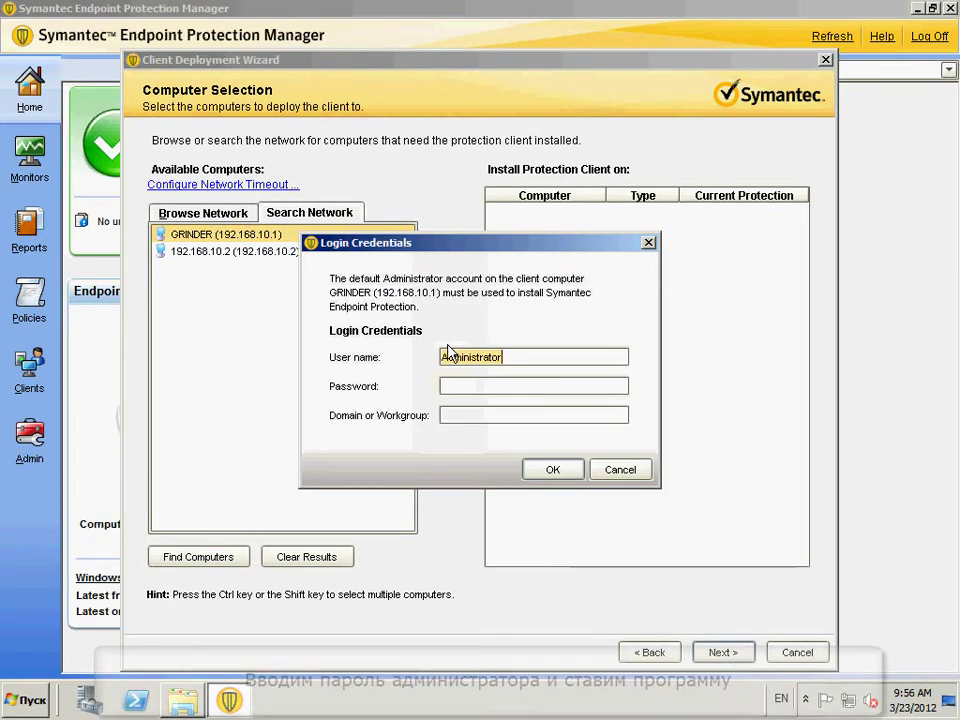
left_click(481, 384)
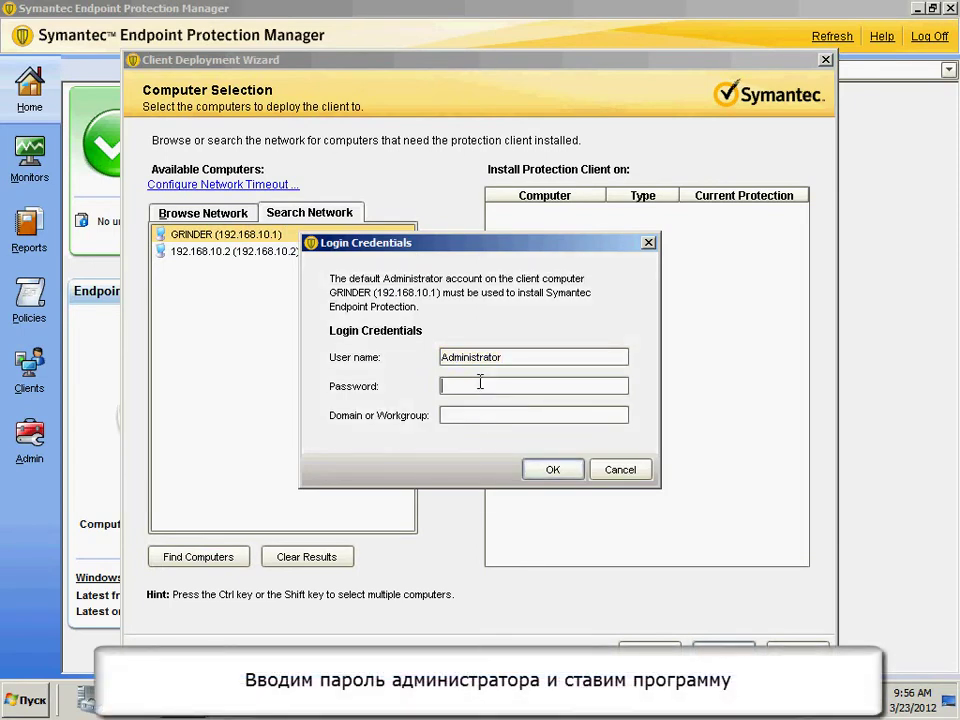
type("*******")
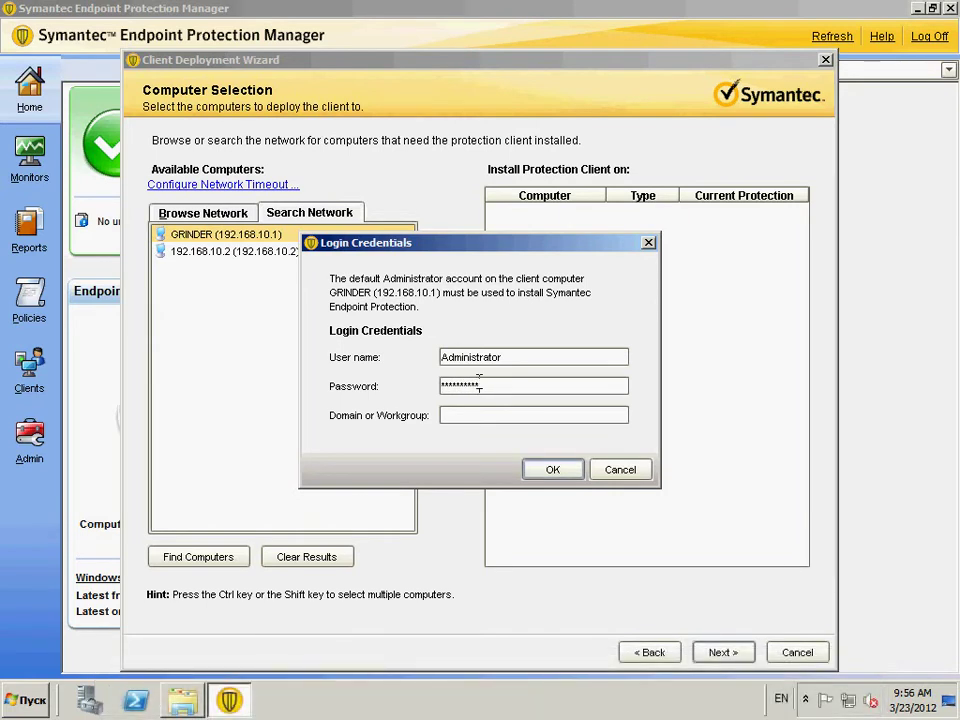
left_click(483, 415)
type("example.or")
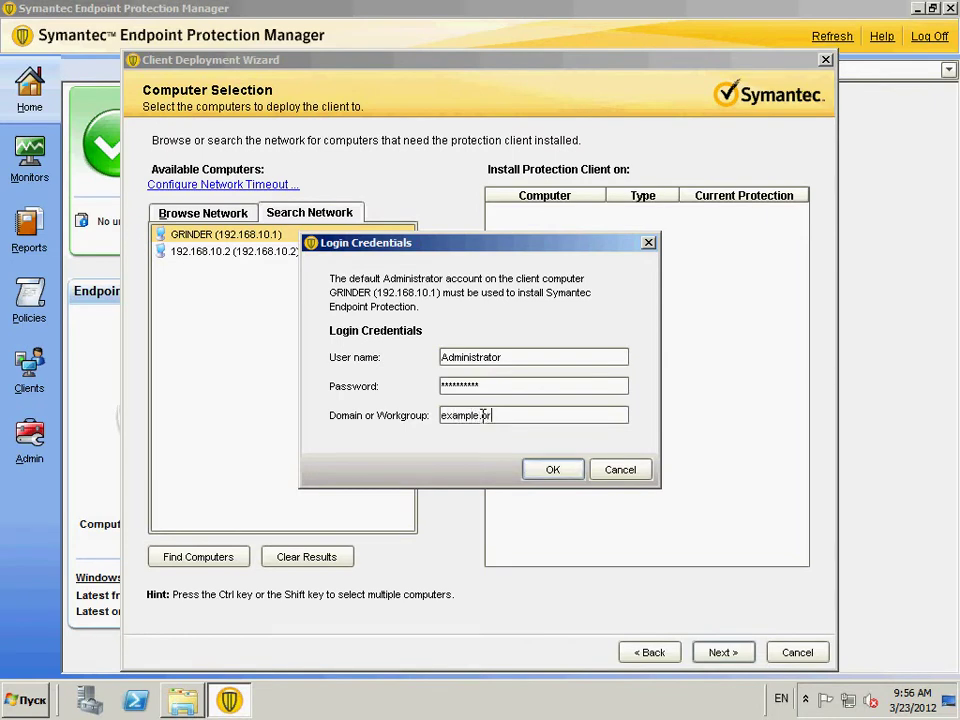
type("g")
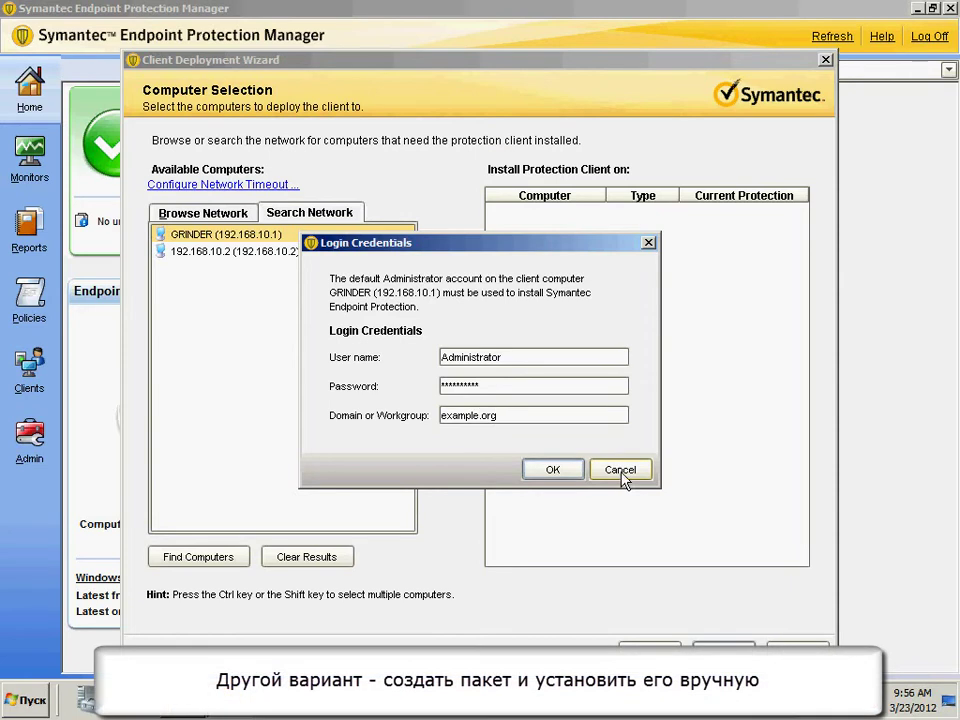
left_click(621, 472)
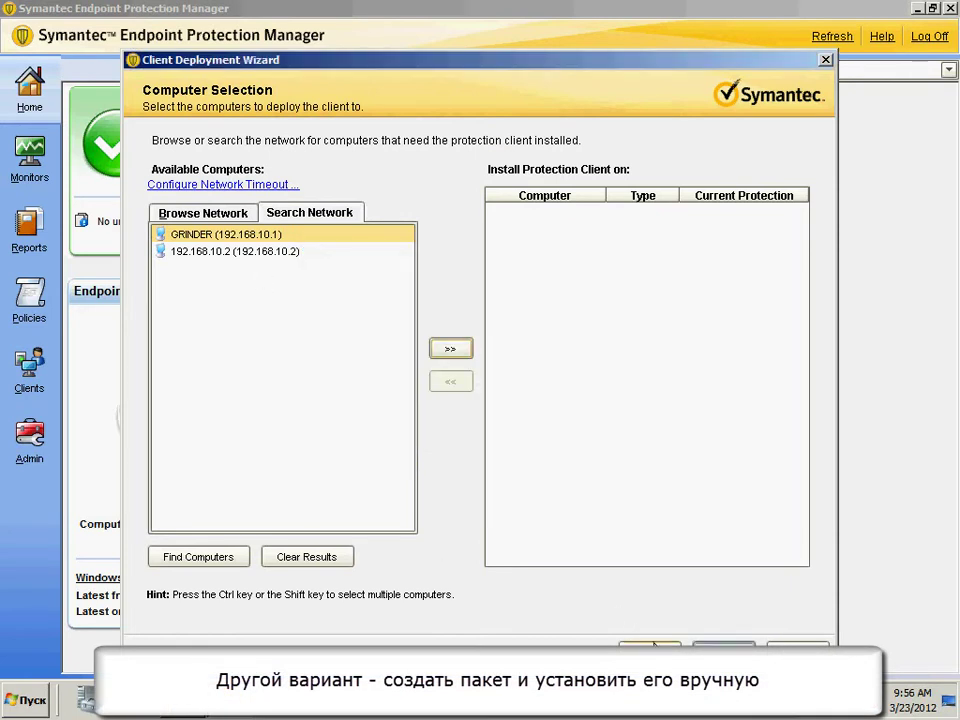
left_click(645, 645)
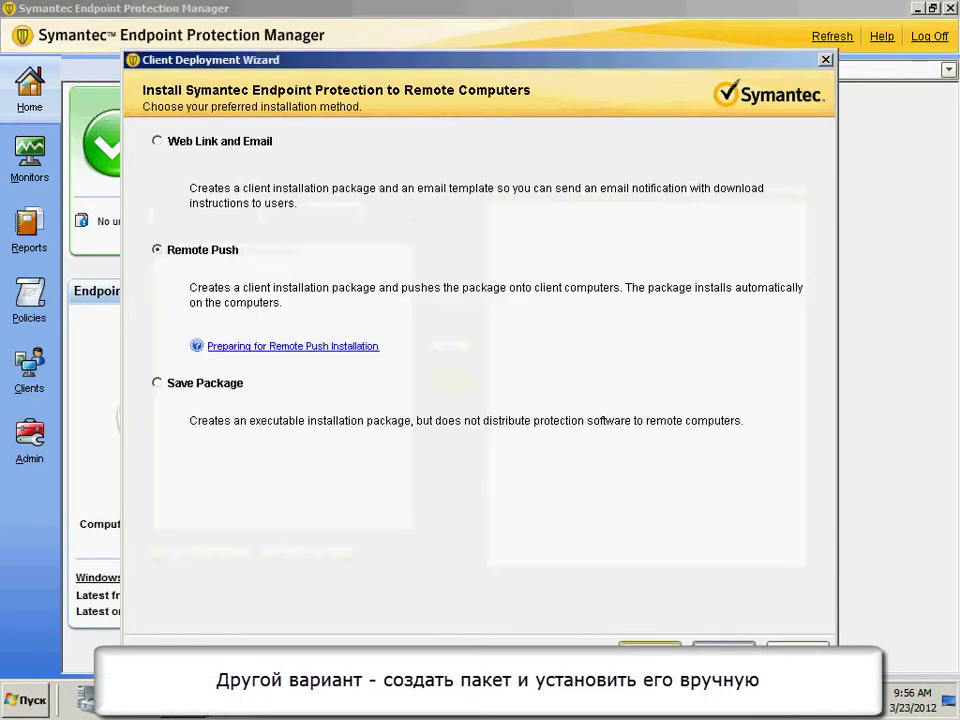
- Choose Save Package and set the export folder to C:\Temp
left_click(183, 390)
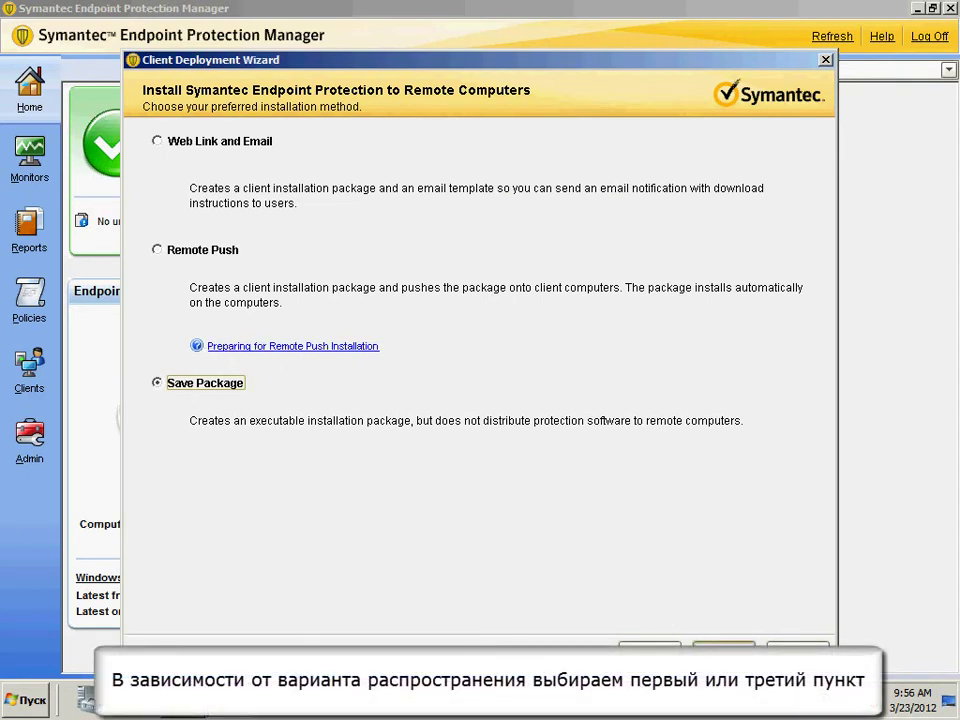
left_click(712, 648)
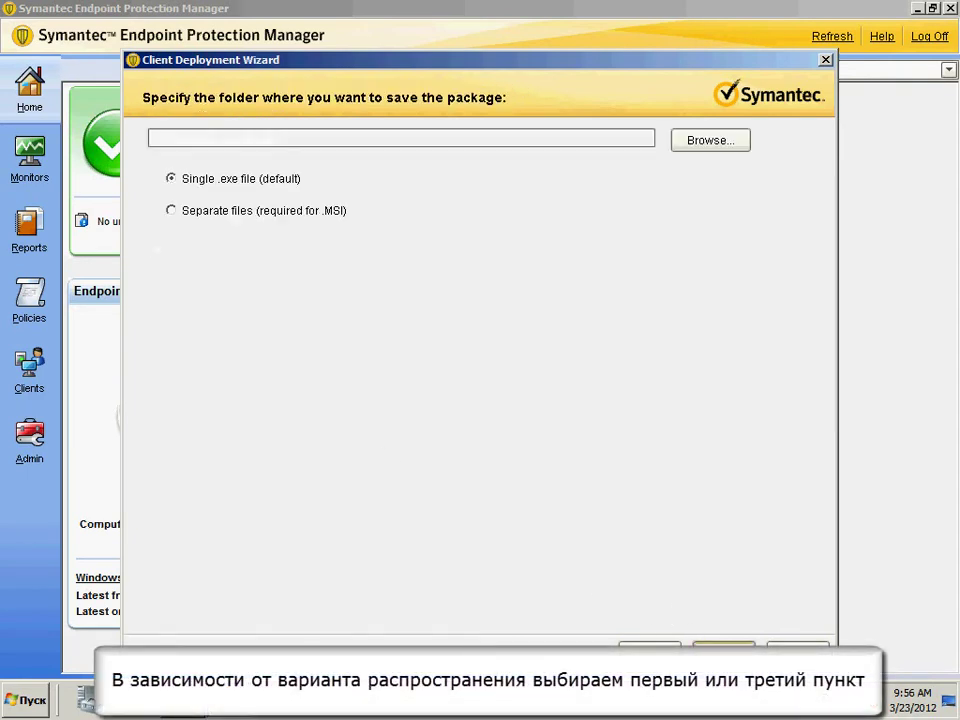
left_click(225, 219)
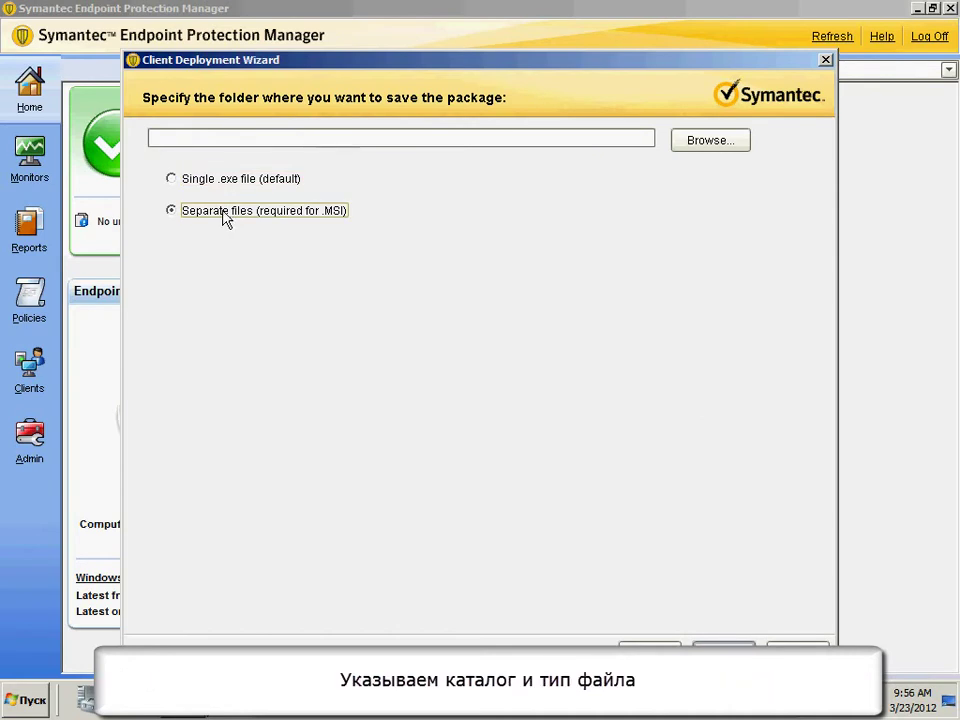
left_click(227, 182)
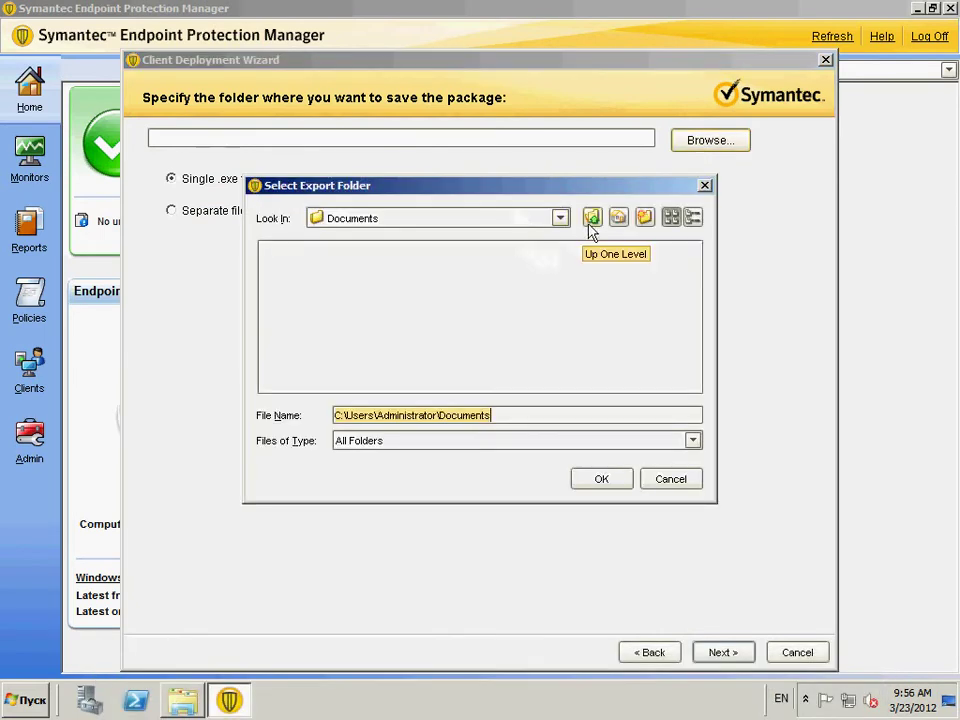
left_click(619, 220)
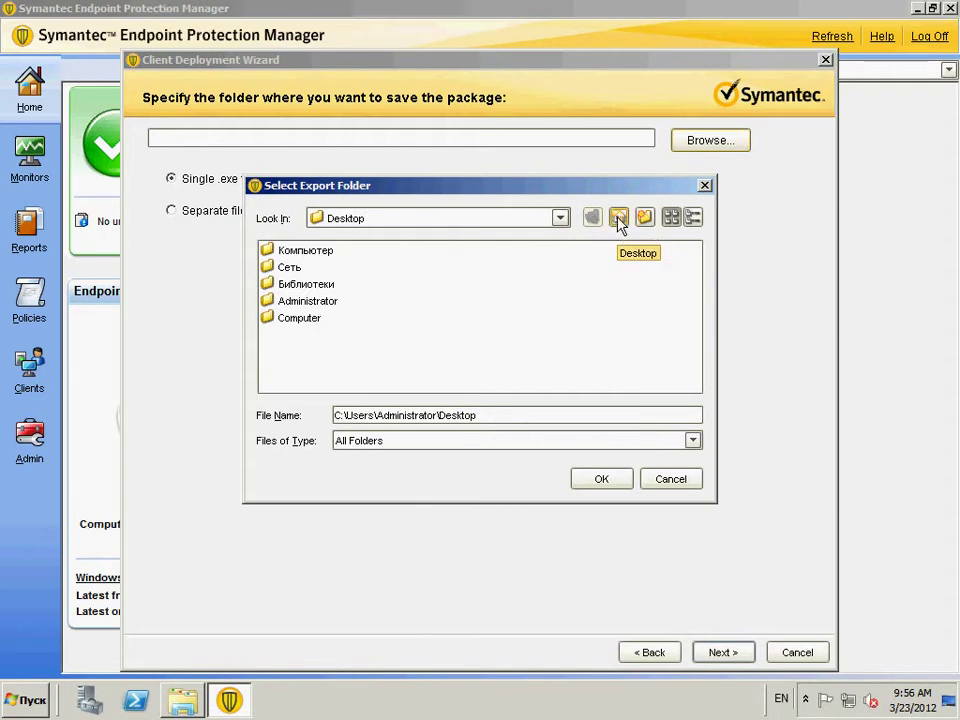
left_click(561, 218)
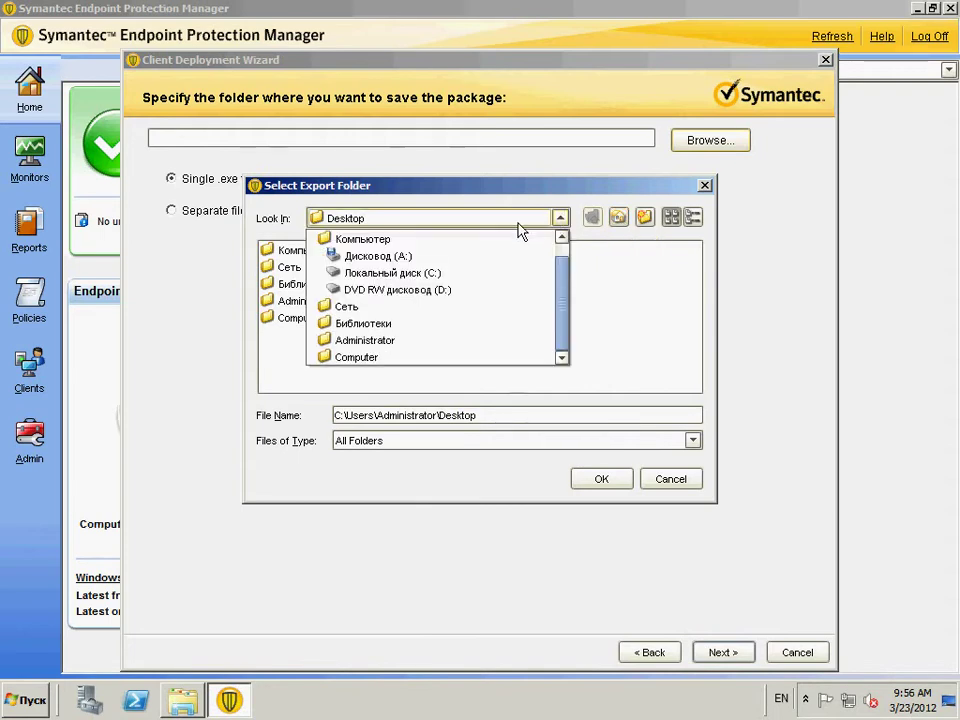
left_click(447, 273)
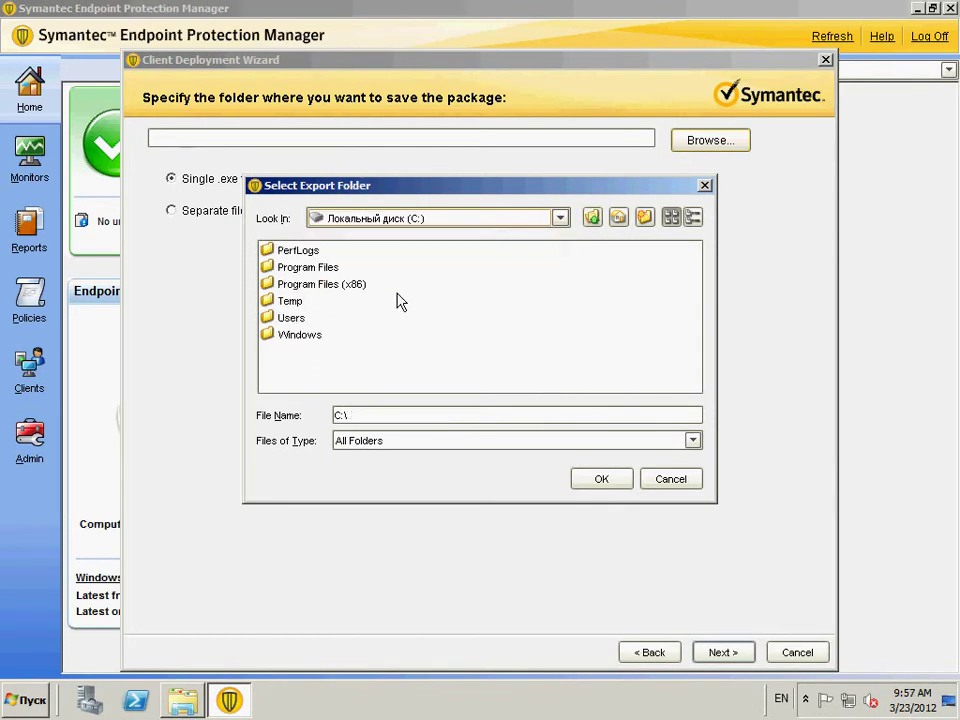
left_click(296, 304)
left_click(294, 301)
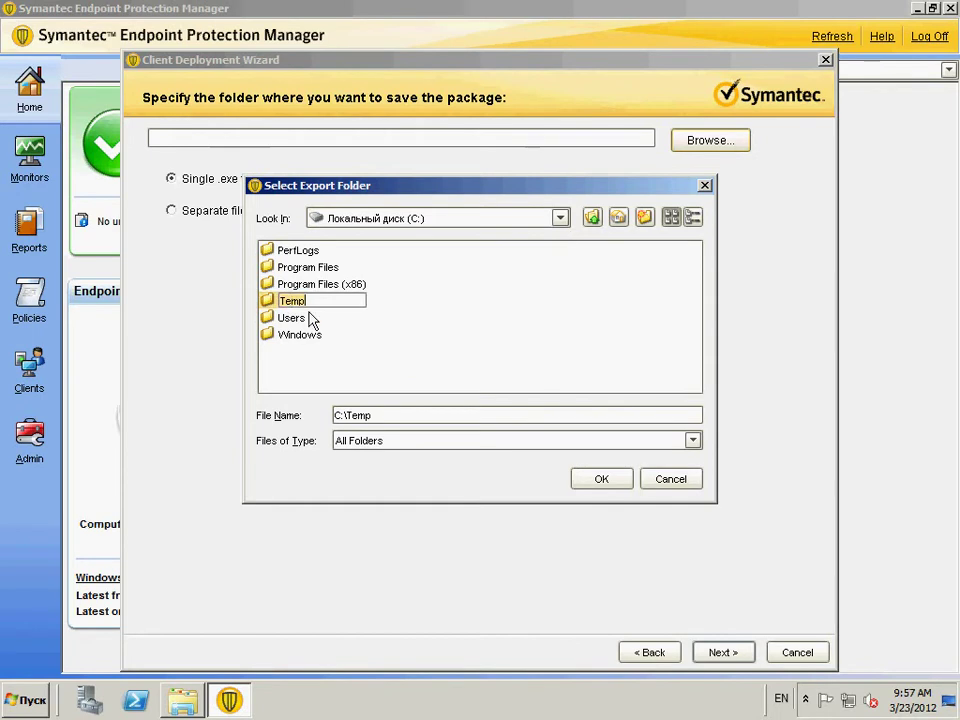
left_click(601, 478)
- Create the package as separate files for MSI, finish the wizard, and minimize the console
left_click(274, 213)
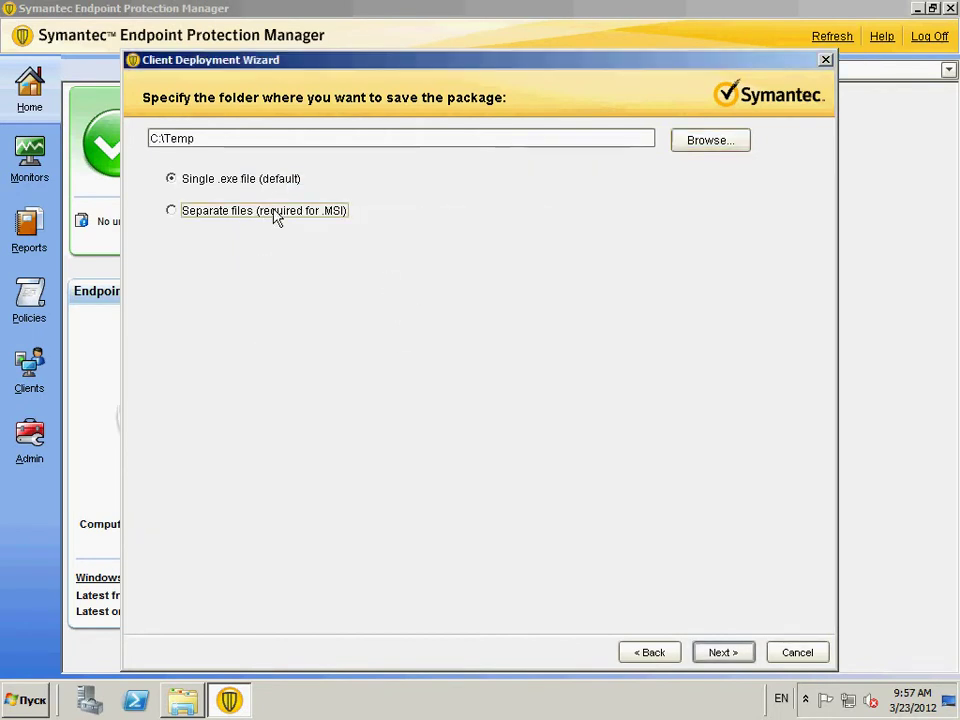
left_click(724, 656)
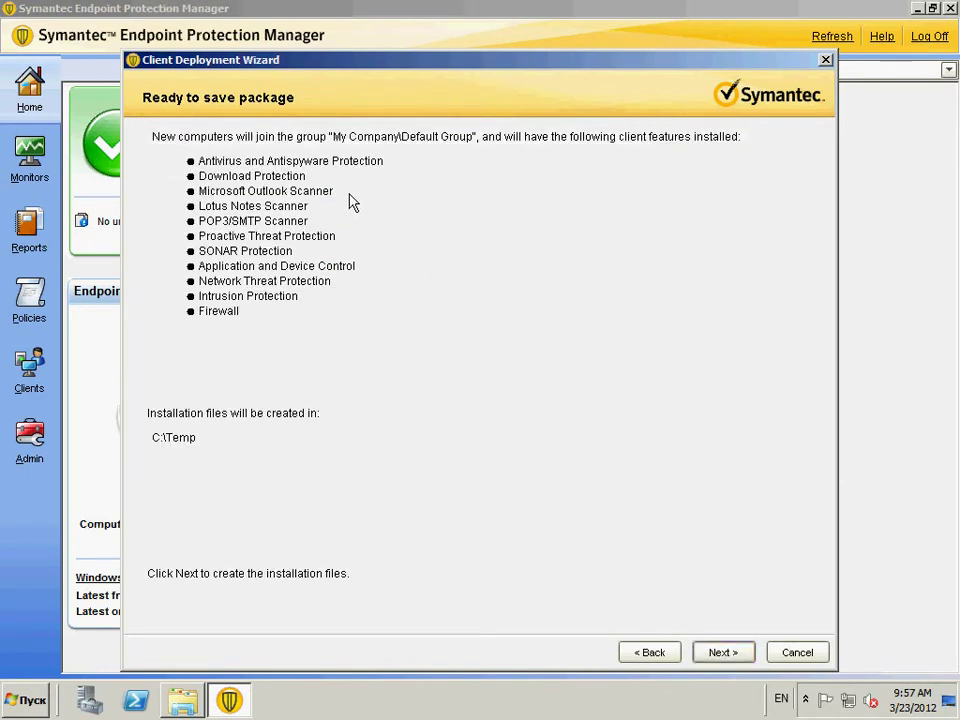
left_click(720, 655)
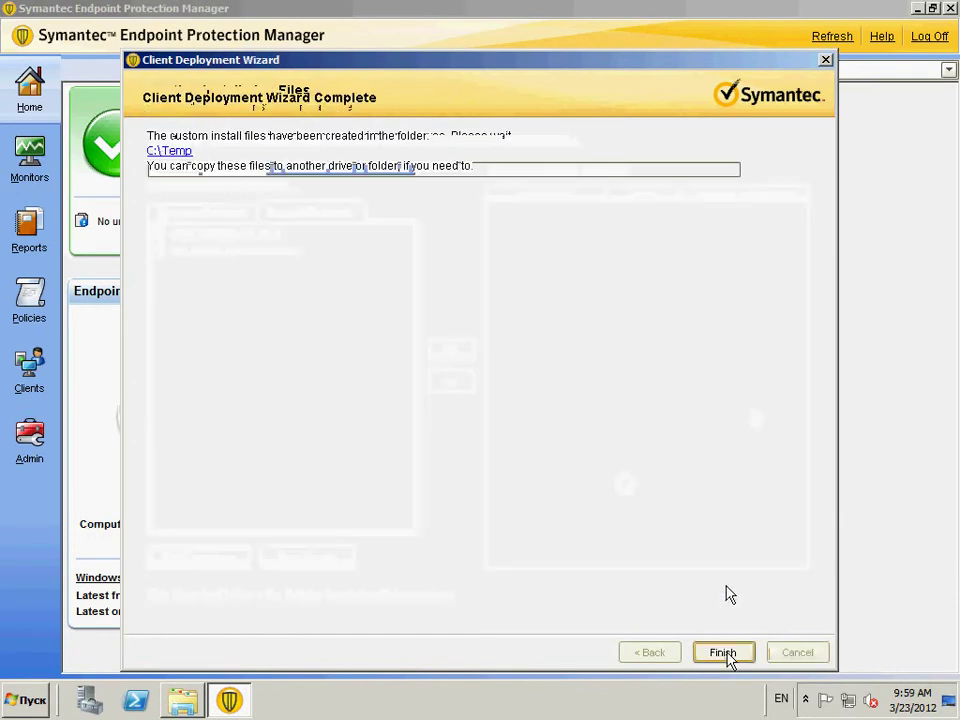
left_click(722, 653)
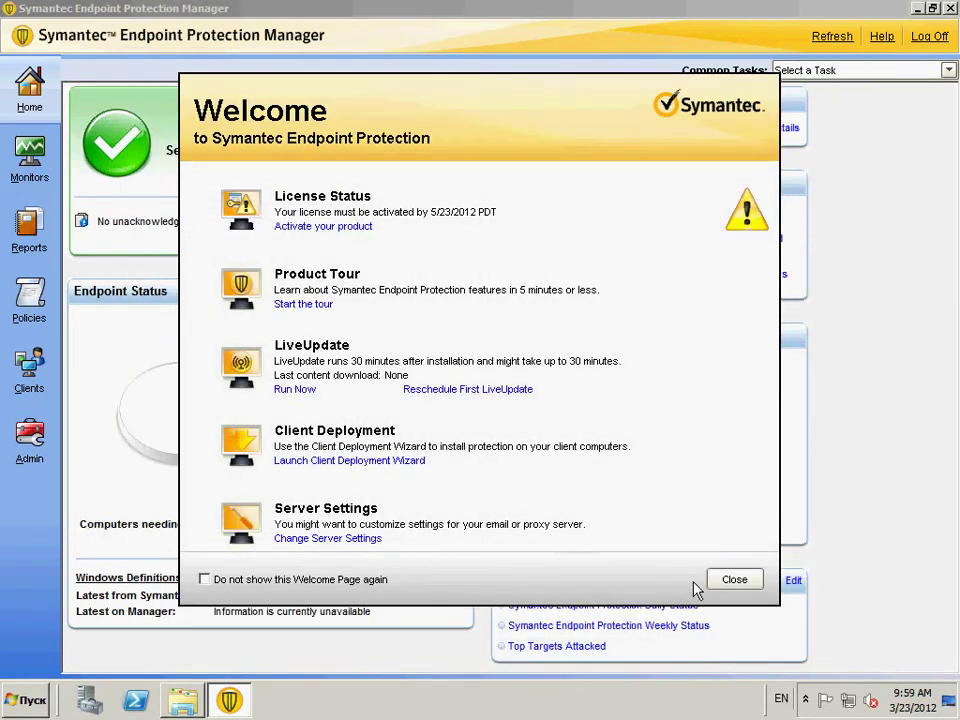
left_click(731, 580)
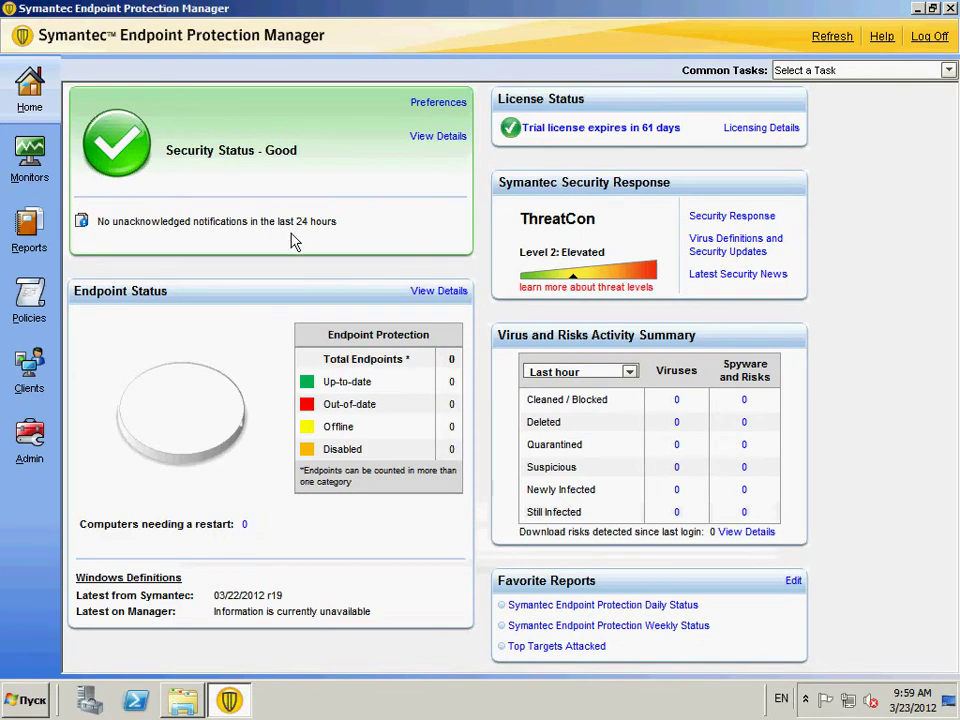
left_click(916, 9)
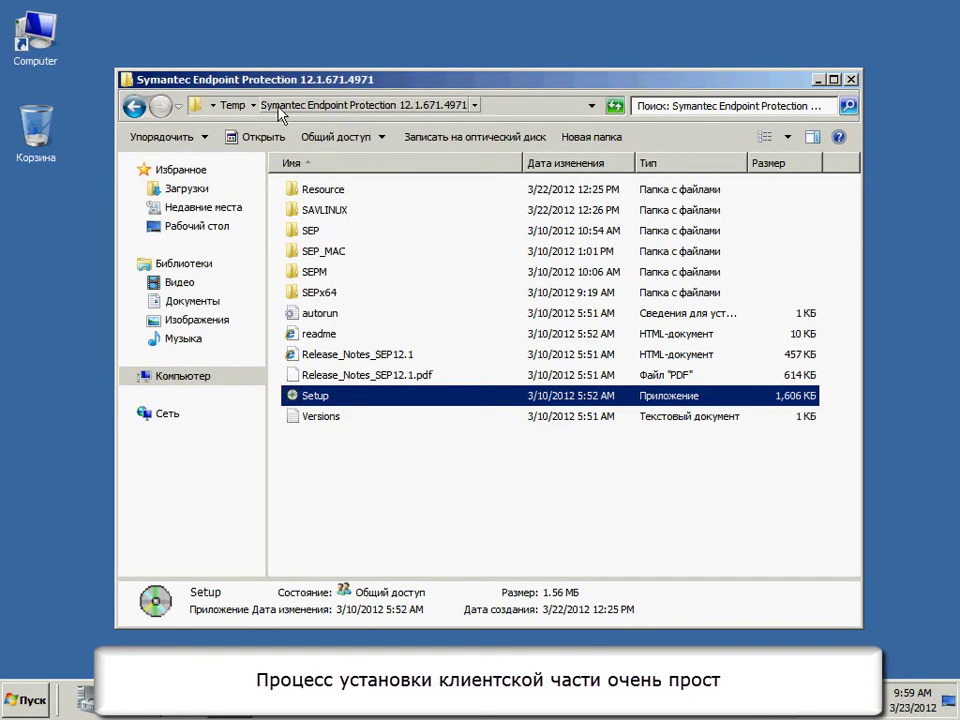
- Run Setup from the C:\Temp\WIN64BIT Symantec client package folder and minimize Explorer
left_click(232, 105)
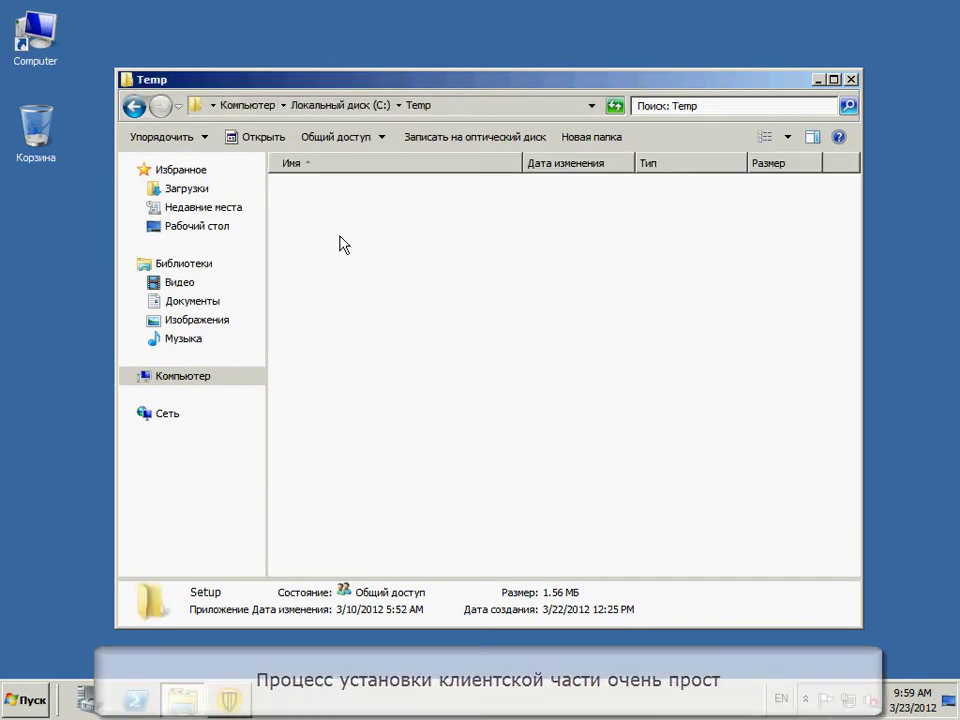
left_click(400, 297)
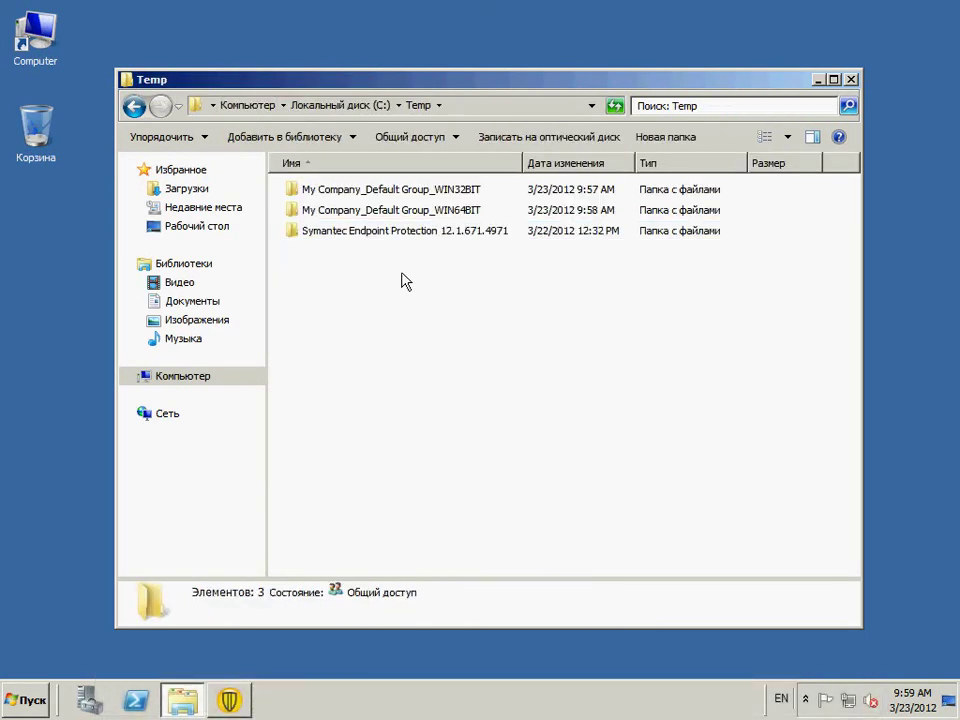
double_click(411, 212)
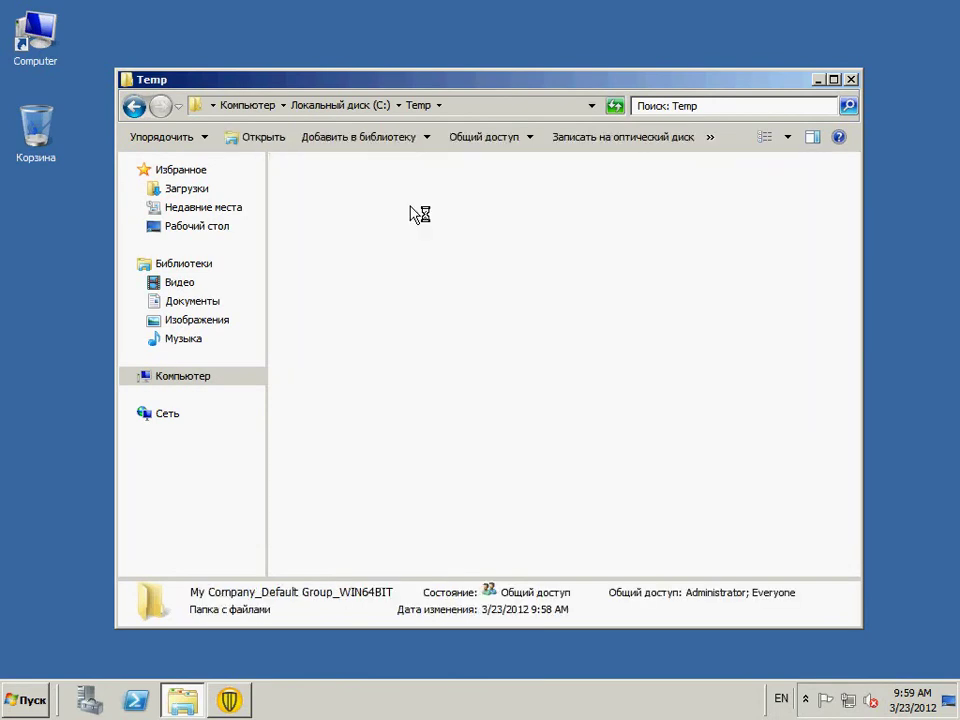
double_click(392, 190)
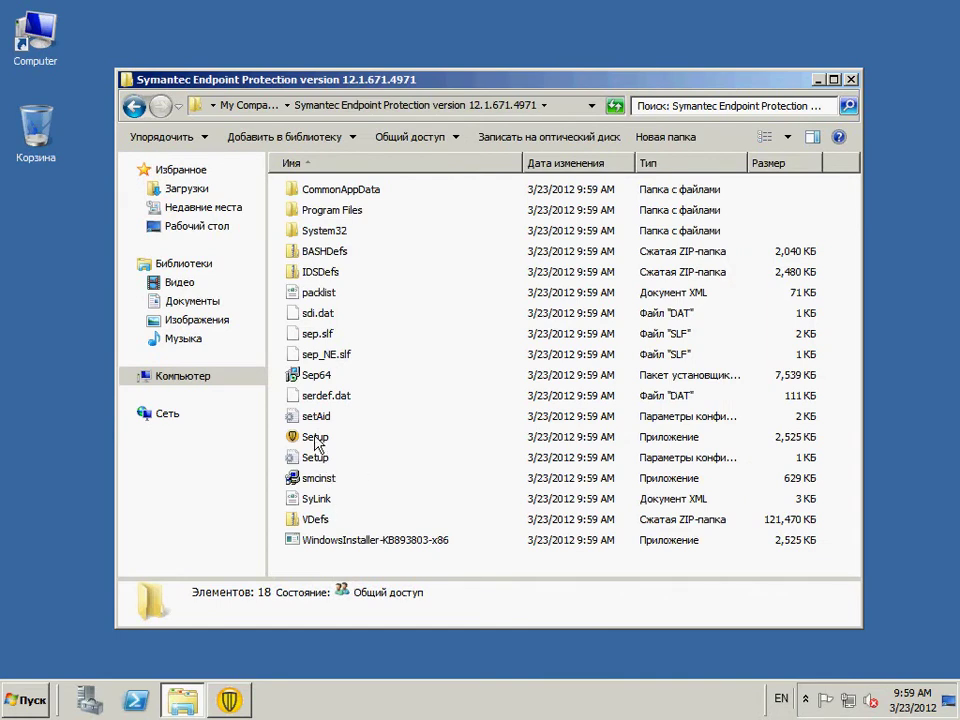
left_click(316, 441)
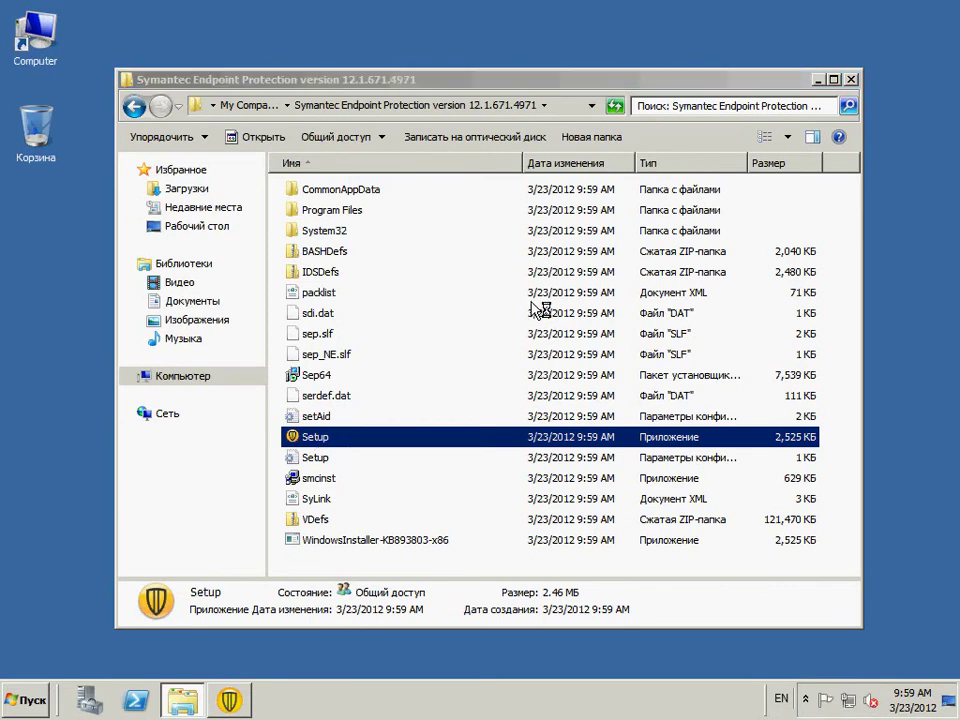
left_click(818, 80)
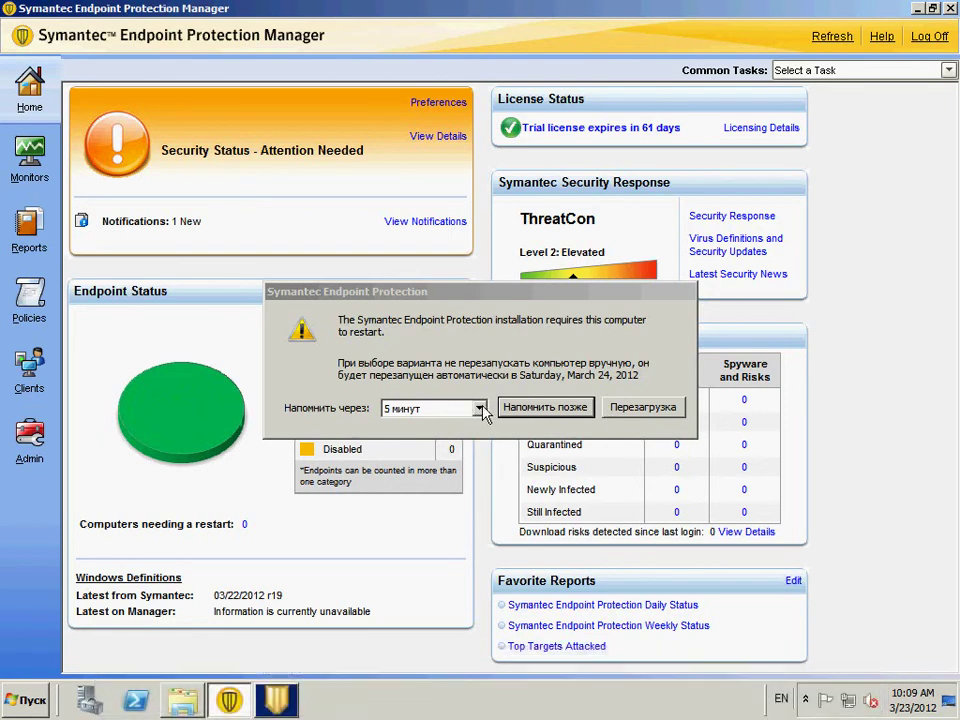
- Postpone the restart, review Home (1 up-to-date endpoint, ThreatCon Level 2: Elevated), then open Monitors notifications
left_click(535, 406)
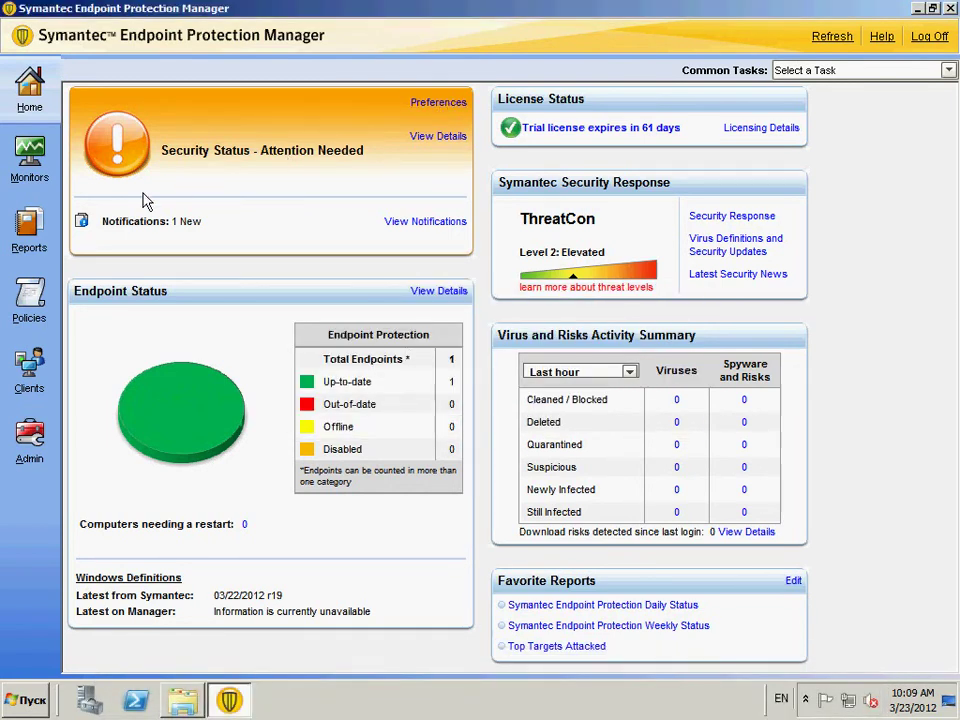
left_click(418, 222)
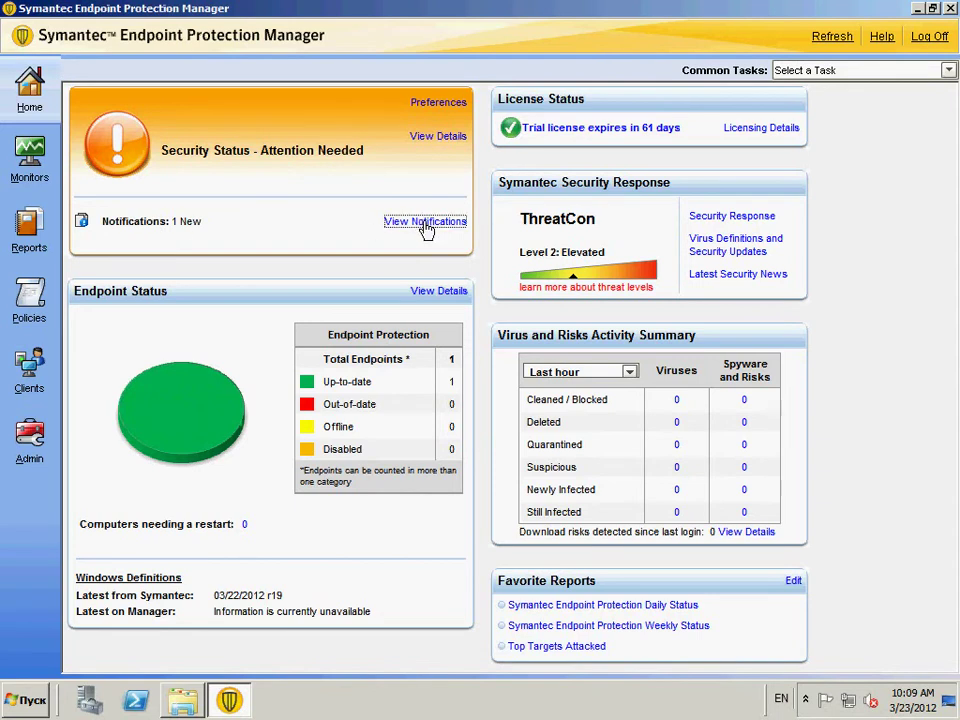
left_click(352, 383)
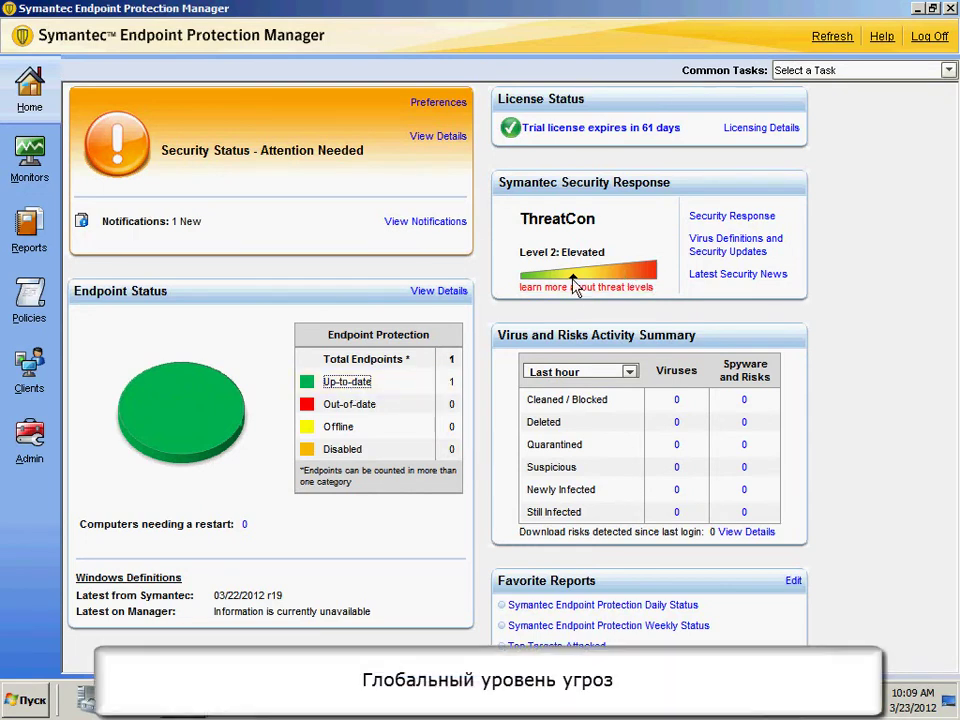
left_click_drag(610, 252, 561, 252)
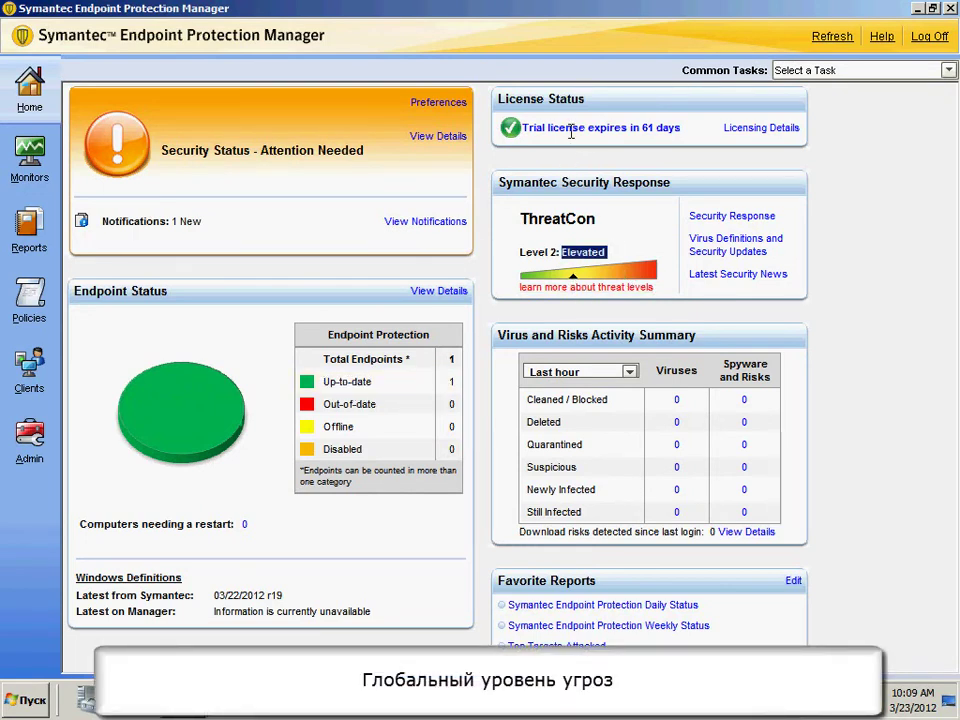
left_click(31, 152)
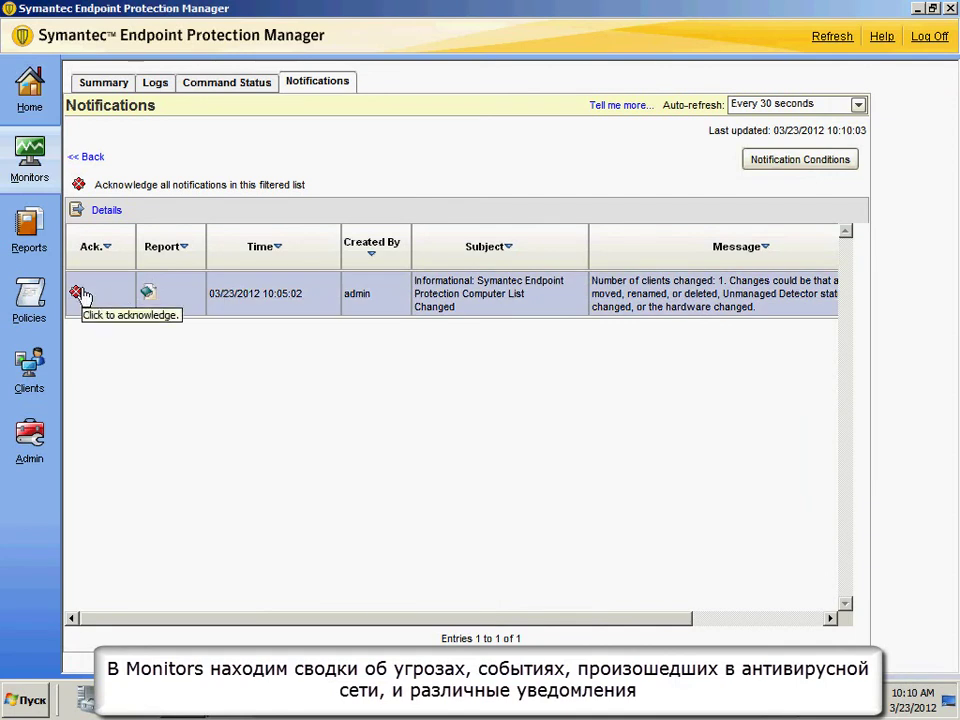
- Check the Command Status, Logs and Summary tabs in Monitors
left_click(204, 88)
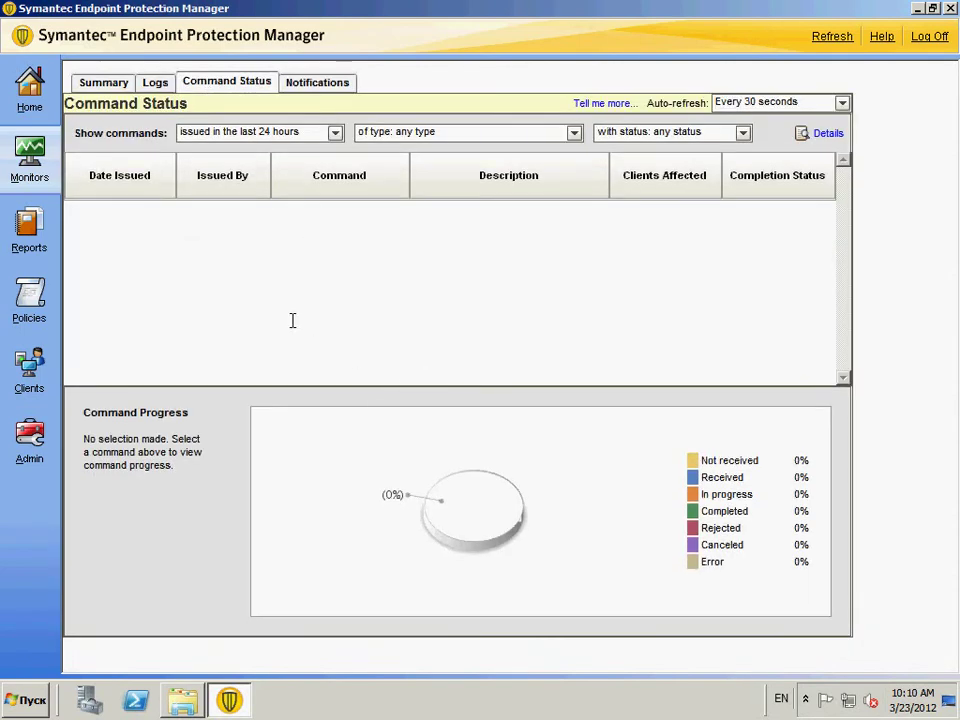
left_click(152, 84)
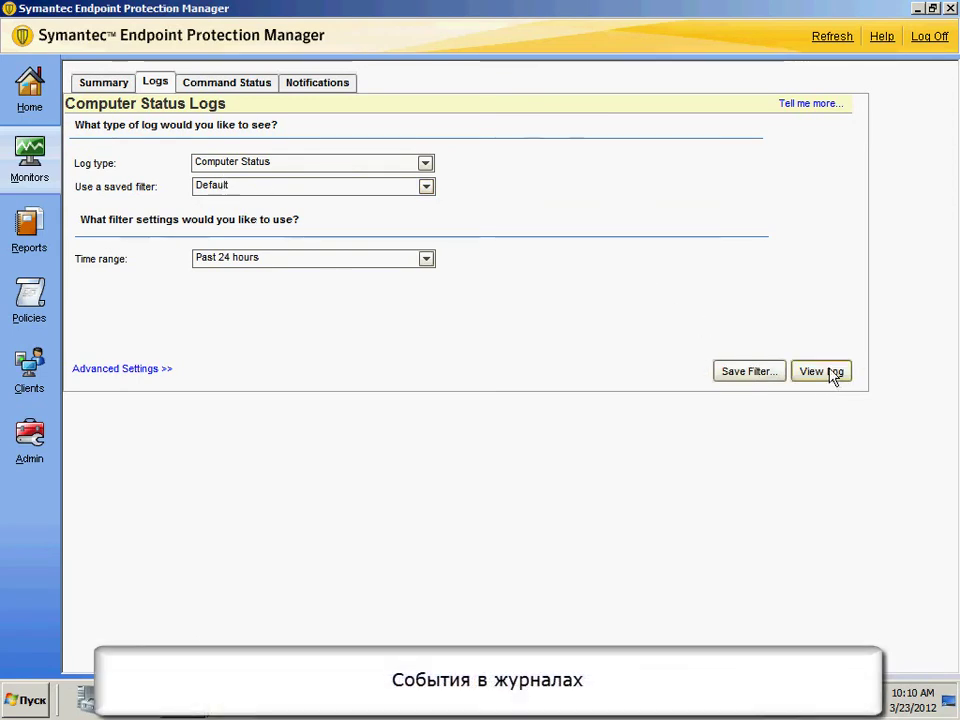
left_click(100, 84)
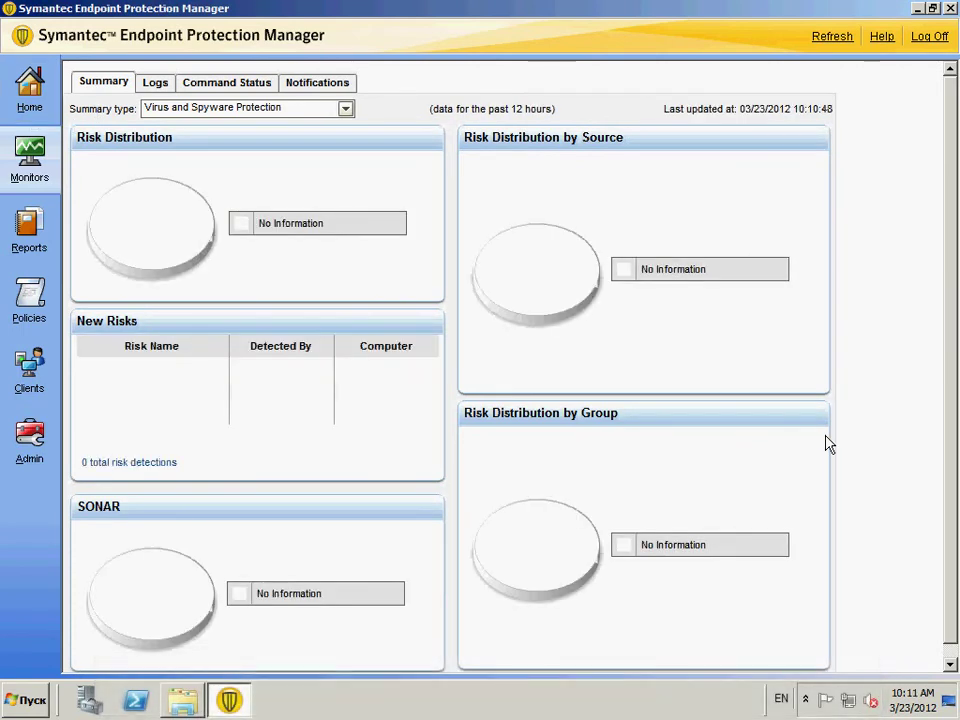
- Generate the Infected and At Risk Computers report in Reports, then close it
left_click(30, 228)
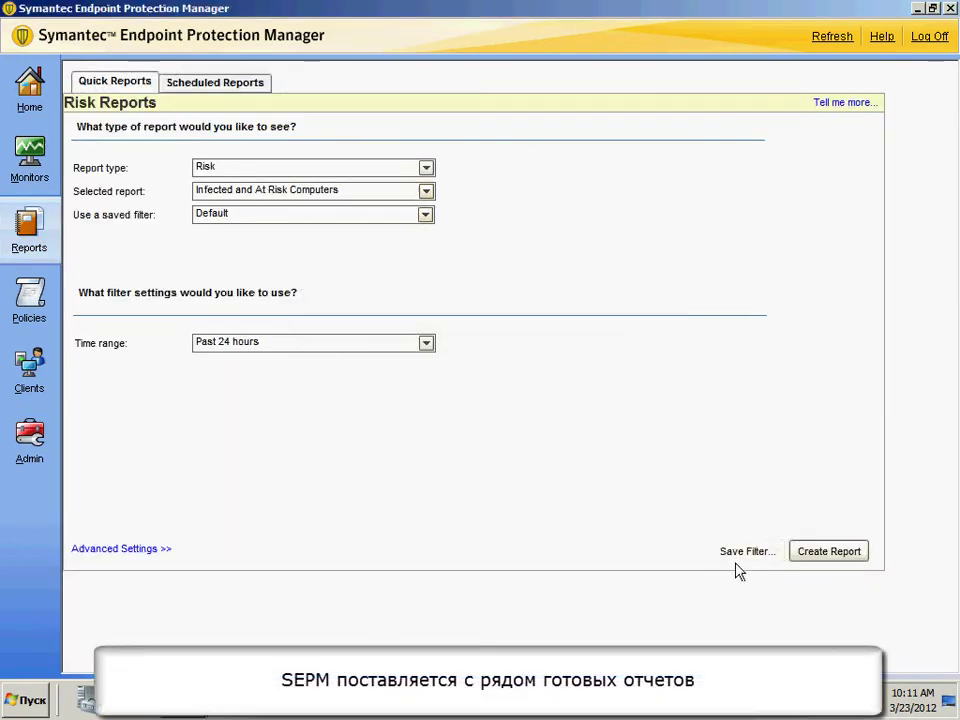
left_click(828, 552)
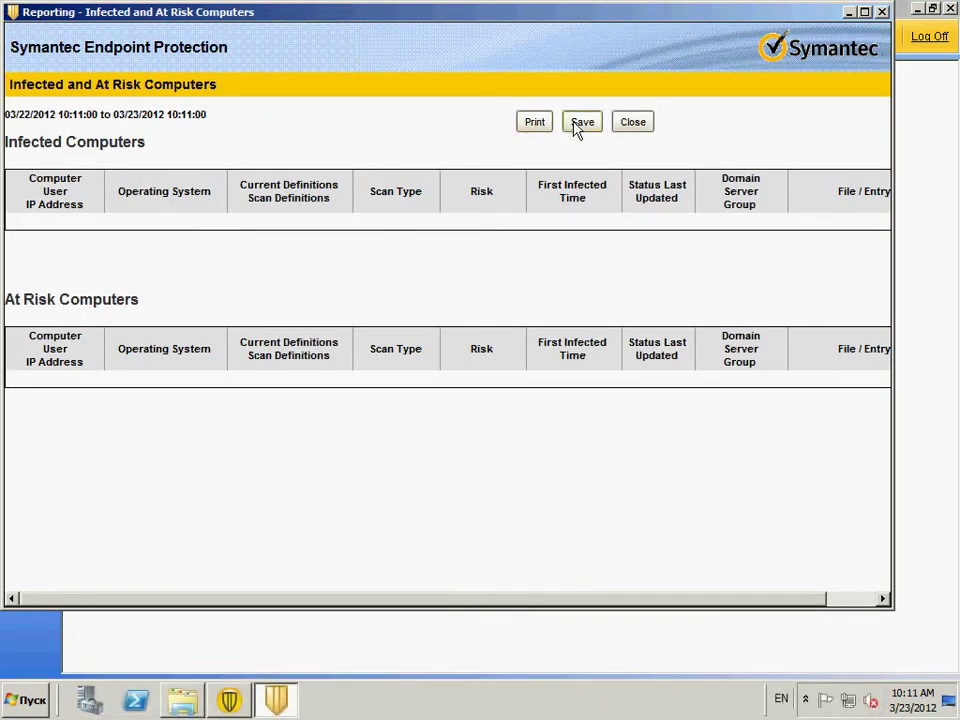
left_click(634, 122)
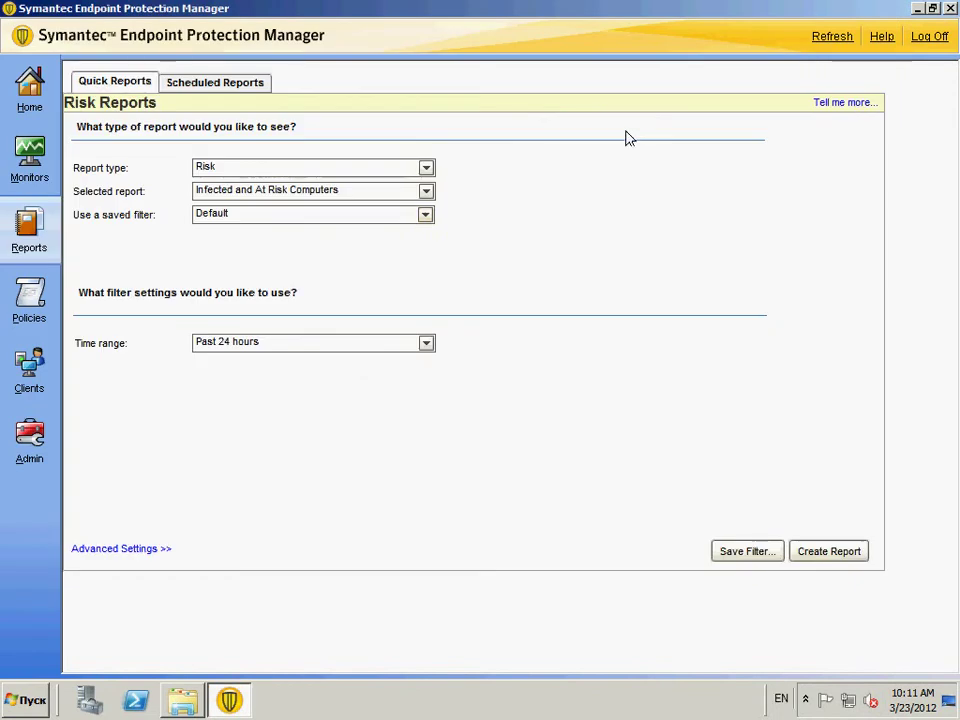
- Keep Risk type, Infected and At Risk Computers report and the Default saved filter
left_click(274, 167)
left_click(274, 167)
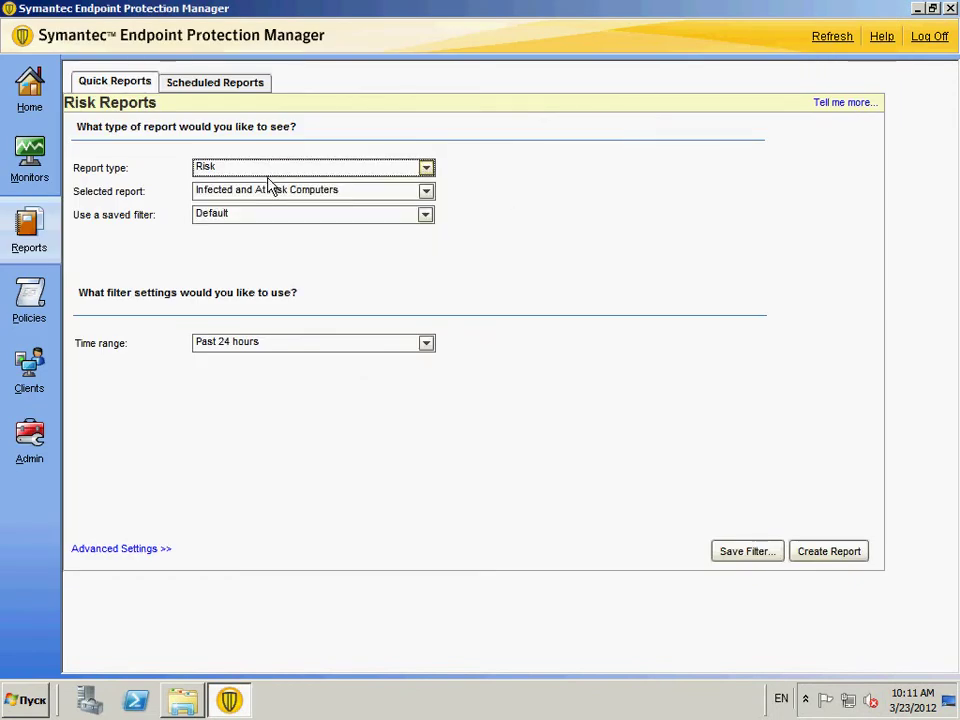
left_click(268, 189)
left_click(267, 208)
left_click(266, 213)
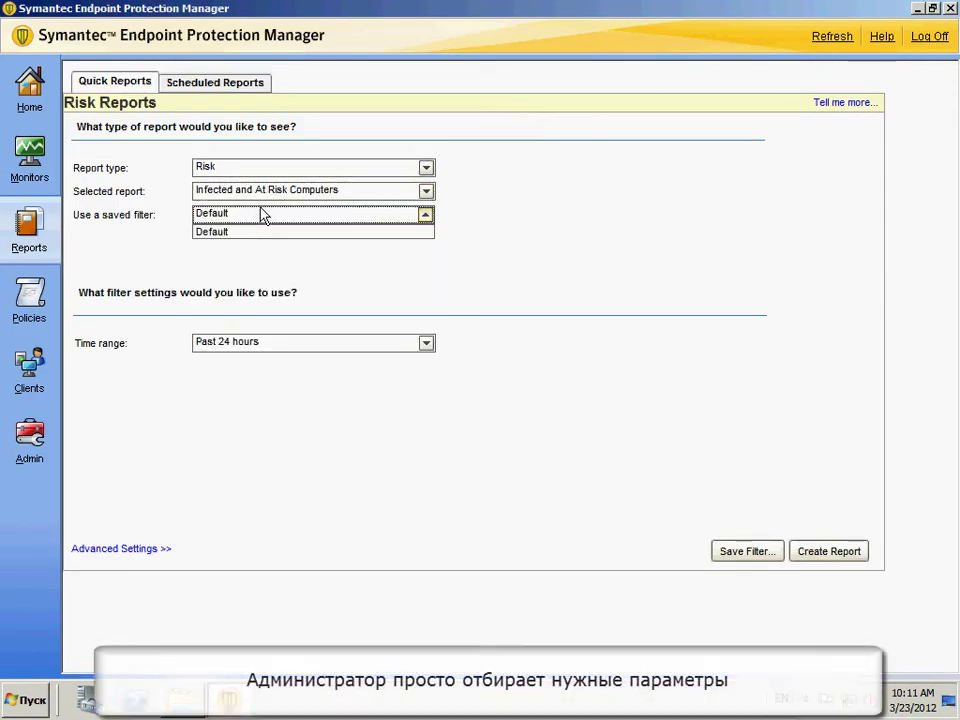
left_click(266, 212)
- Open Scheduled Reports and start an Add Scheduled Report form, closing it unsaved
left_click(229, 88)
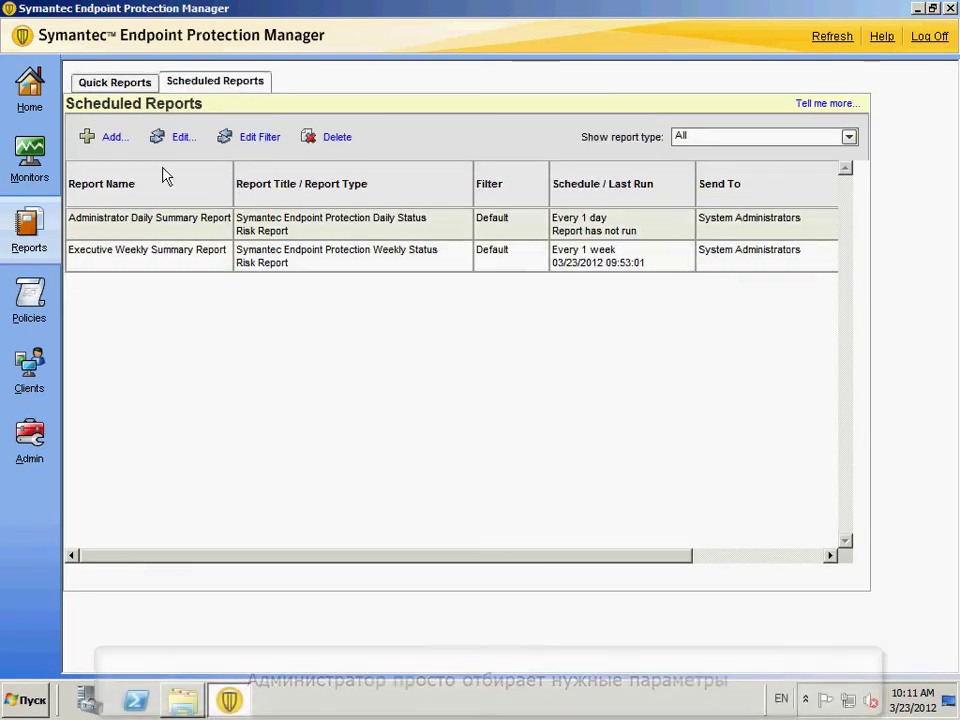
left_click(113, 140)
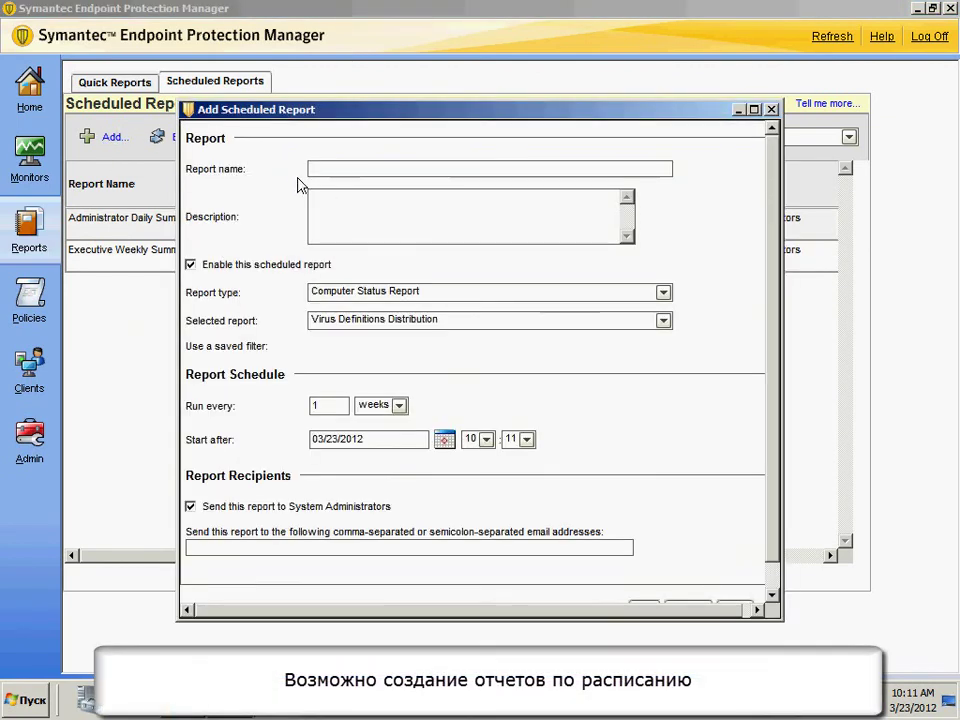
left_click(771, 109)
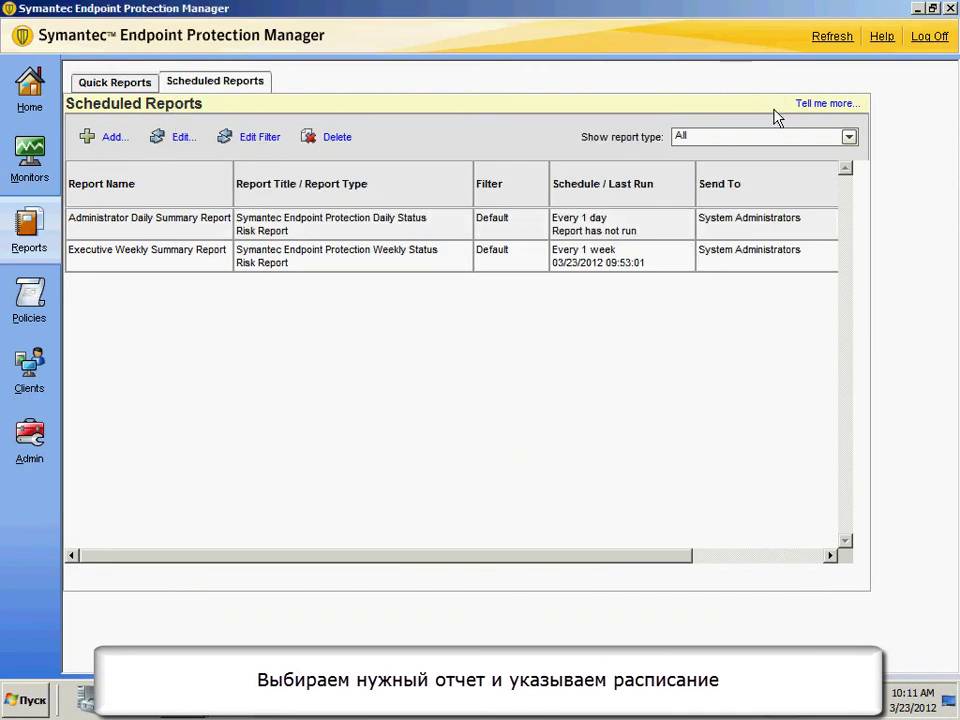
- In Policies, view the Balanced policy's actions and browse firewall, intrusion prevention and device control policies
left_click(42, 310)
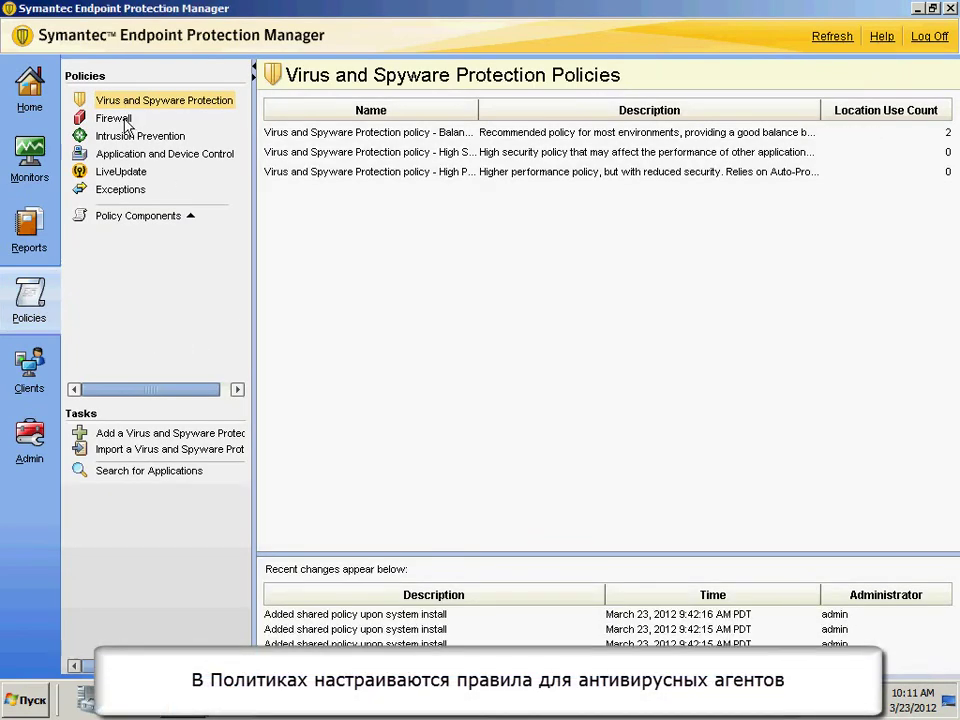
left_click(376, 139)
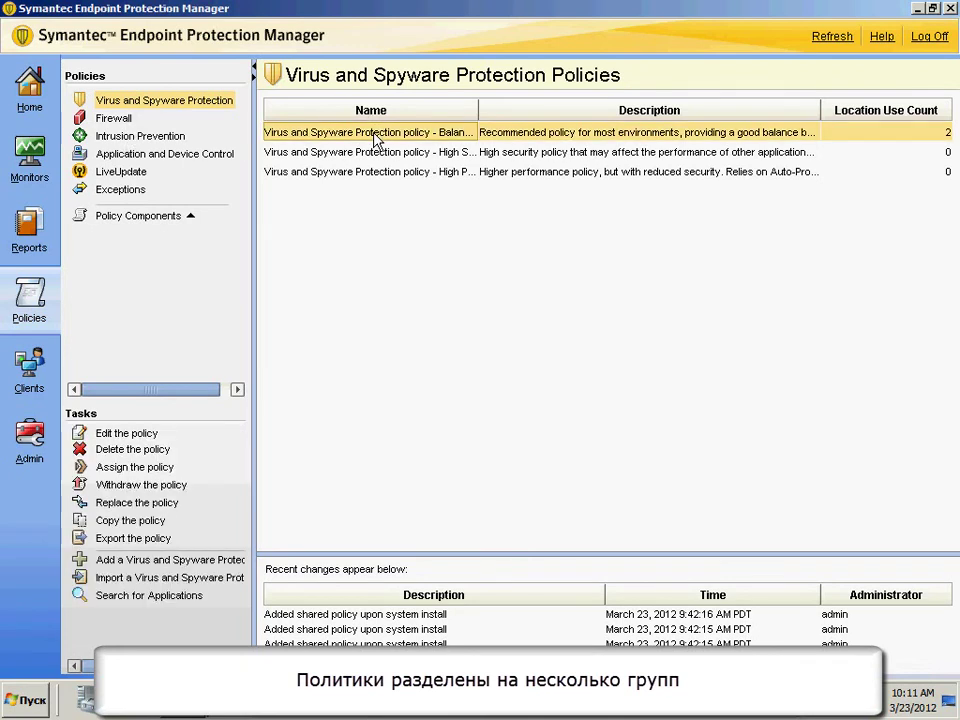
right_click(376, 139)
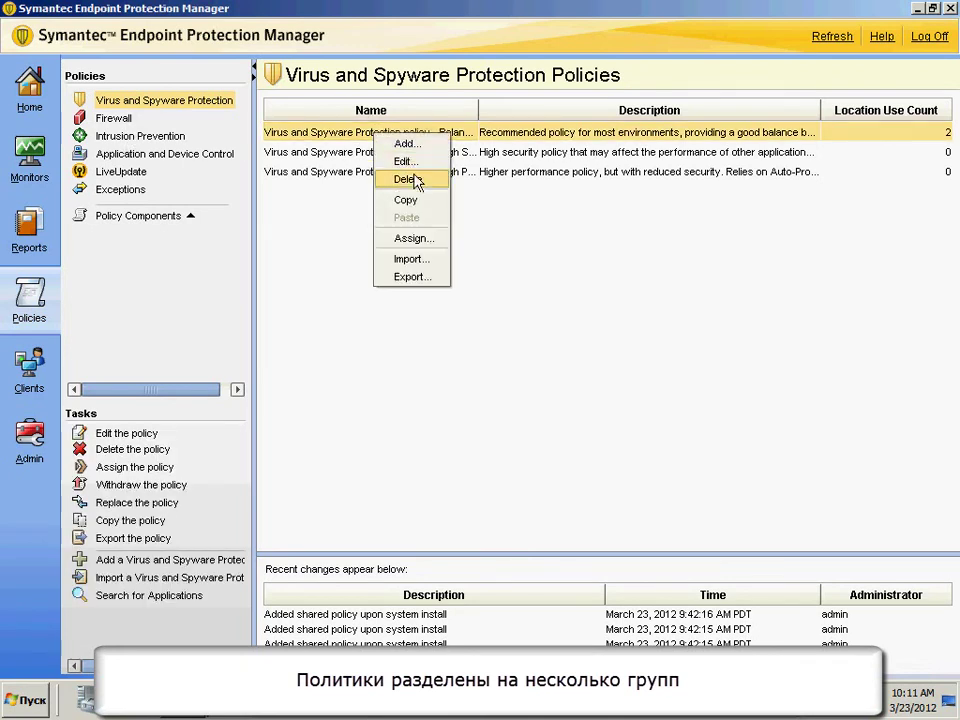
left_click(343, 262)
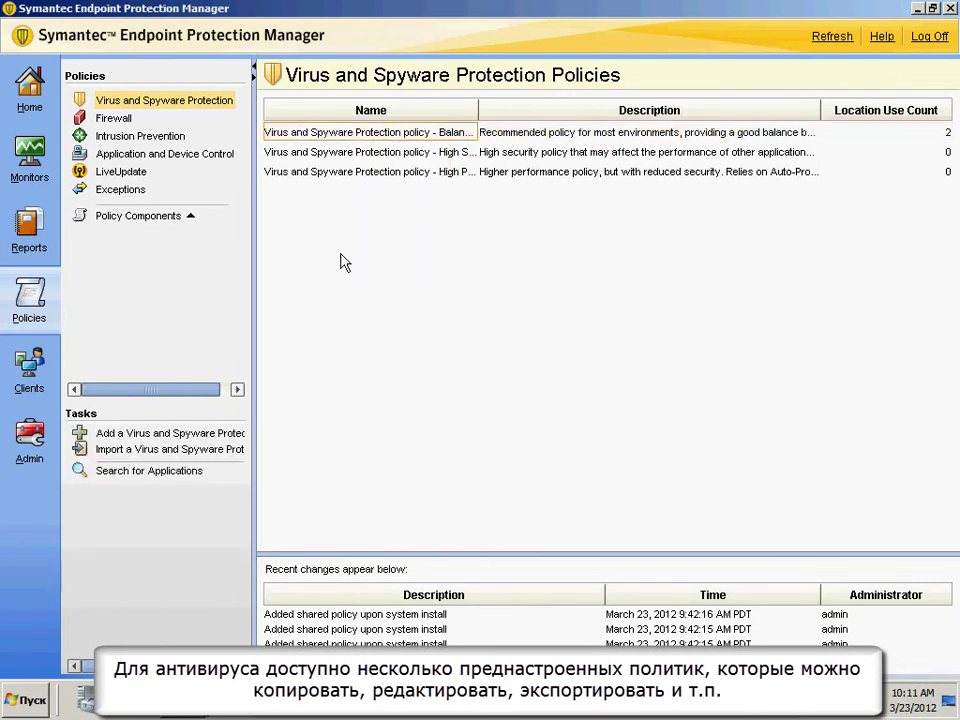
left_click(114, 119)
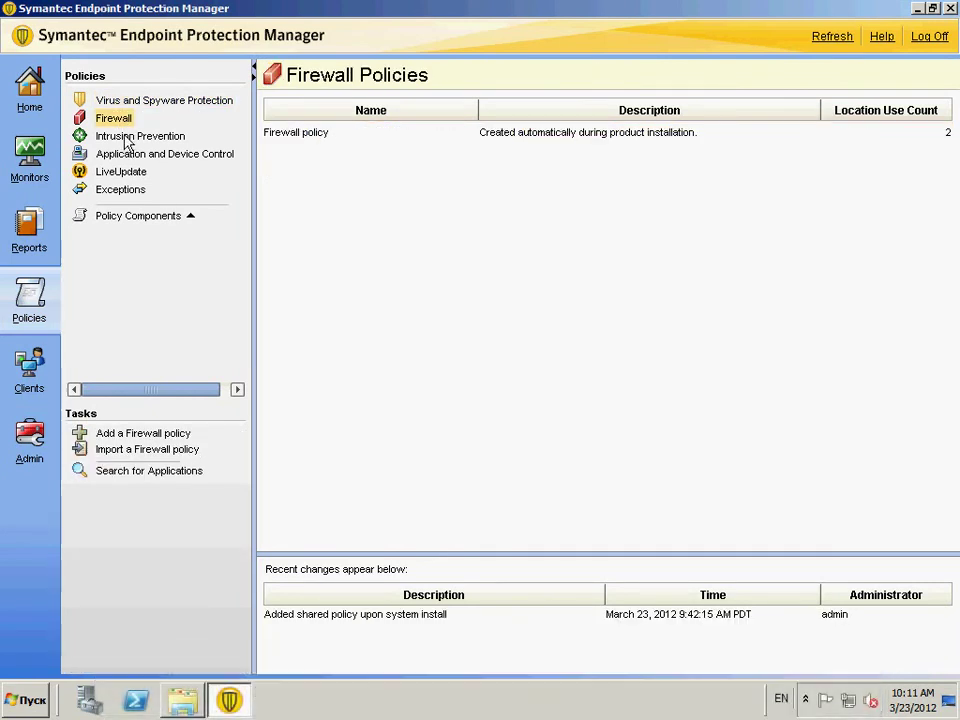
left_click(126, 137)
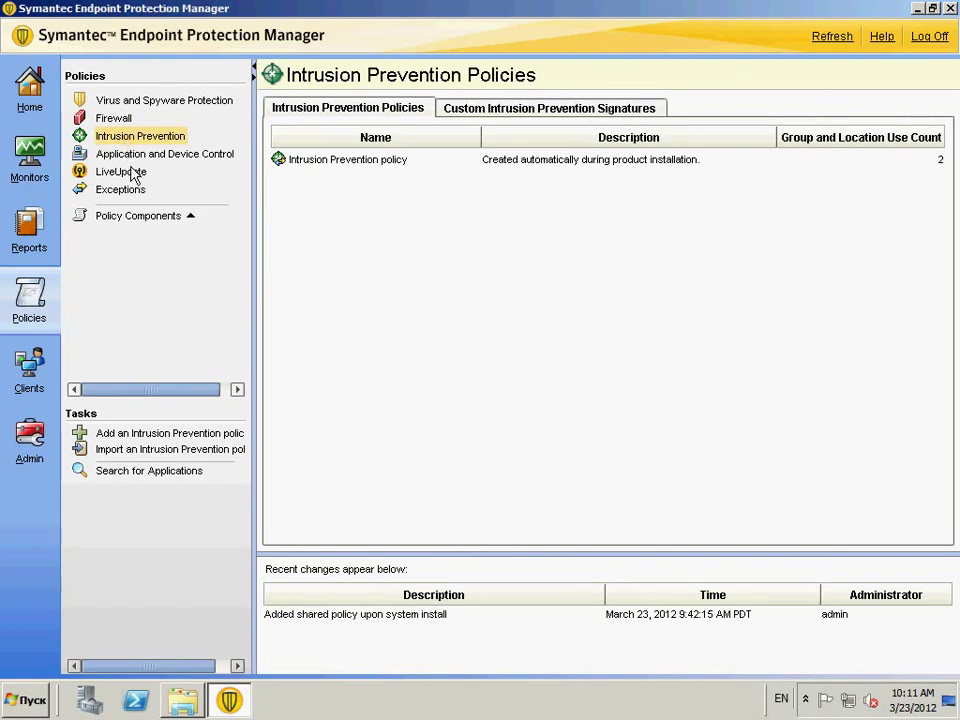
left_click(133, 156)
left_click(150, 104)
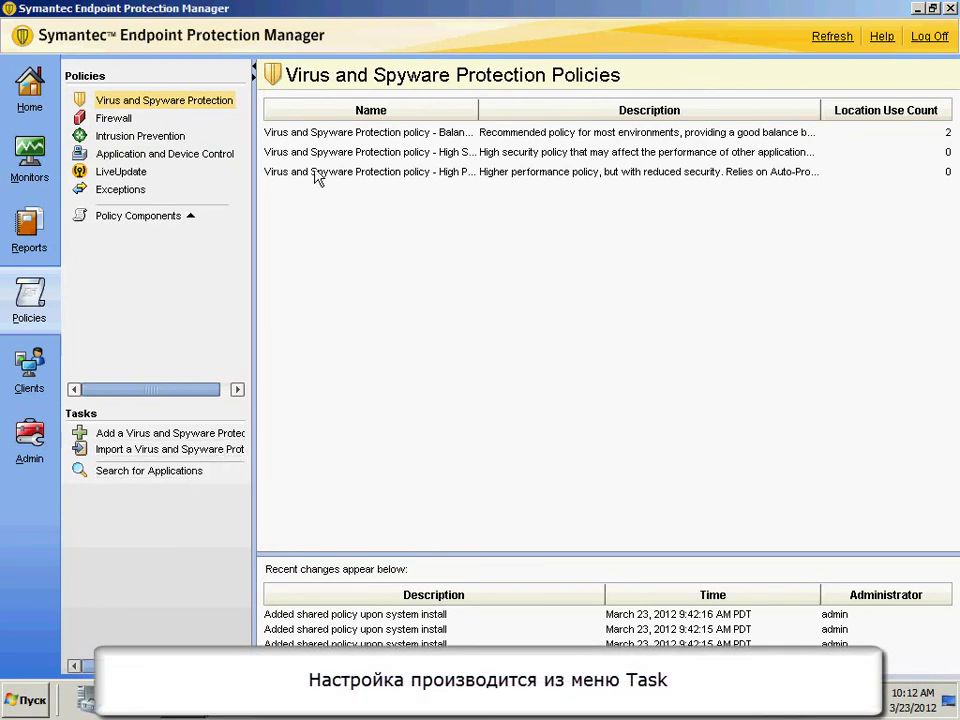
- Edit the Balanced policy, check Used By, and view its Daily Scheduled Scan at 00:30
left_click(315, 136)
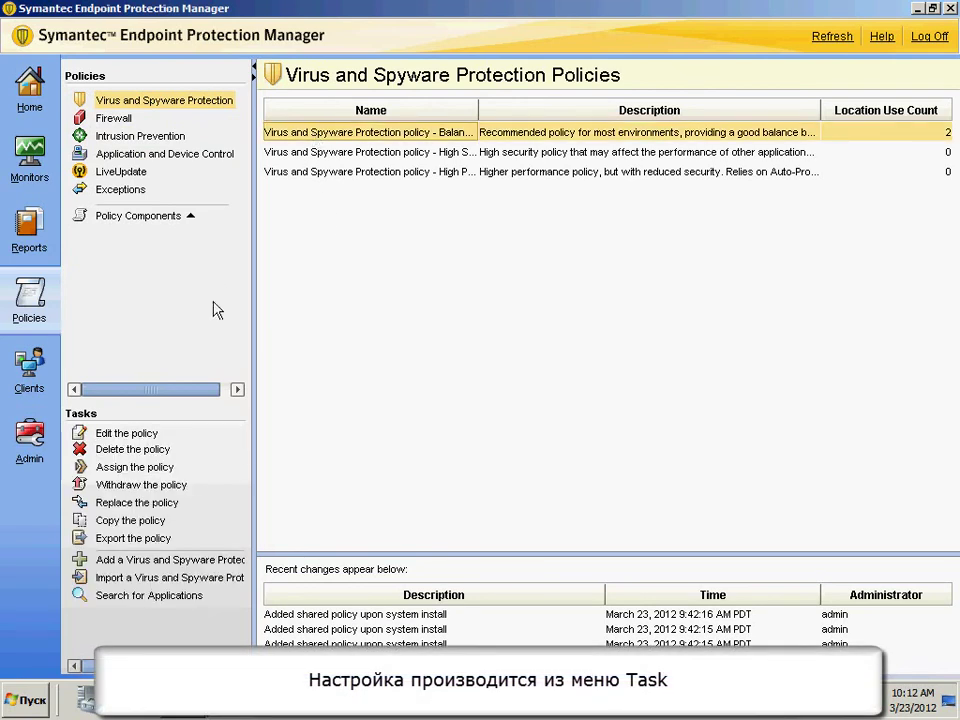
left_click(132, 437)
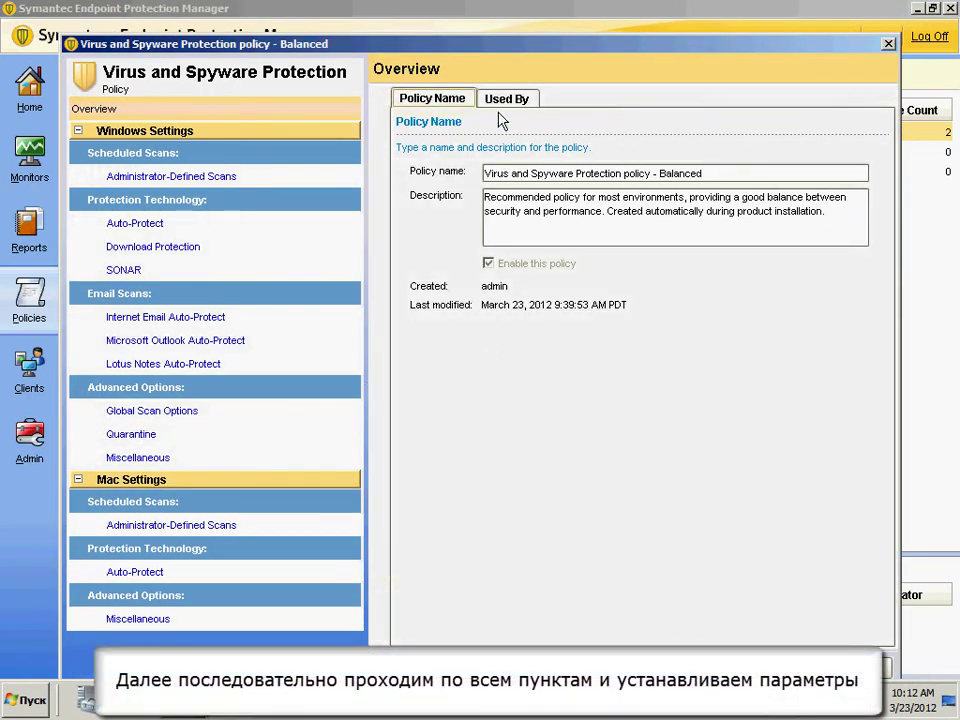
left_click(516, 100)
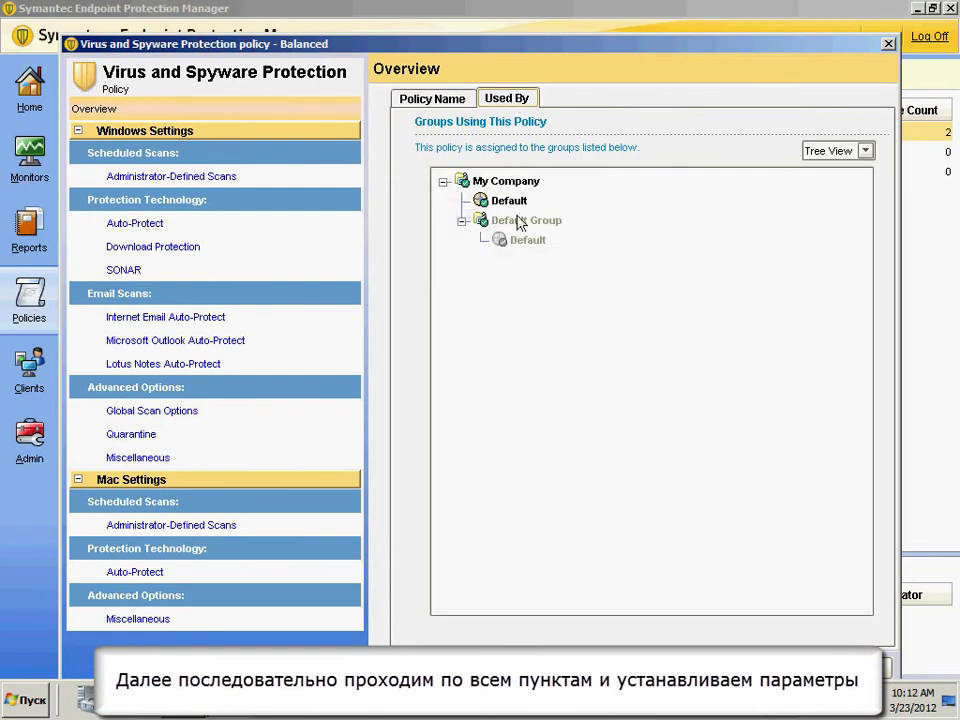
left_click(437, 101)
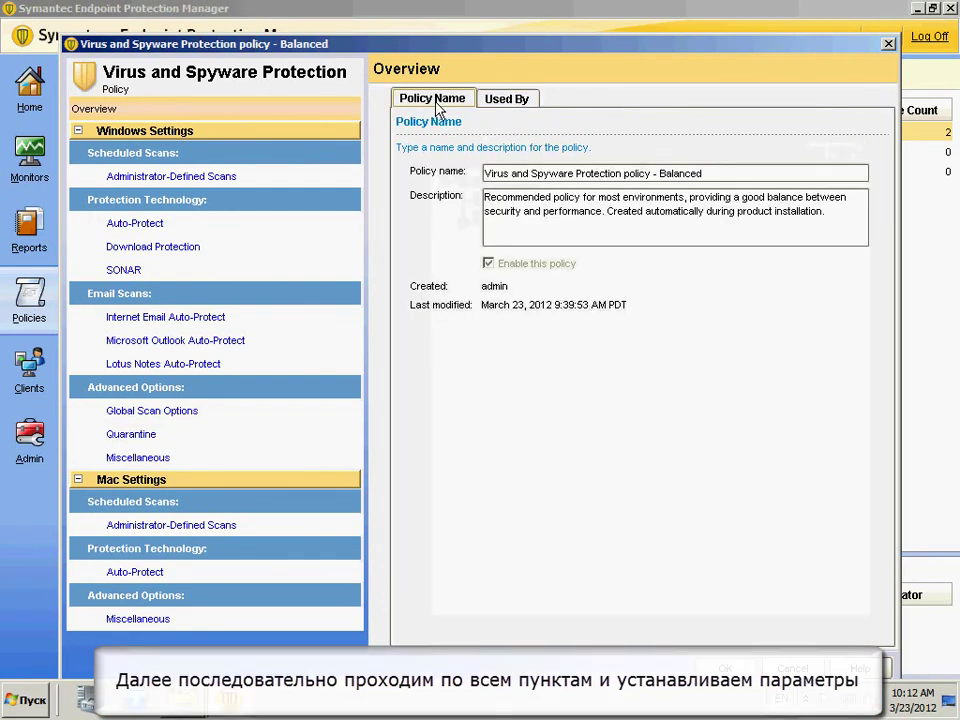
left_click(172, 177)
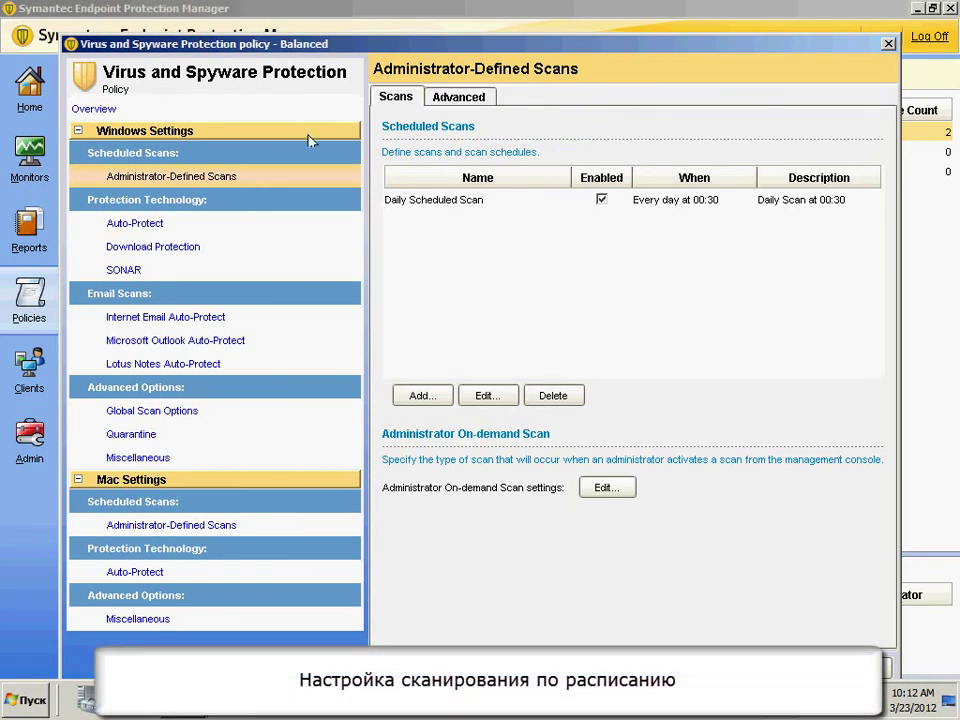
- Open Auto-Protect settings and lock the Scan for security risks setting on clients
left_click(136, 226)
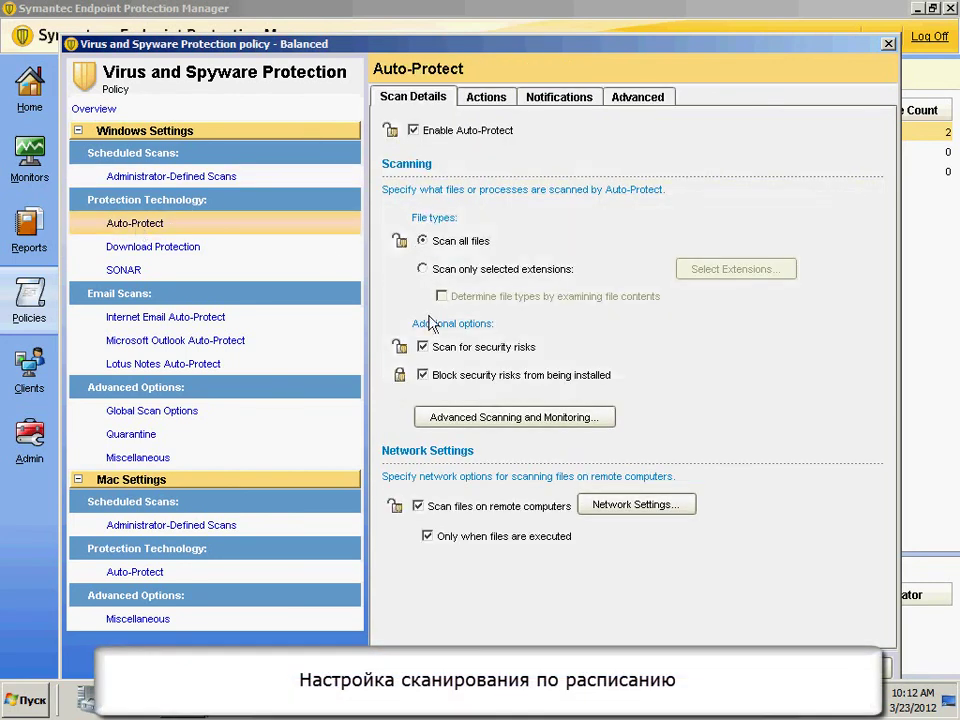
left_click(400, 348)
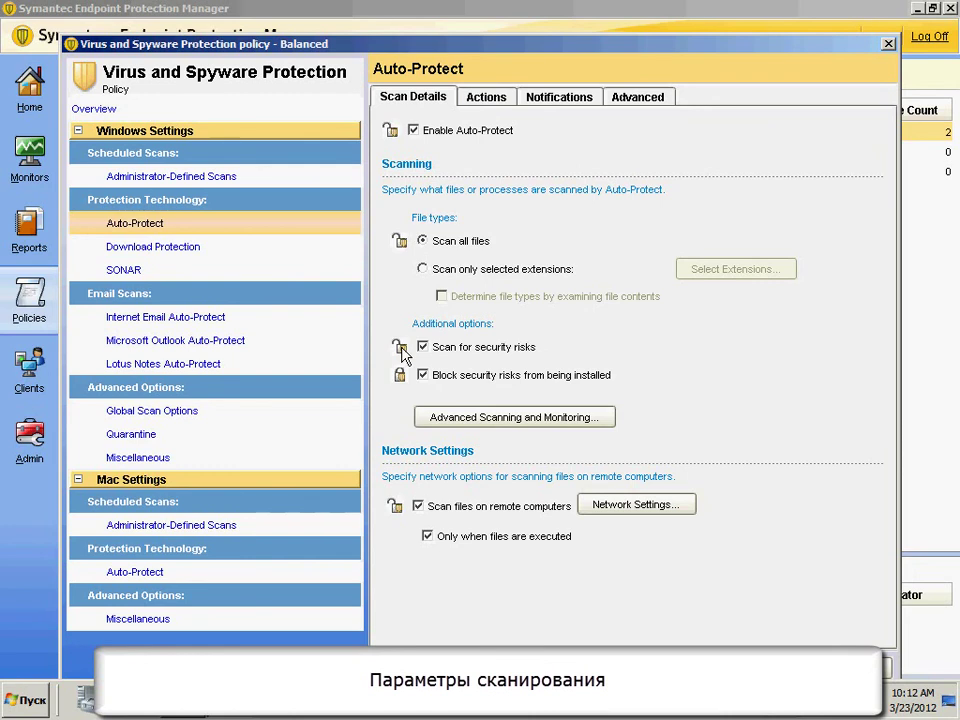
left_click(484, 98)
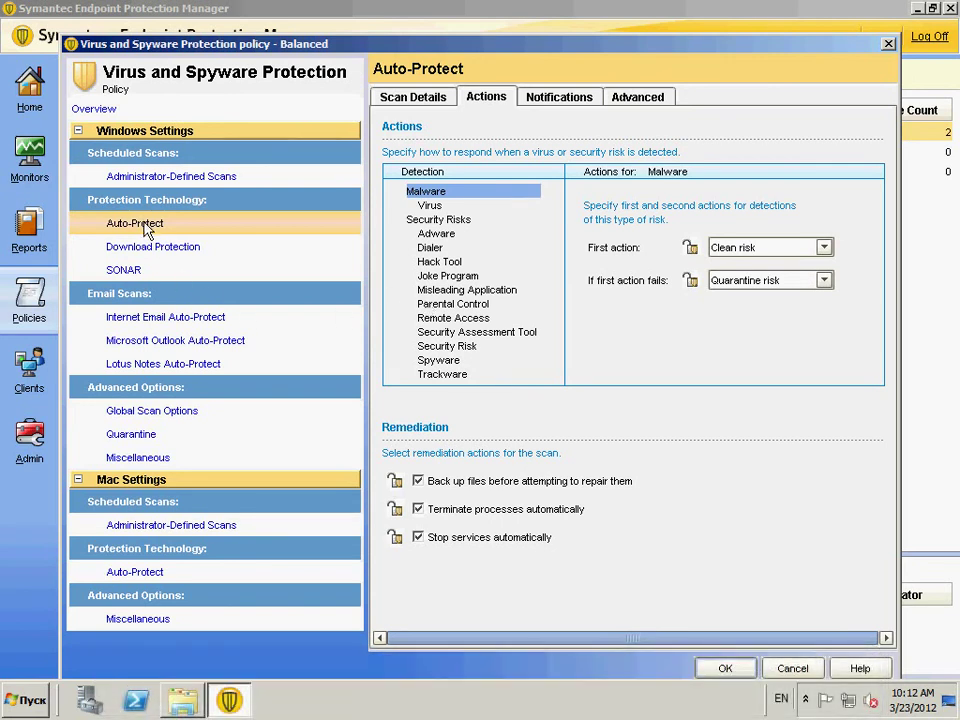
left_click(413, 100)
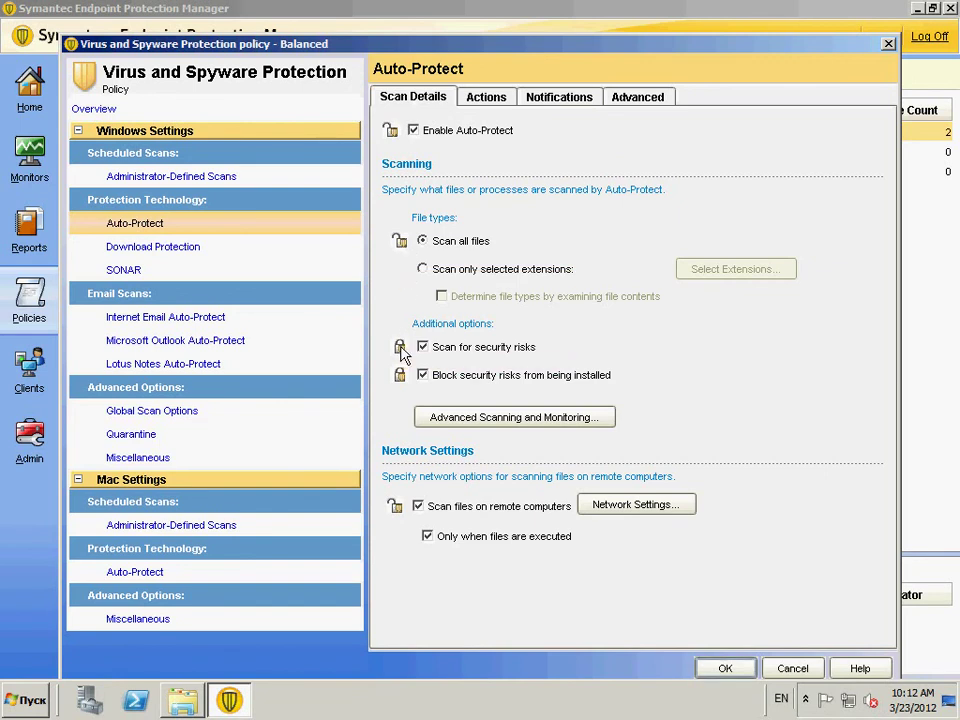
- Review Auto-Protect actions for viruses and security risks, keeping Quarantine risk as first action
left_click(484, 99)
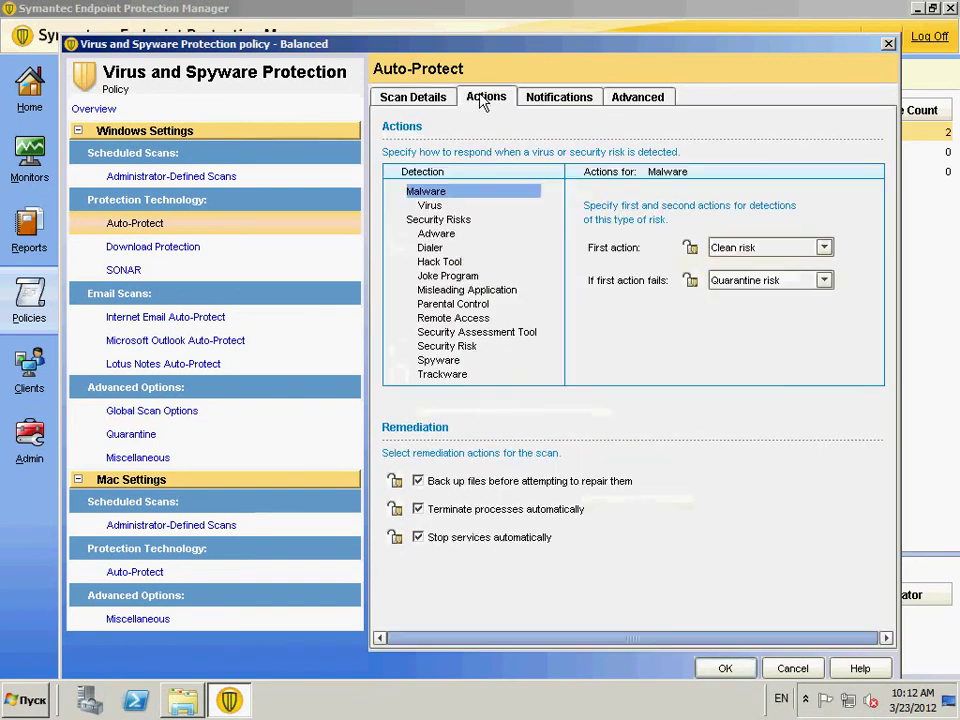
left_click(430, 205)
left_click(432, 219)
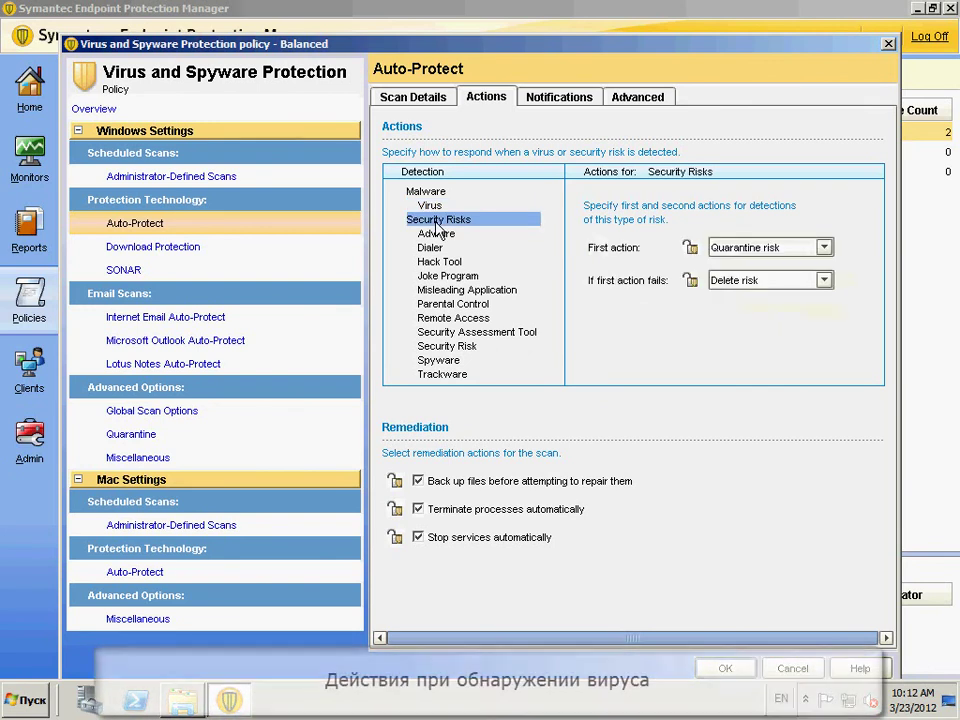
left_click(740, 248)
left_click(739, 249)
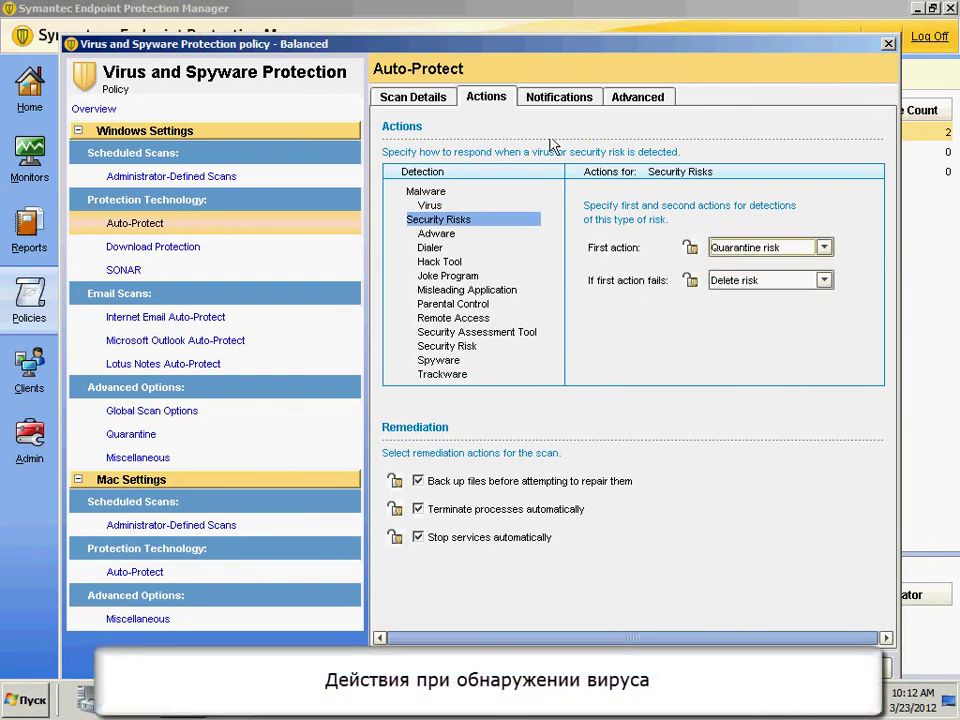
- Enable the infected-computer notification message and view Advanced startup: load at start, re-enable after 5 minutes
left_click(553, 98)
left_click(419, 195)
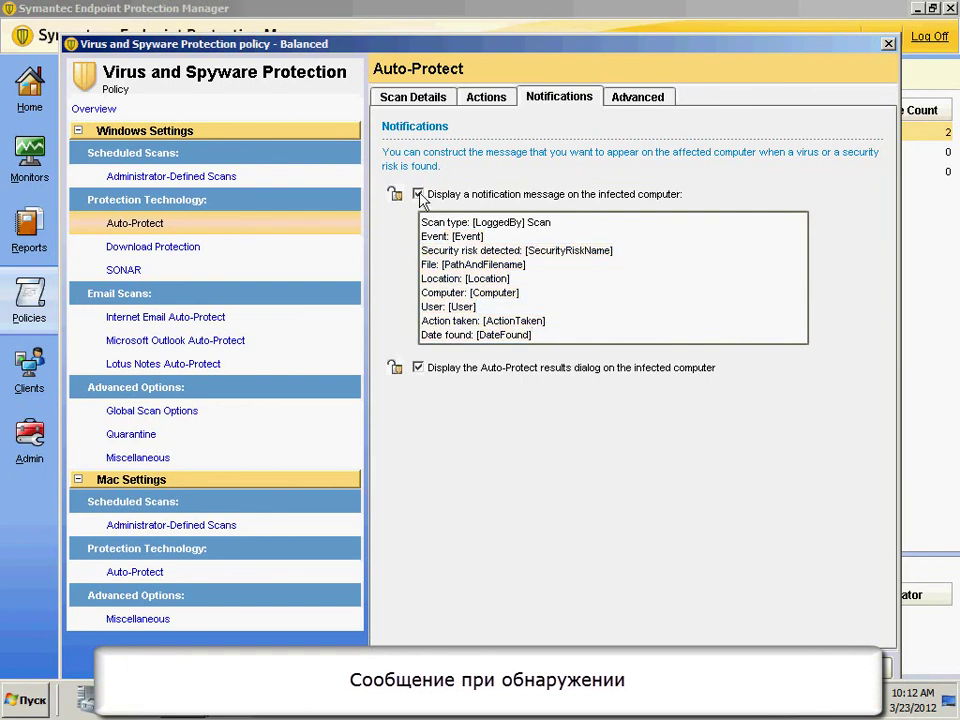
left_click(633, 100)
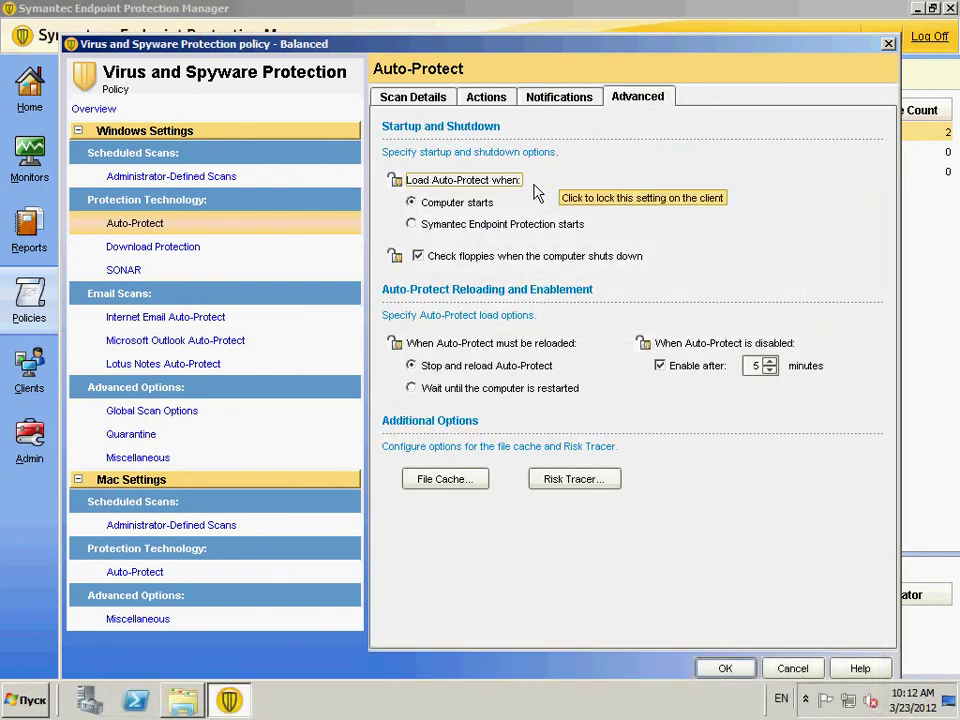
- Browse Download Protection (Typical sensitivity), SONAR and Global Scan Options without changing the Balanced policy
left_click(140, 252)
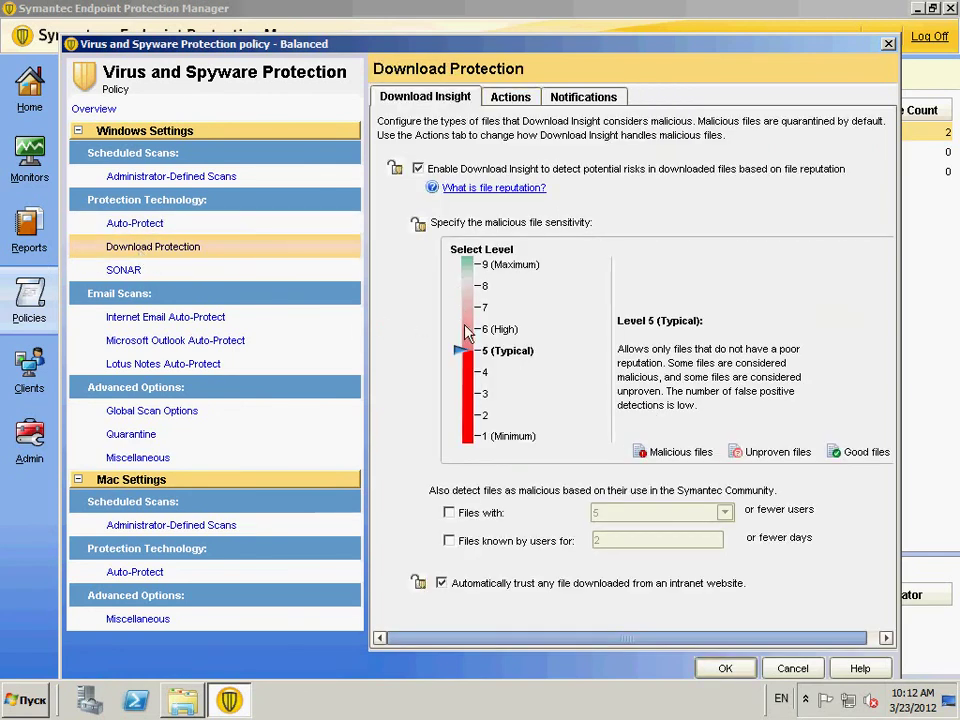
mouse_move(456, 348)
left_mouse_down()
mouse_move(456, 327)
mouse_move(476, 364)
left_mouse_up()
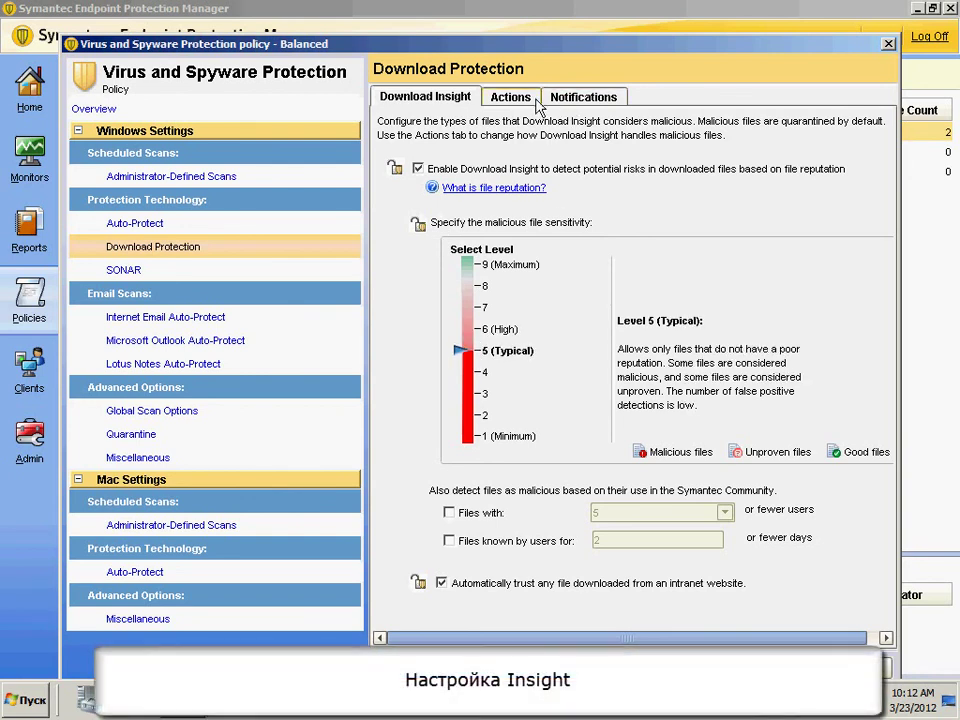
left_click(510, 97)
left_click(564, 100)
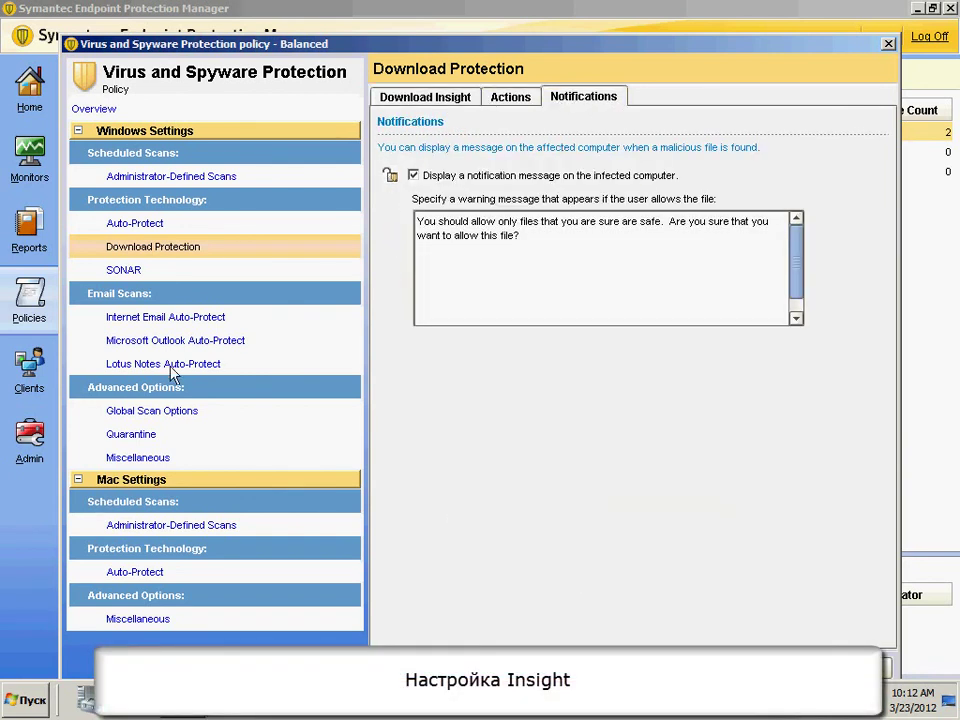
left_click(137, 272)
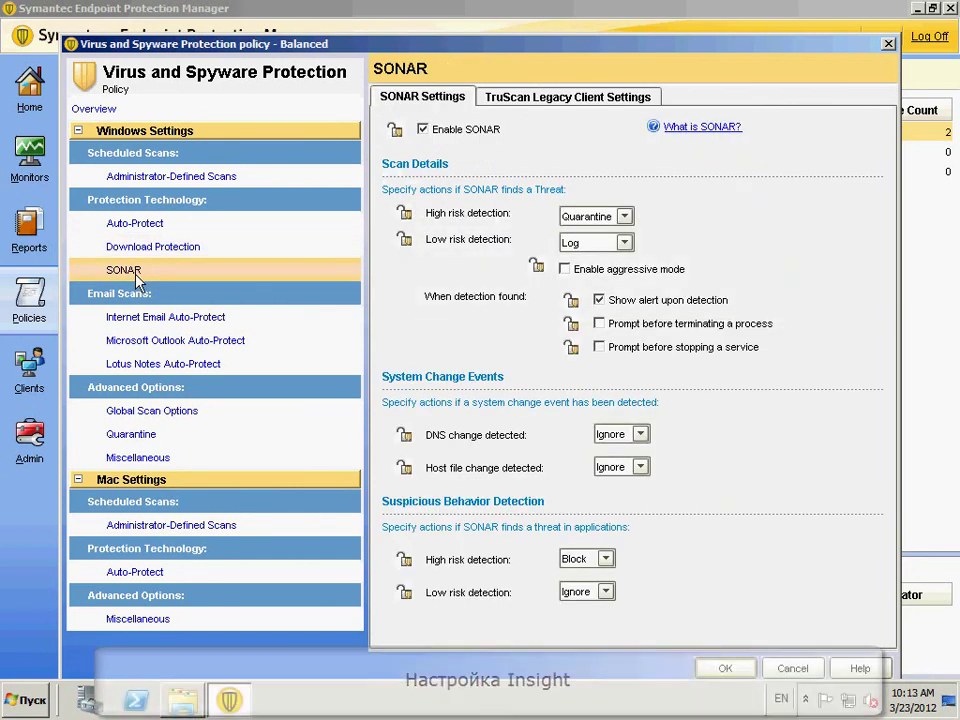
left_click(147, 412)
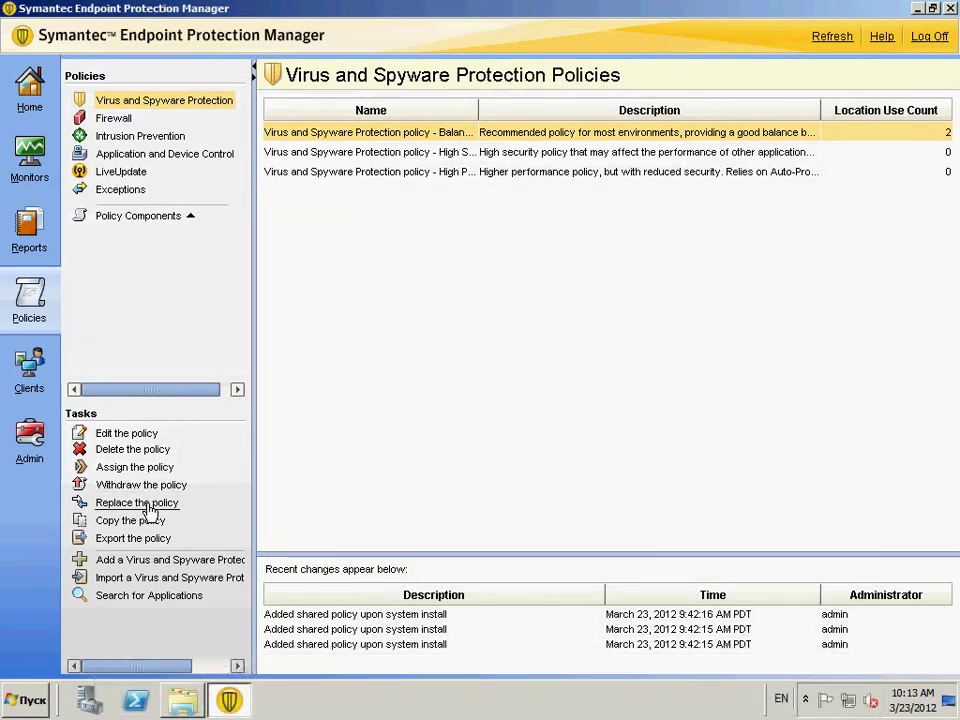
- In Clients, cancel the Add a client wizard, then select the online srv01 client in Default Group
left_click(29, 380)
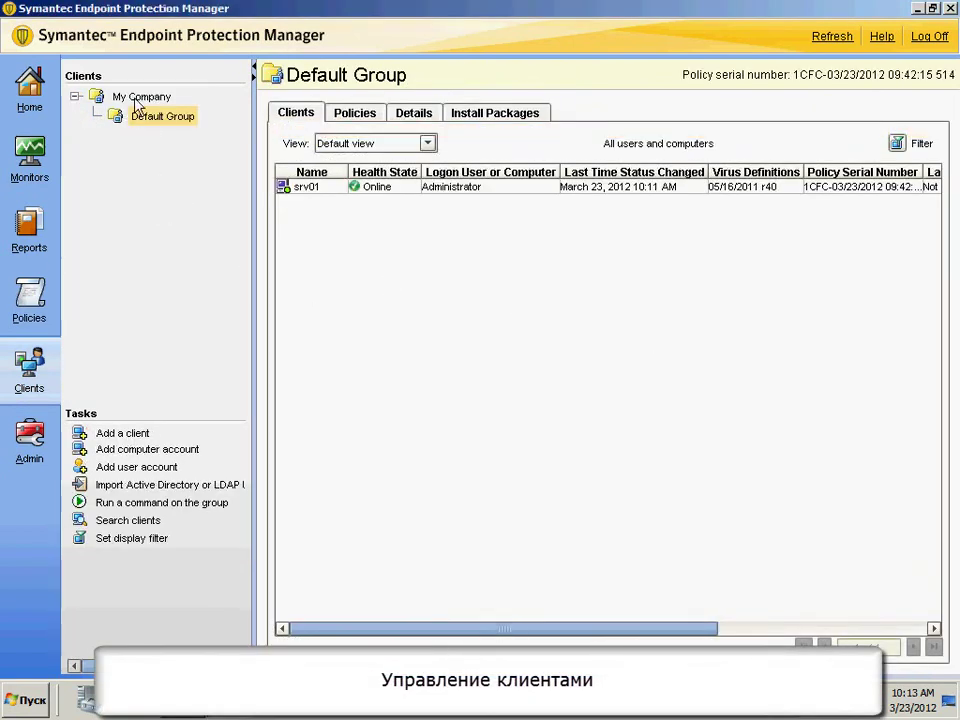
left_click(133, 441)
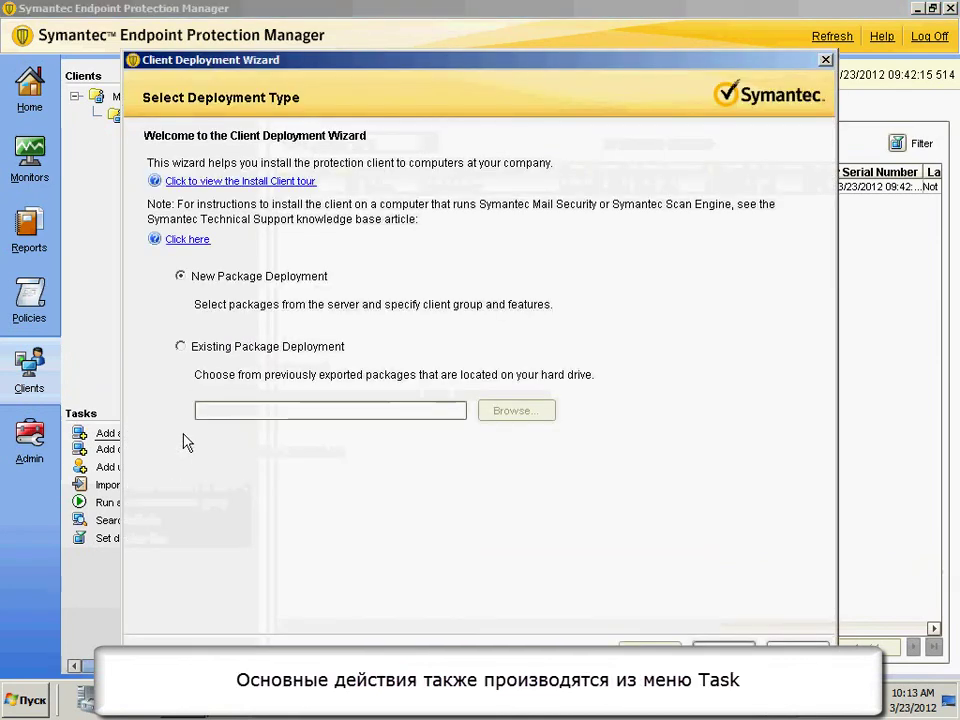
left_click(825, 60)
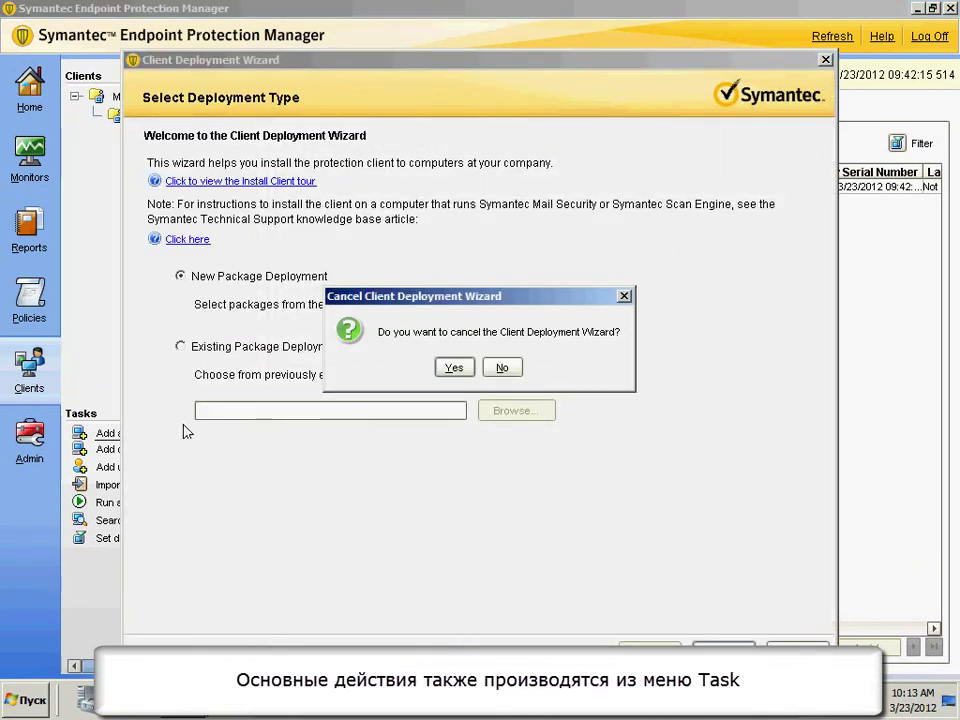
left_click(453, 368)
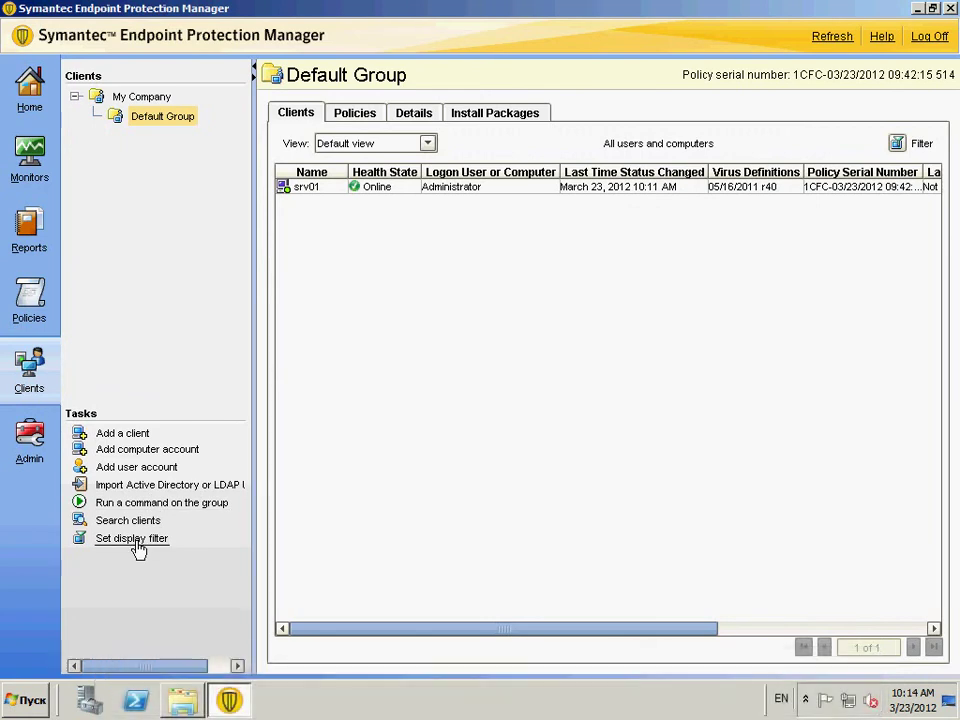
left_click(320, 189)
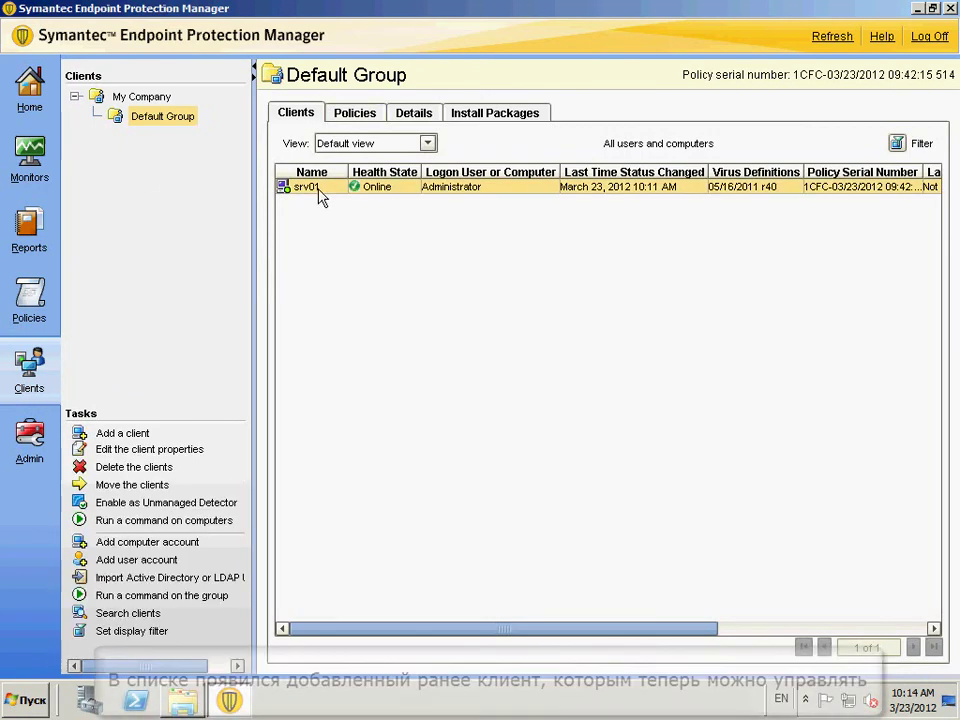
left_click(168, 452)
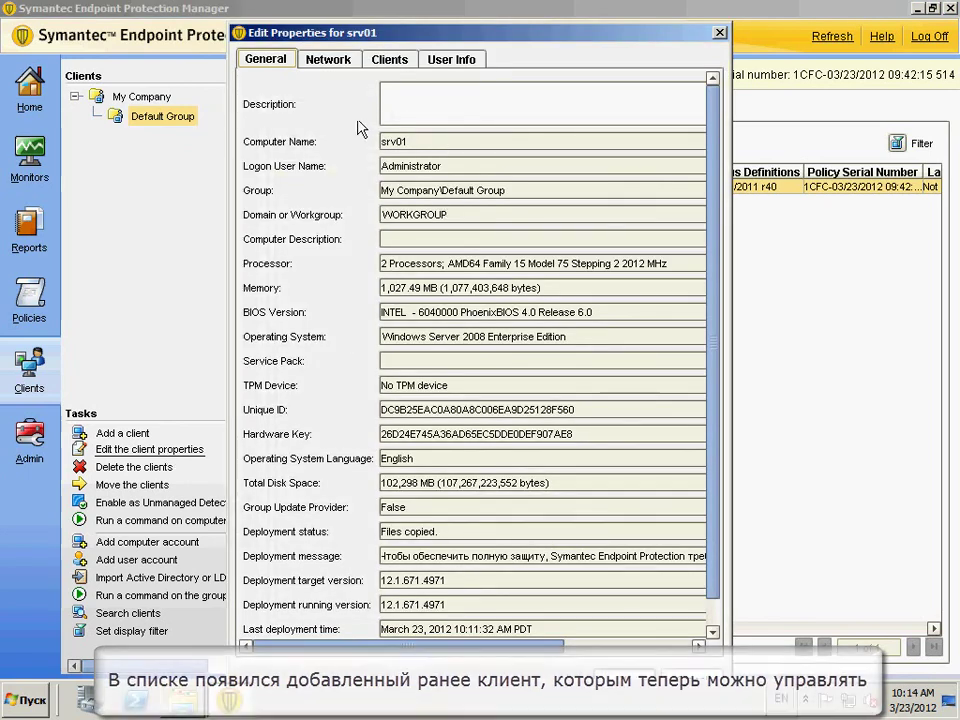
left_click(340, 61)
left_click(386, 64)
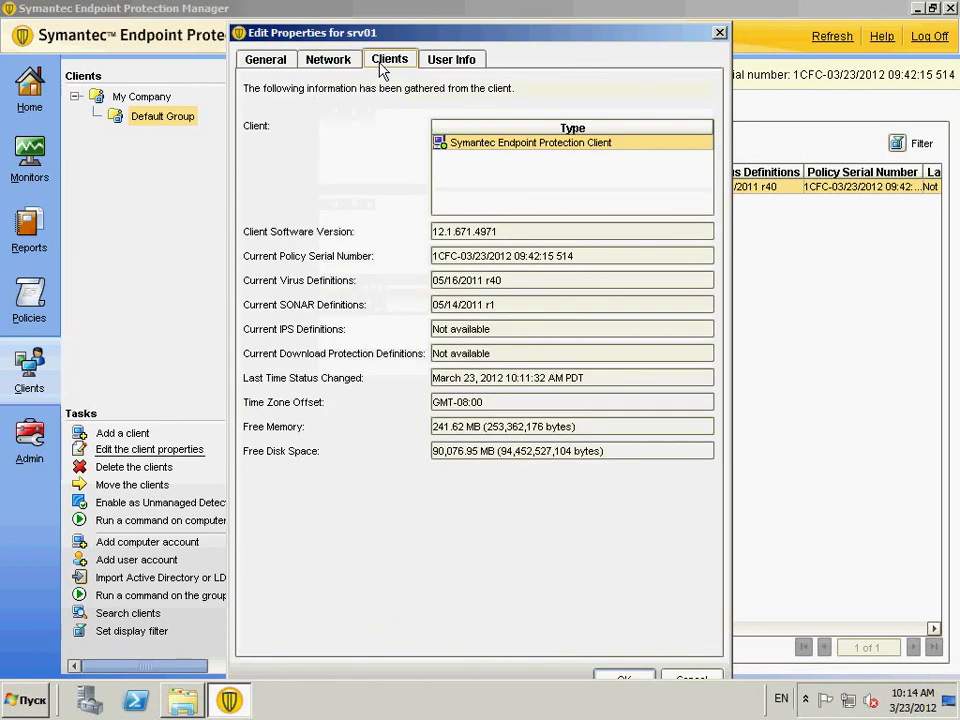
left_click(465, 64)
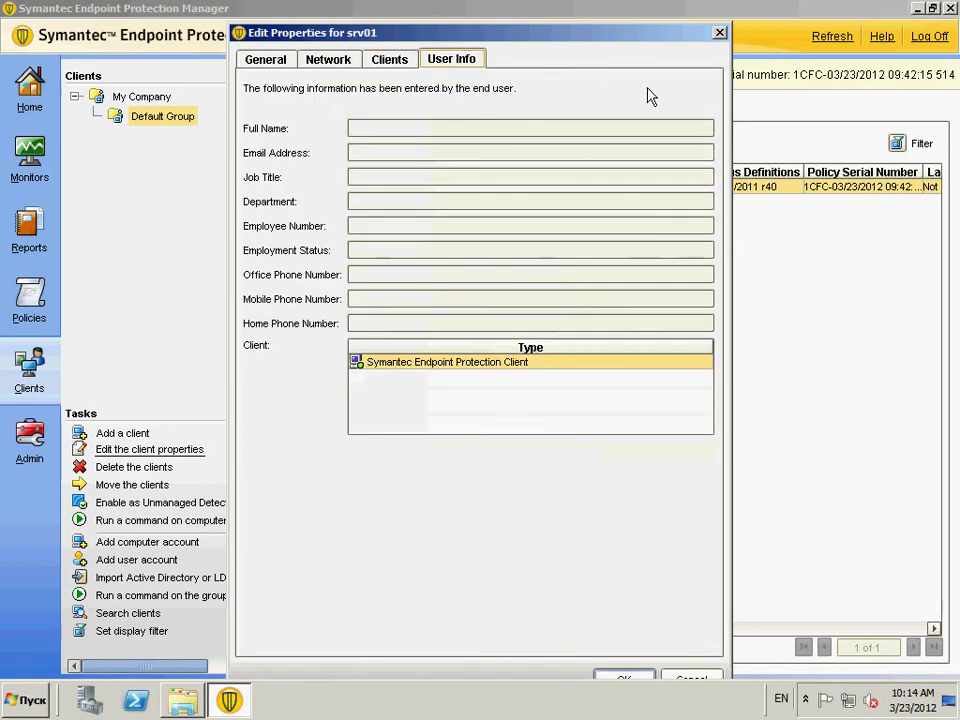
left_click(719, 34)
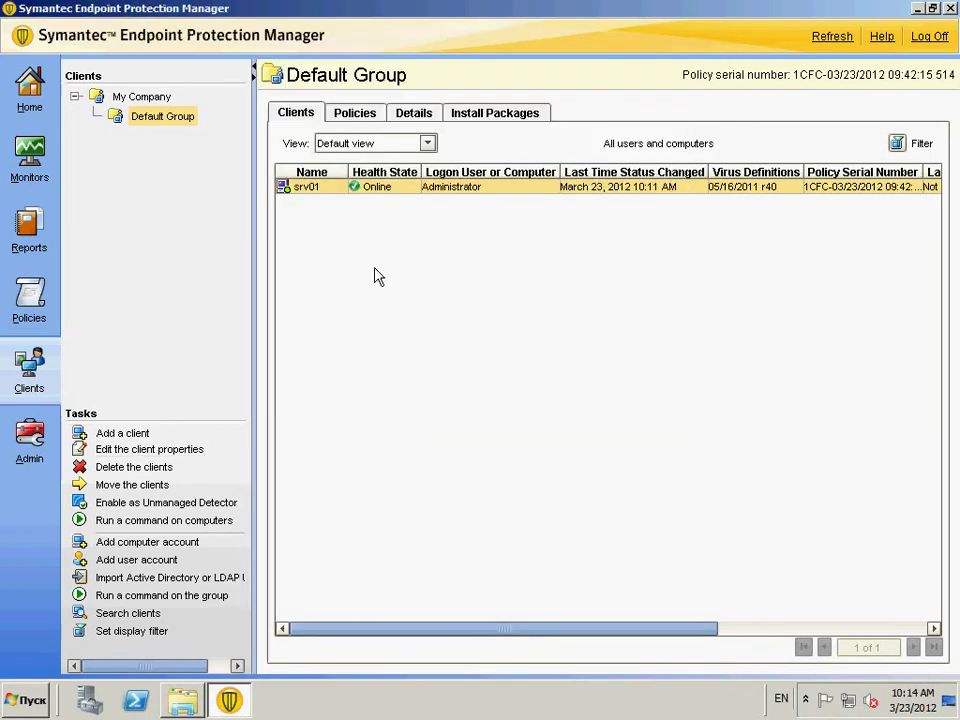
left_click(210, 521)
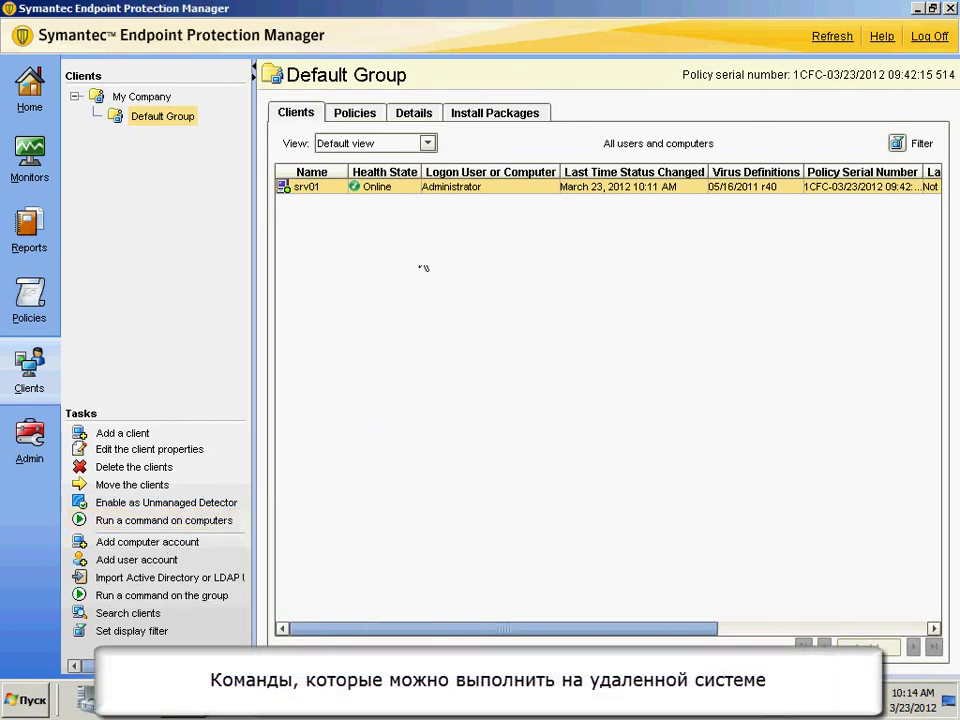
- View Default Group's Policies, Details and empty Install Packages tabs, then go to Admin
left_click(360, 116)
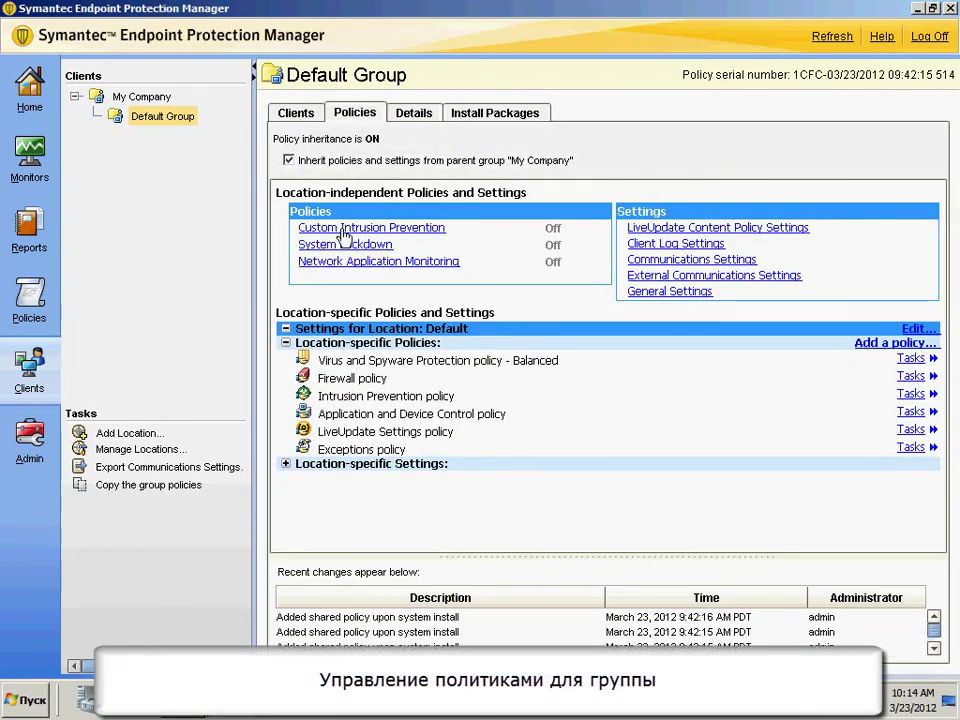
left_click(410, 113)
left_click(496, 116)
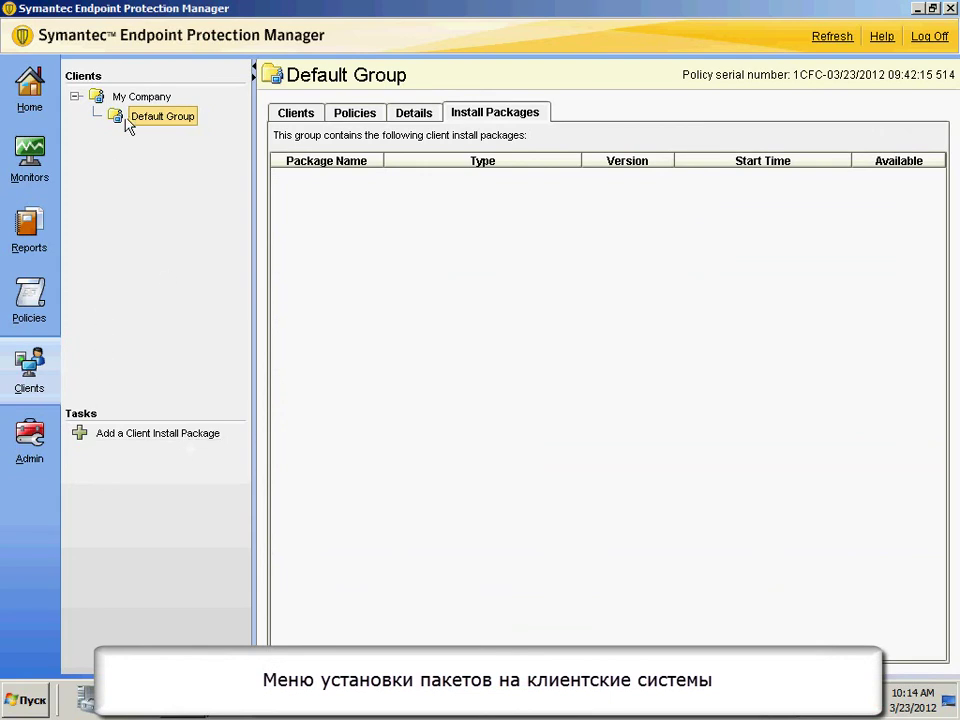
left_click(27, 445)
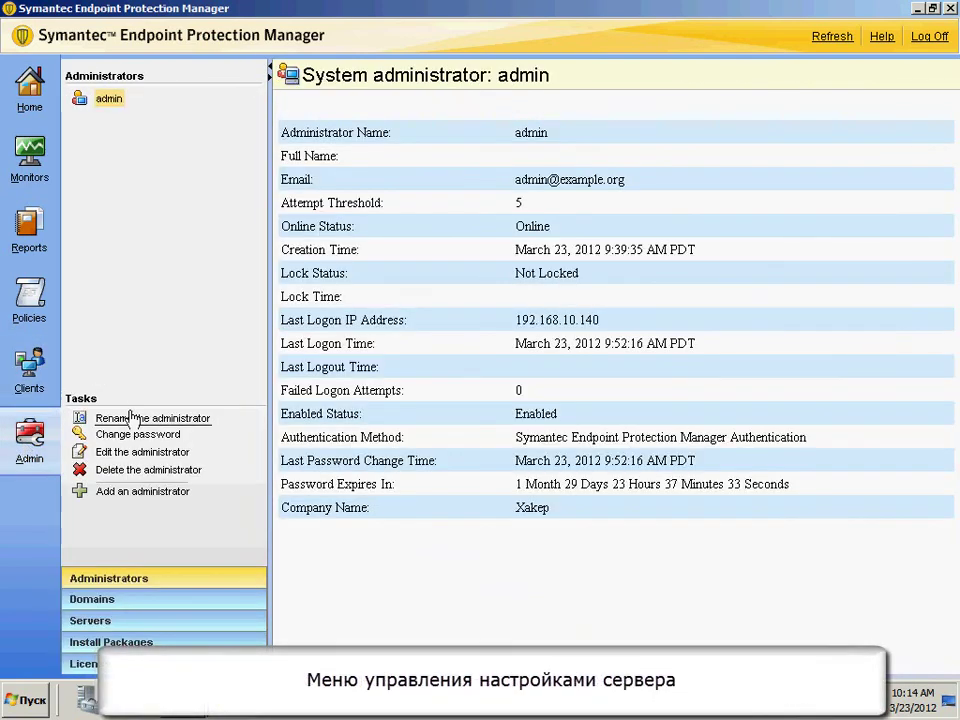
- View domain details, then srv01 server properties and the certificate wizard, exiting both unchanged
left_click(110, 603)
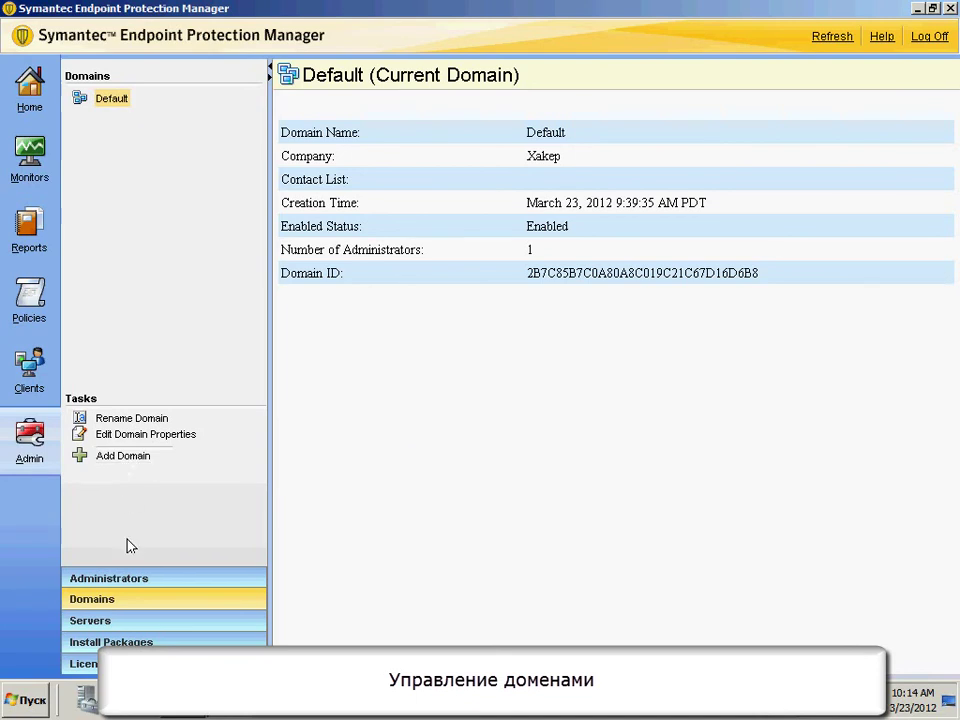
left_click(107, 621)
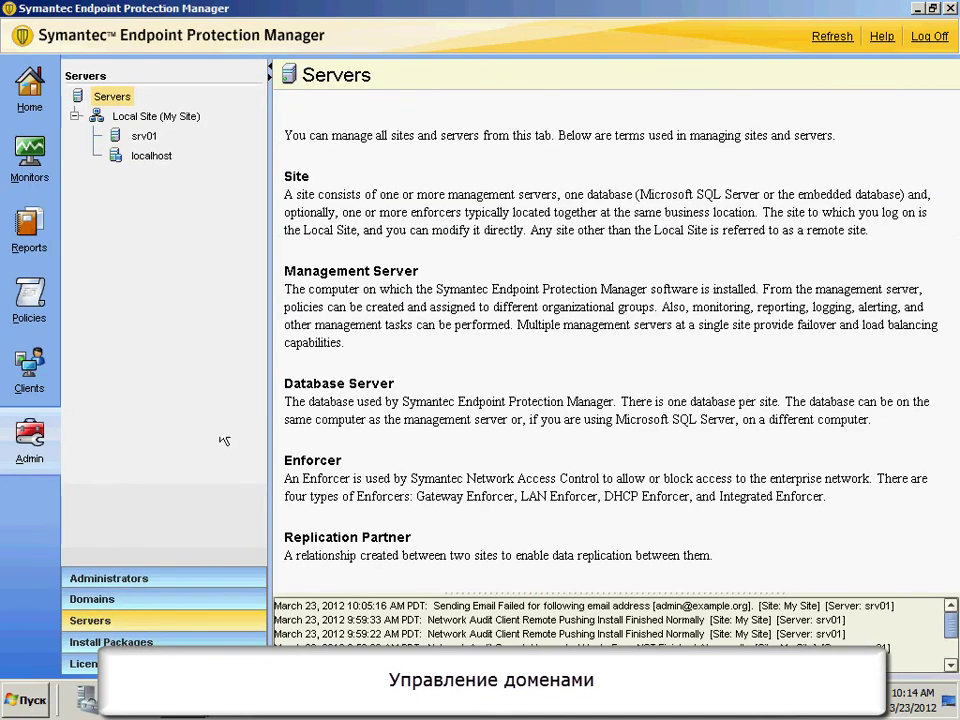
left_click(144, 137)
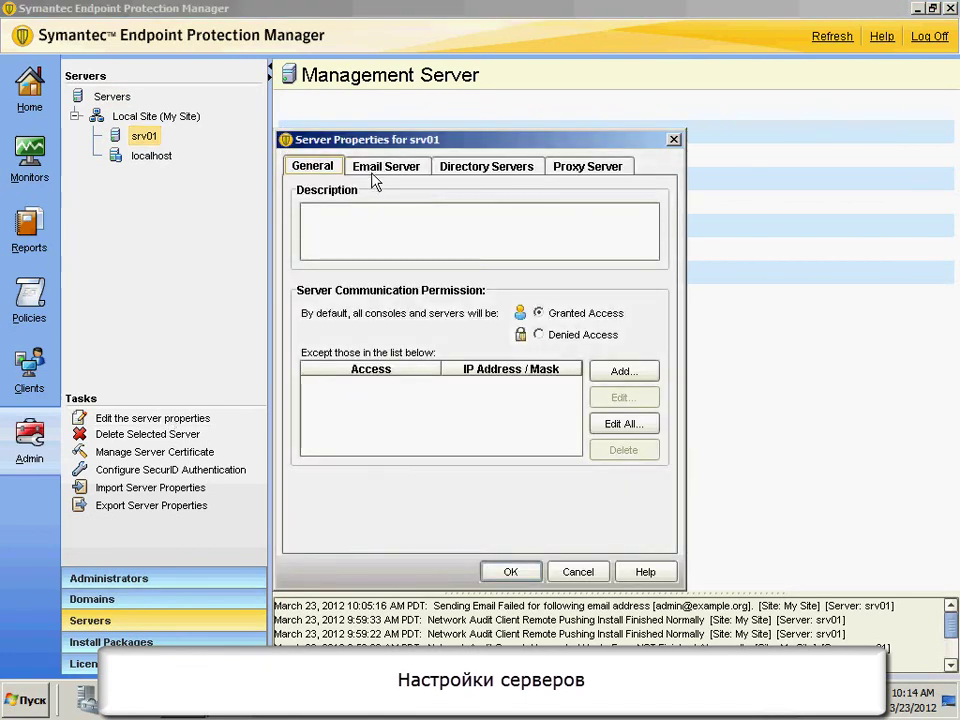
left_click(577, 572)
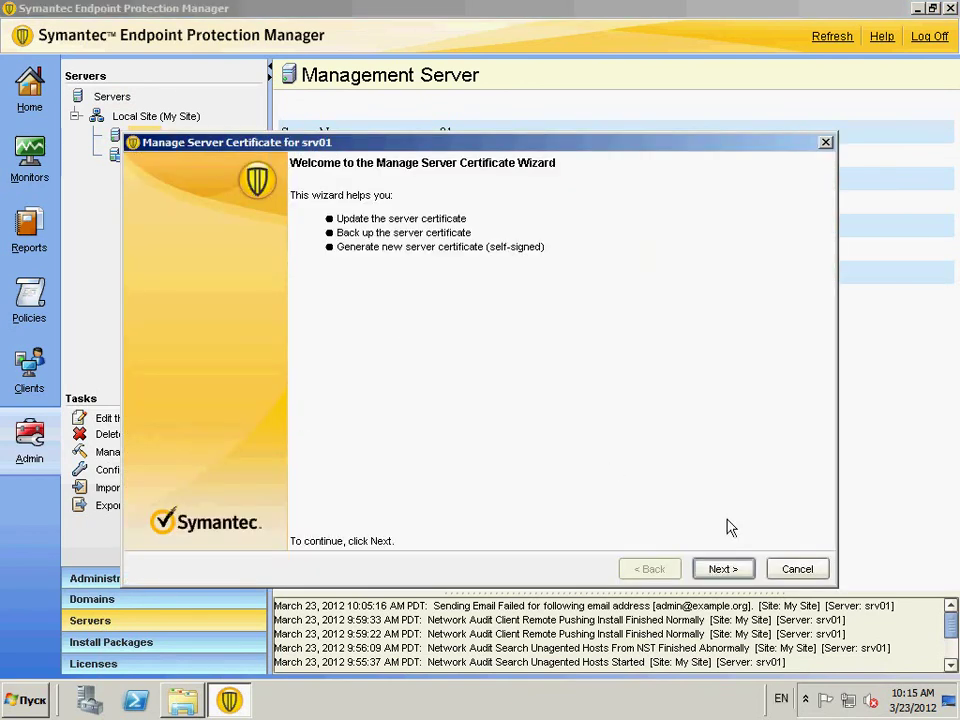
left_click(797, 569)
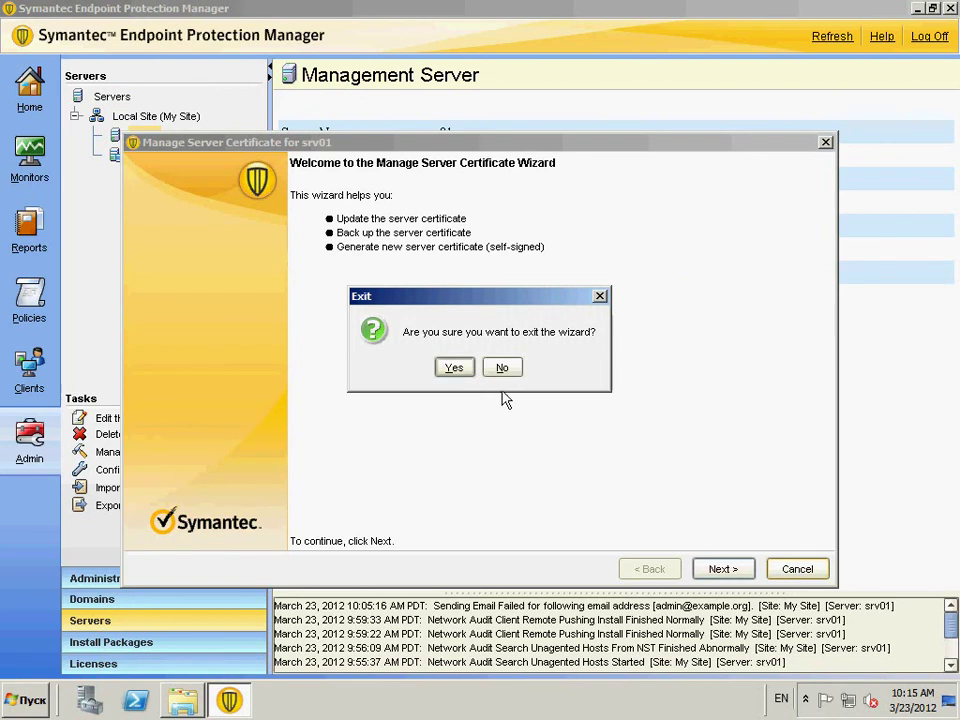
left_click(452, 368)
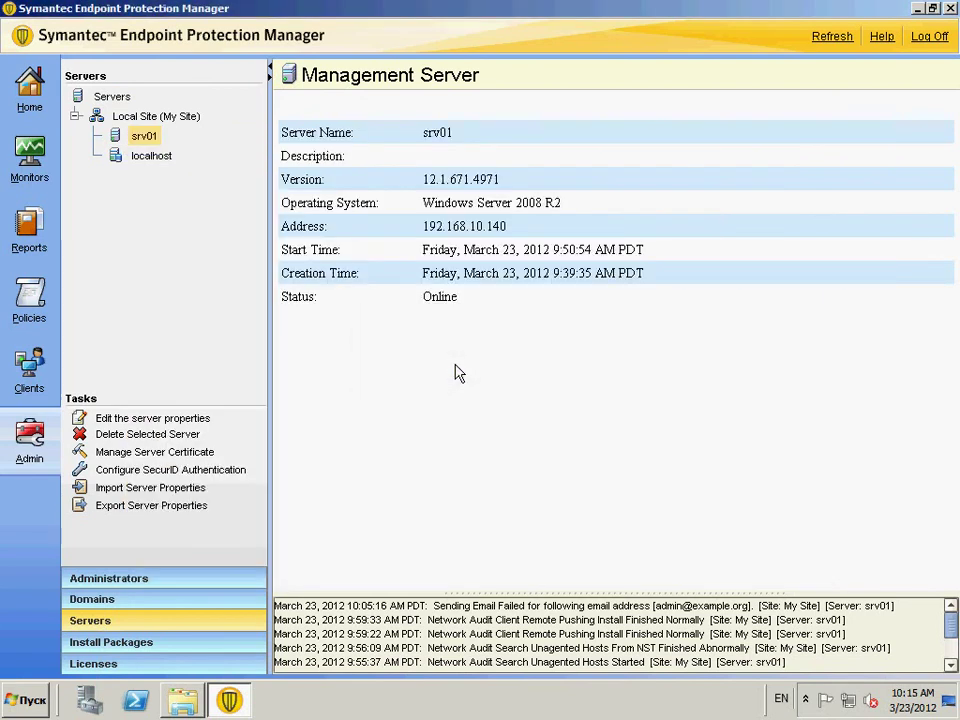
- Glance at the Install Packages and Licenses pages, then close the SEPM console window
left_click(133, 645)
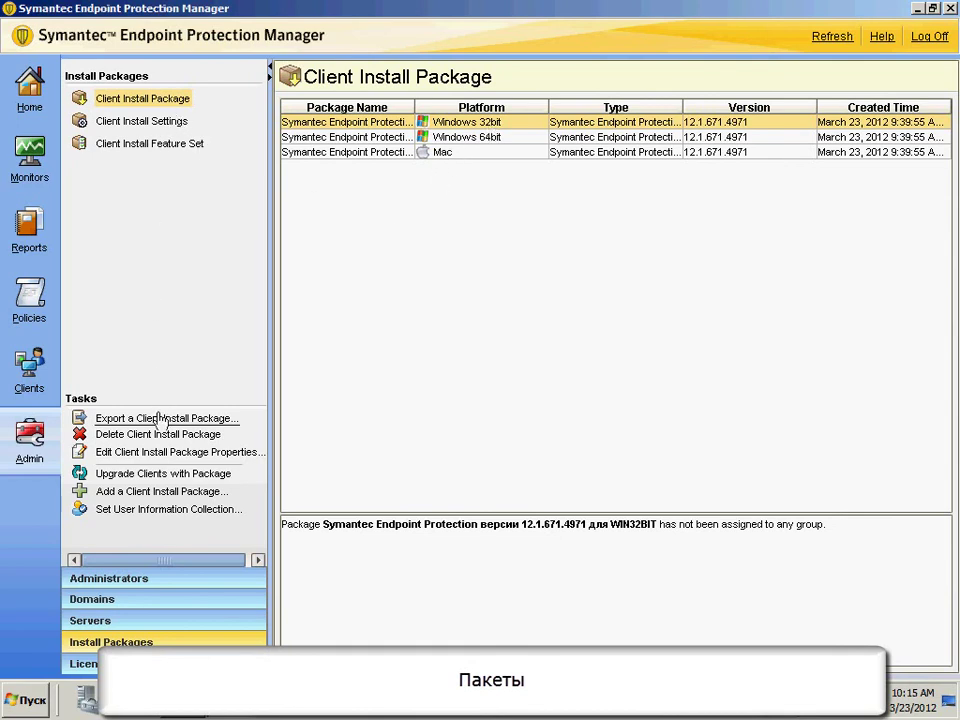
left_click(96, 665)
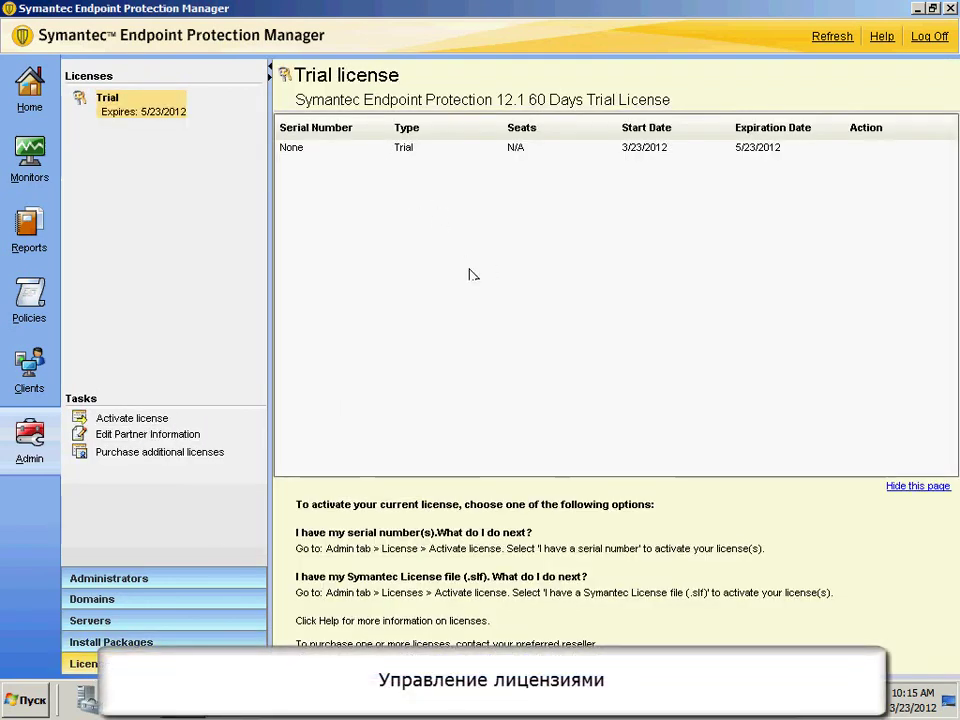
left_click(949, 9)
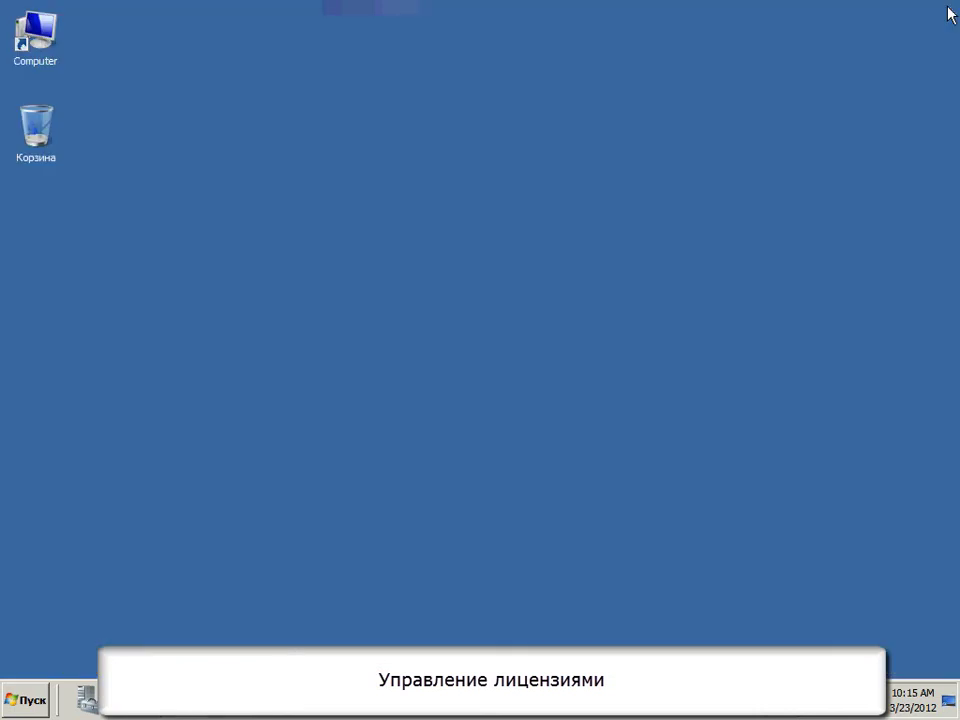